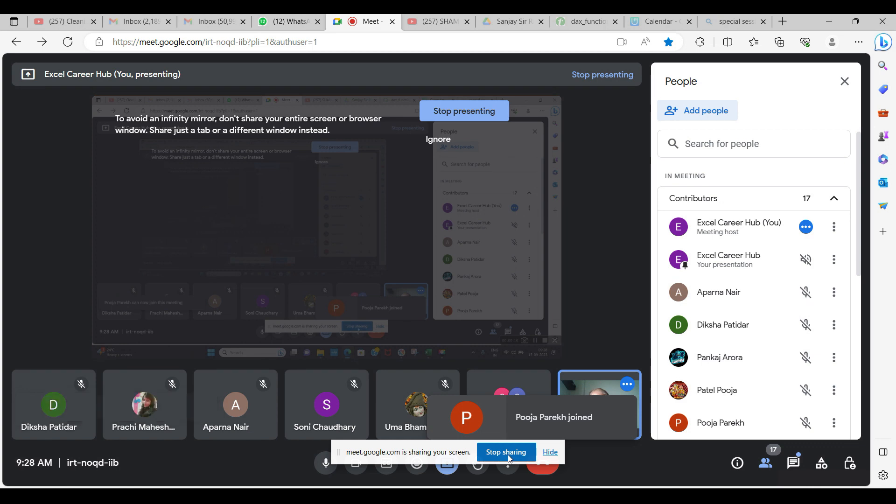
Bring the Adv Excel Session-3 workbook to the front from the taskbar previews
mouse_move(607, 496)
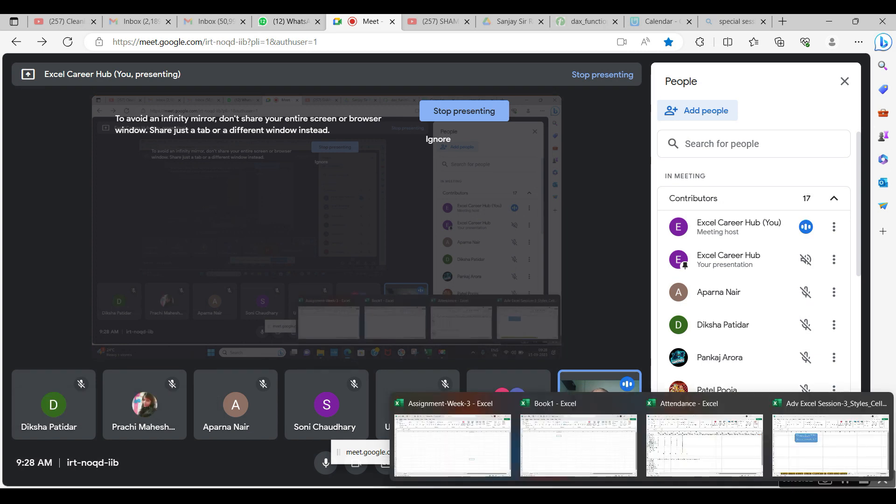
click(811, 456)
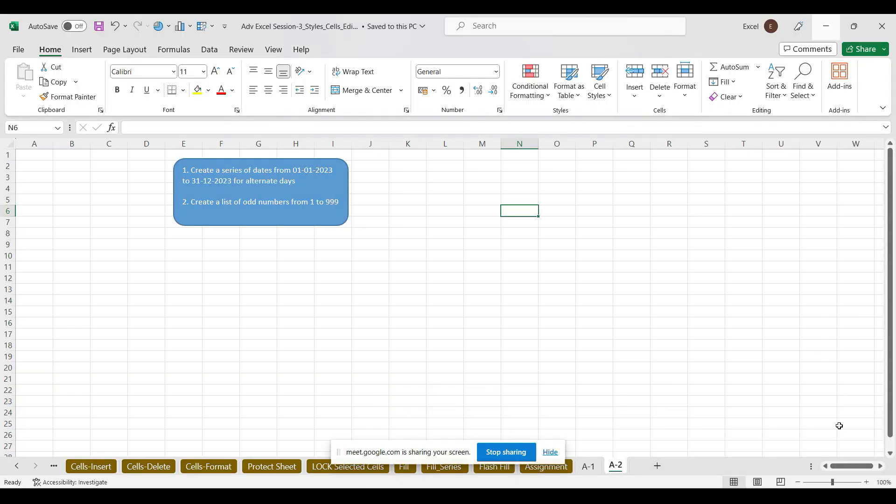
Scroll the sheet tabs back and step through CF, Style- Format as Table and Styles-Cell Styles
click(17, 466)
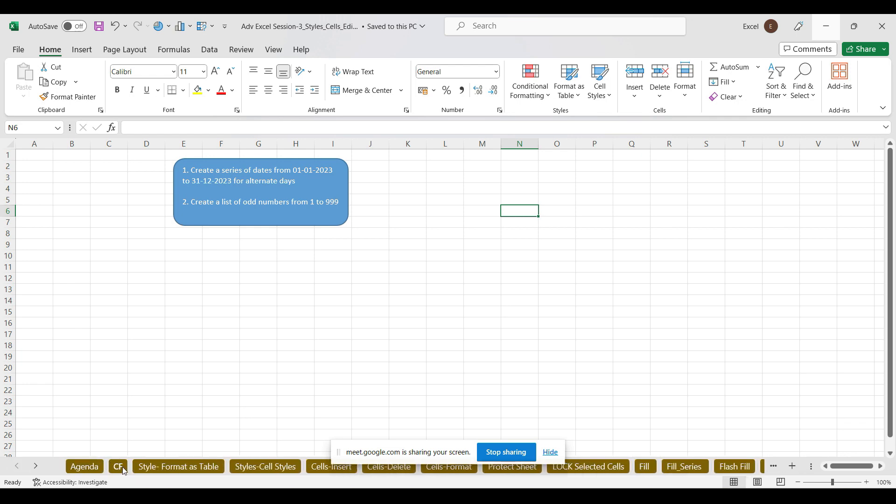
click(119, 466)
click(178, 467)
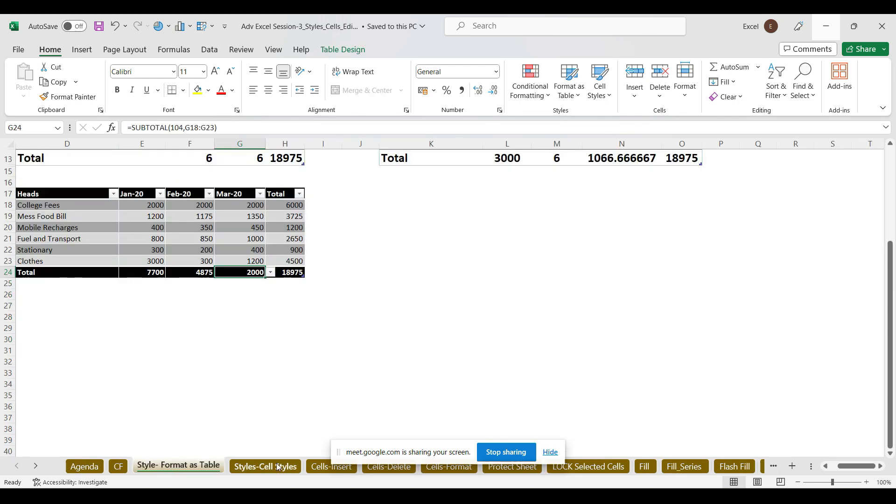
click(238, 467)
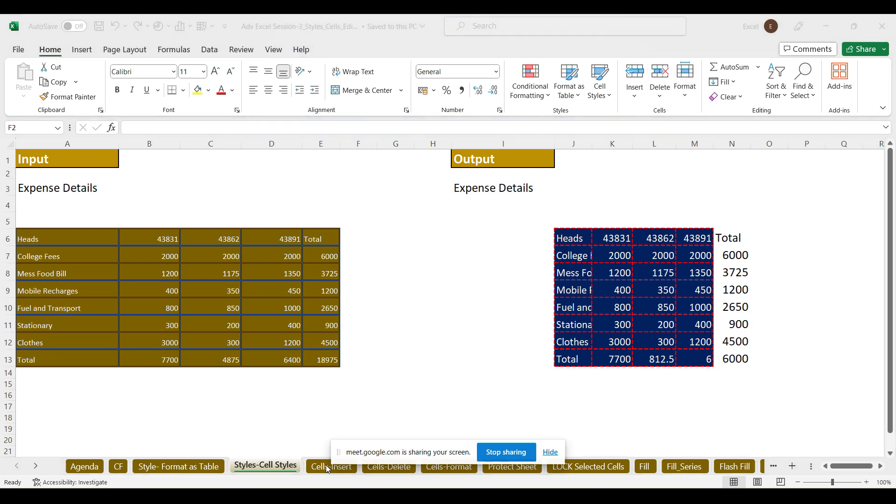
Hide the screen-sharing notice and go to the Cells-Insert sheet
click(421, 375)
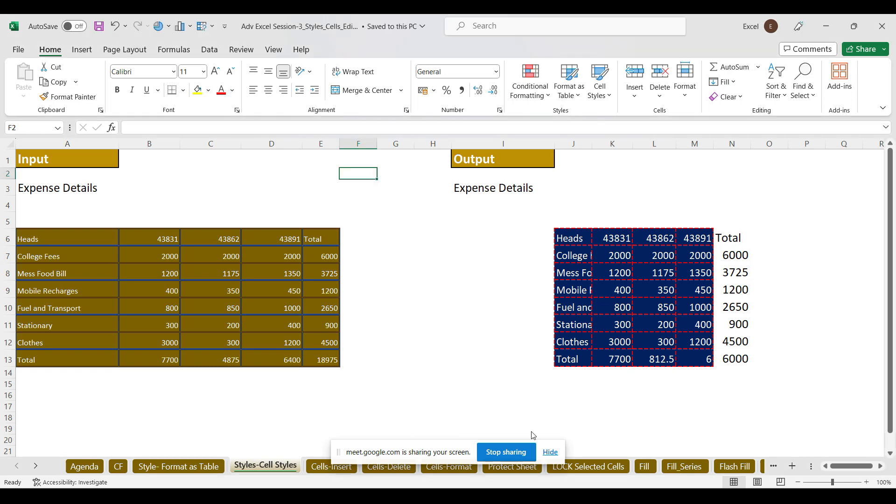
click(551, 452)
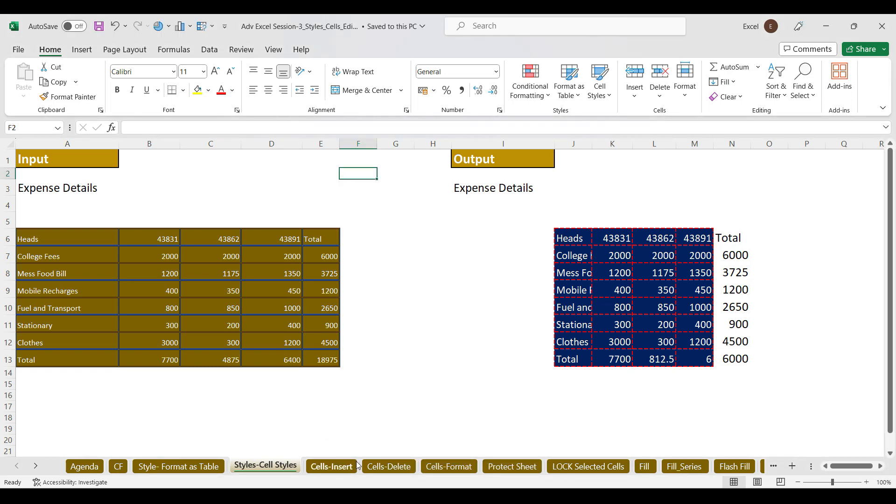
click(354, 465)
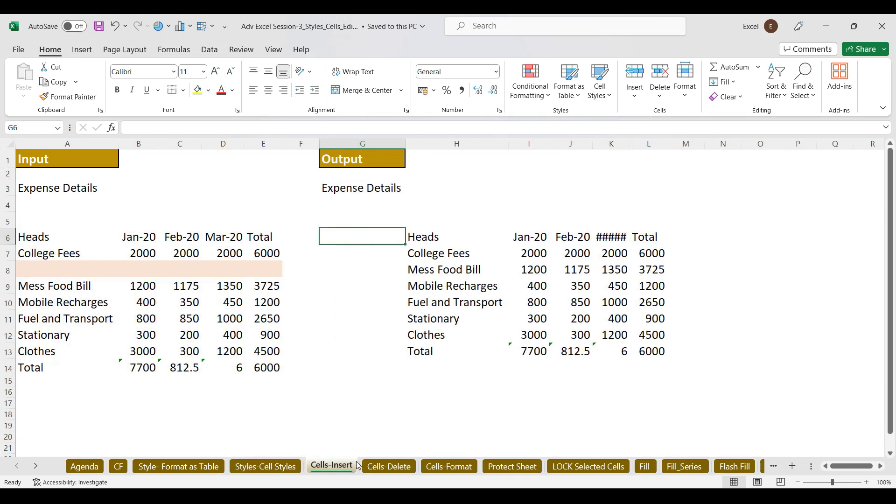
Insert and undo a blank column at H, then insert a blank row above row 1
click(634, 97)
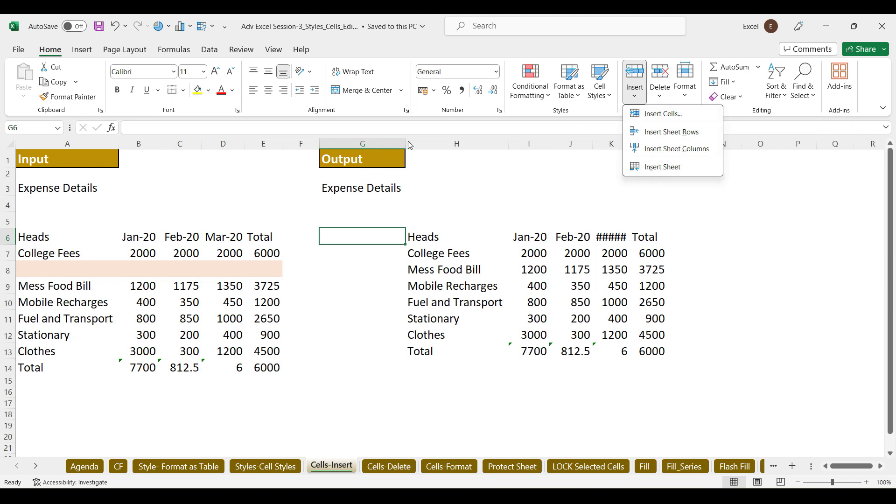
click(435, 142)
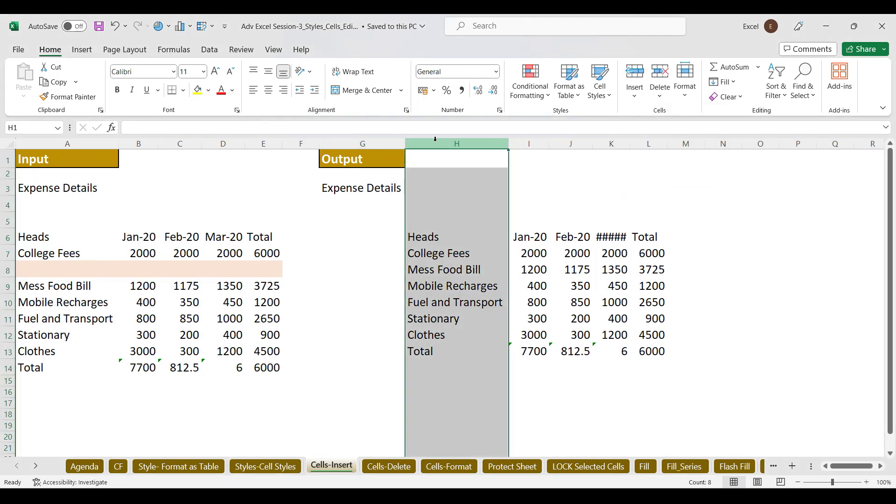
key(ctrl+shift+plus)
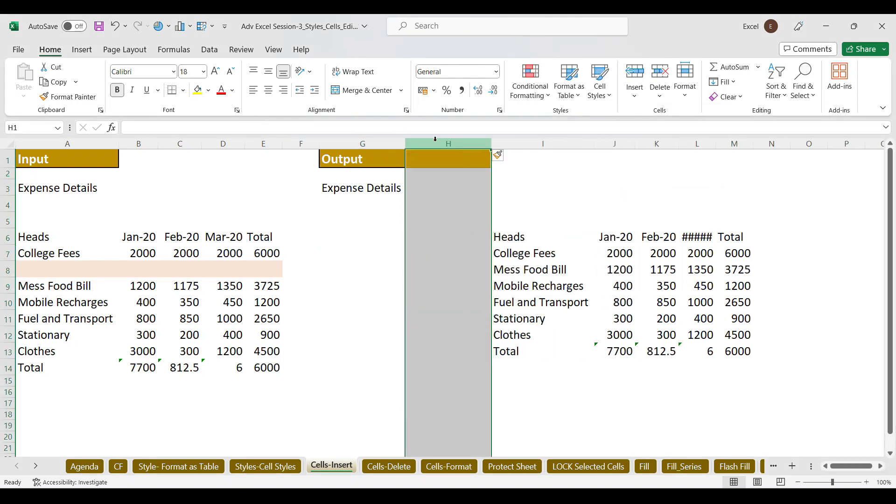
key(ctrl+z)
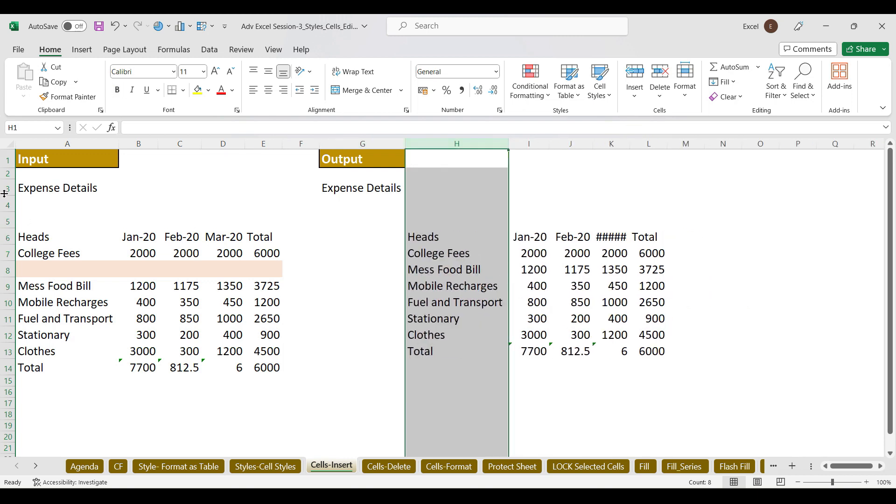
click(7, 161)
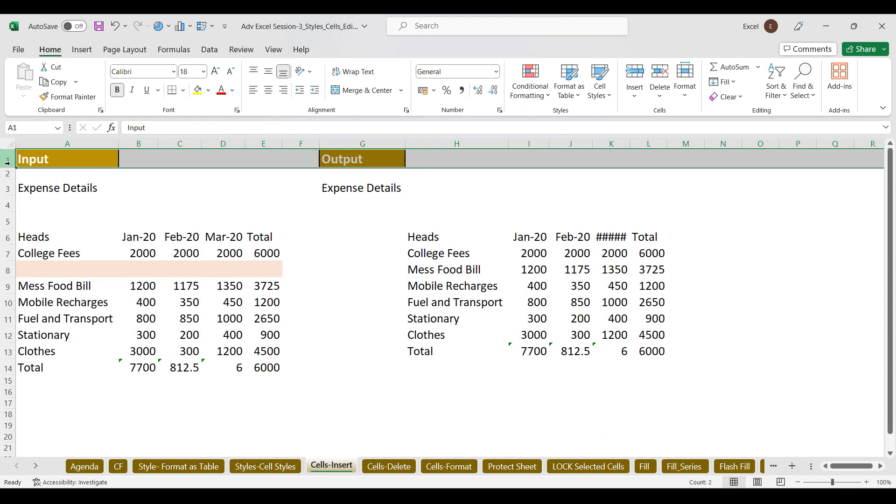
key(ctrl+shift+plus)
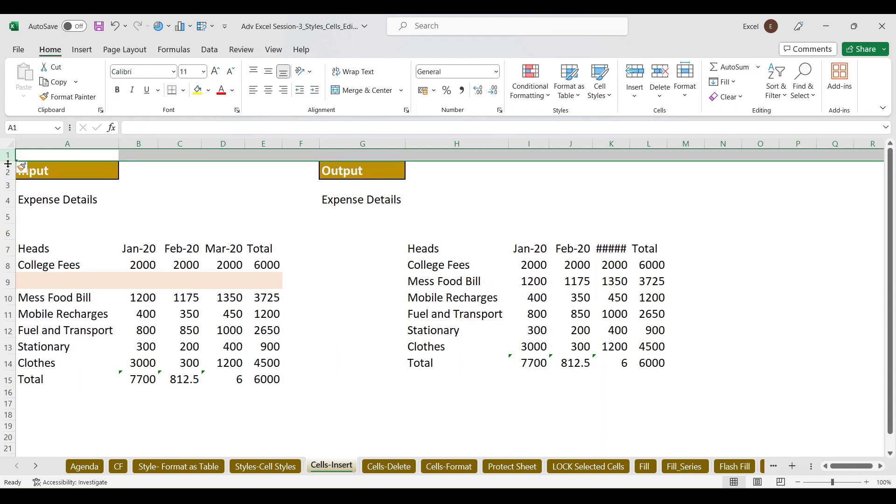
Undo the extra top row, then insert cells at the selected A8:E9 range
key(ctrl+z)
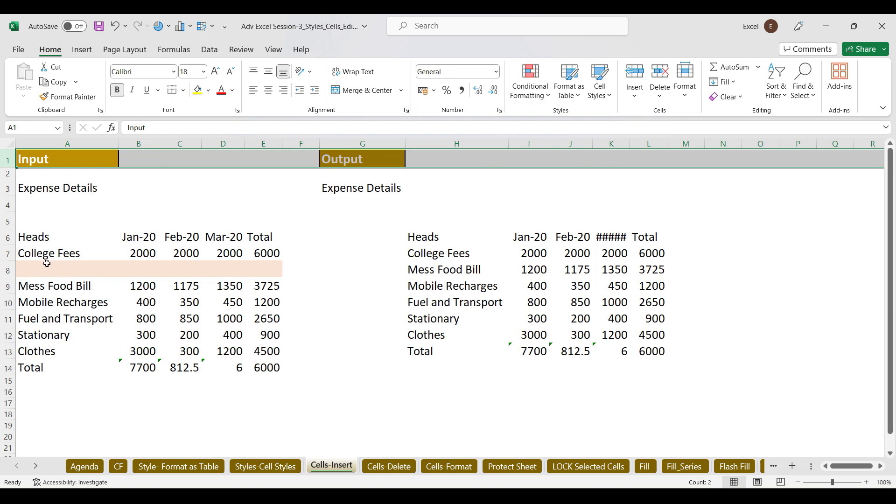
drag(44, 270, 264, 269)
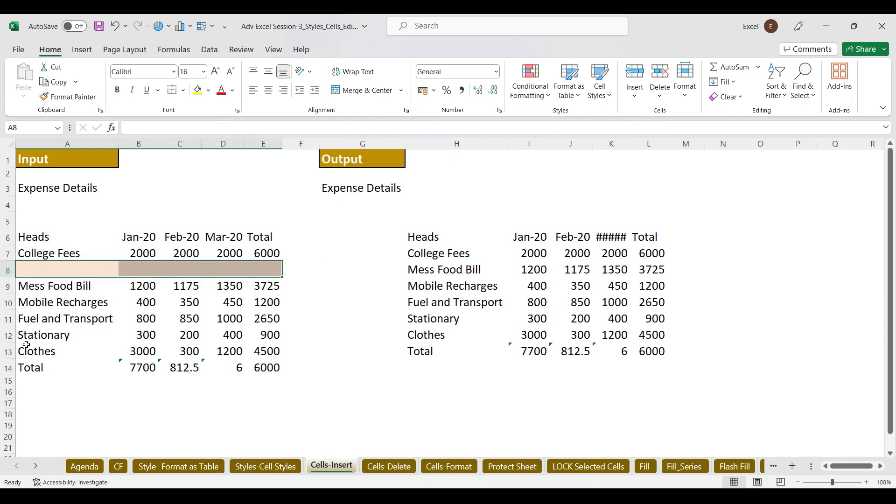
drag(35, 271, 283, 287)
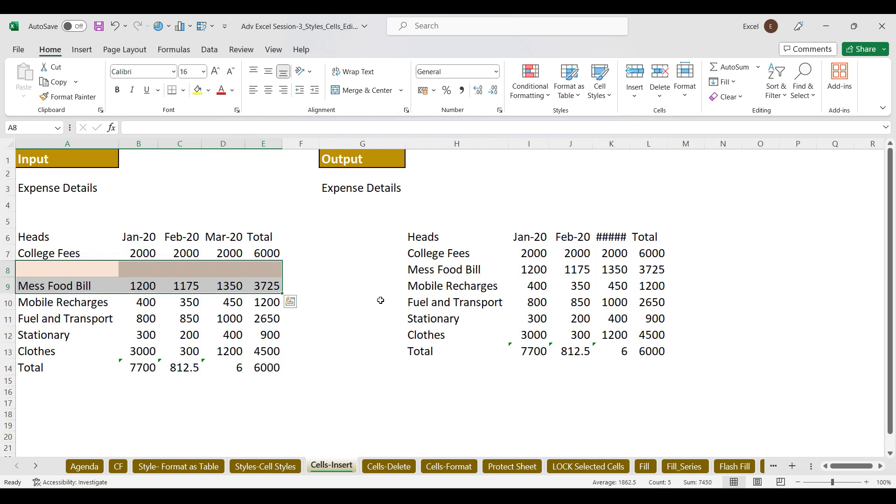
key(ctrl+shift+plus)
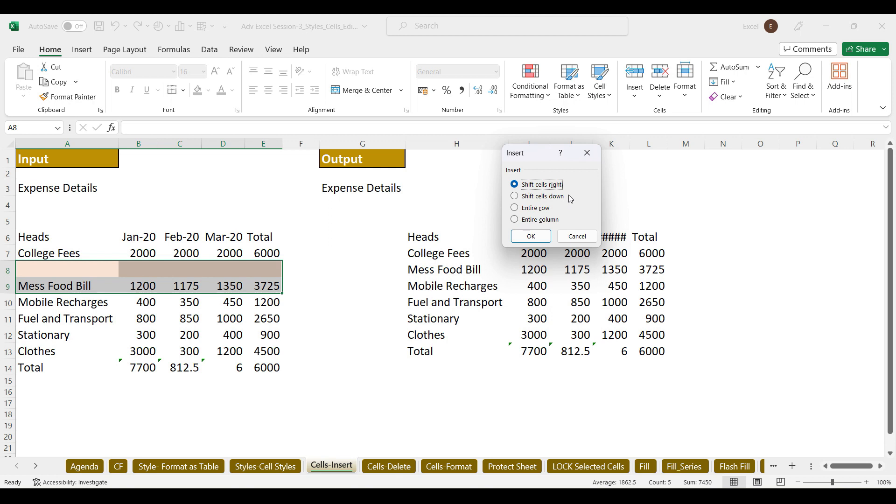
drag(531, 158, 176, 74)
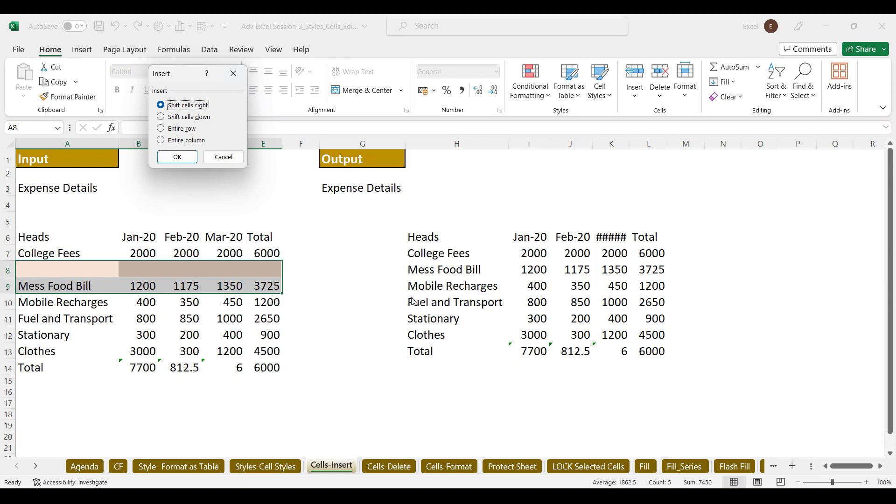
click(177, 155)
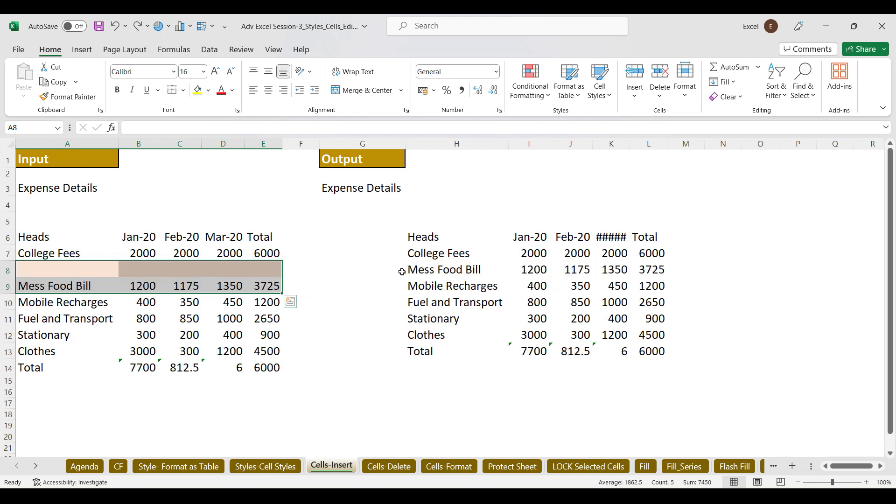
Insert blank cells at A8:E9 again with Shift cells down
key(ctrl+shift+plus)
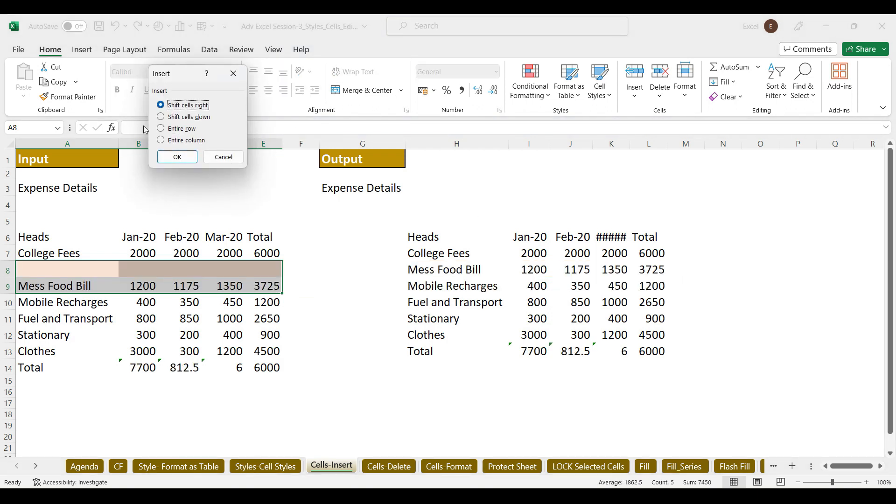
click(161, 116)
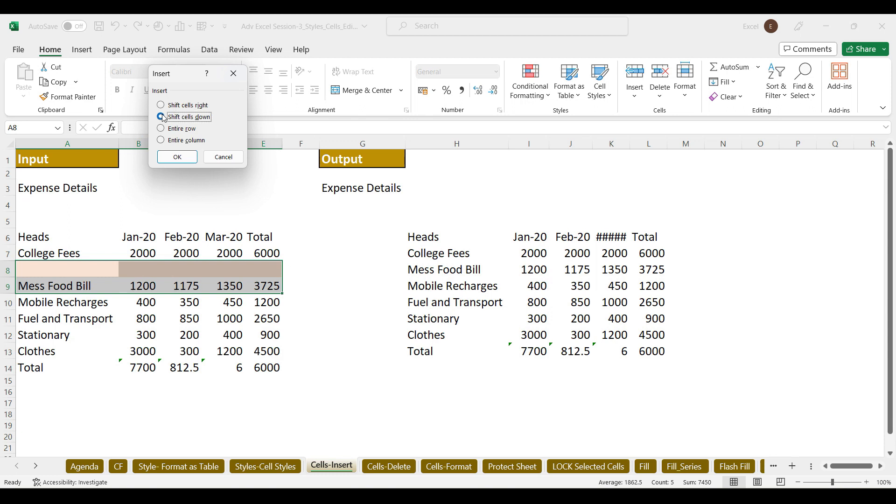
click(177, 157)
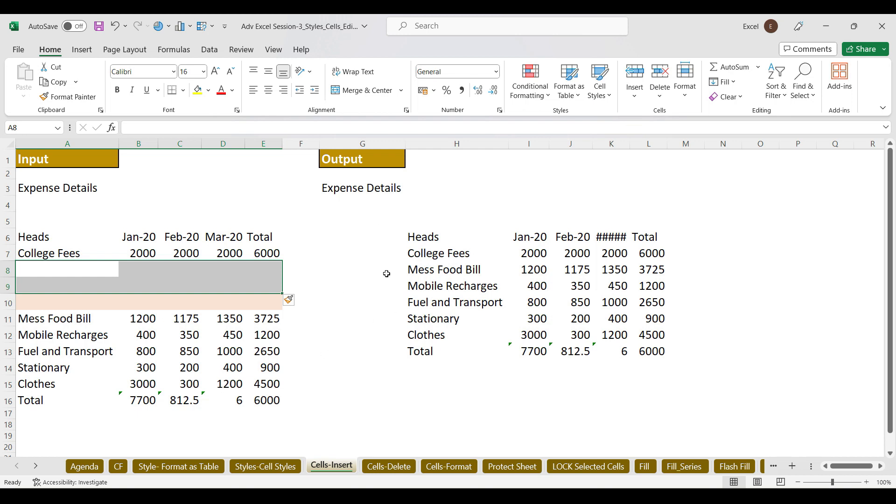
Delete the blank A8:E9 cells shifting cells up, then switch to the Google Meet window
key(ctrl+minus)
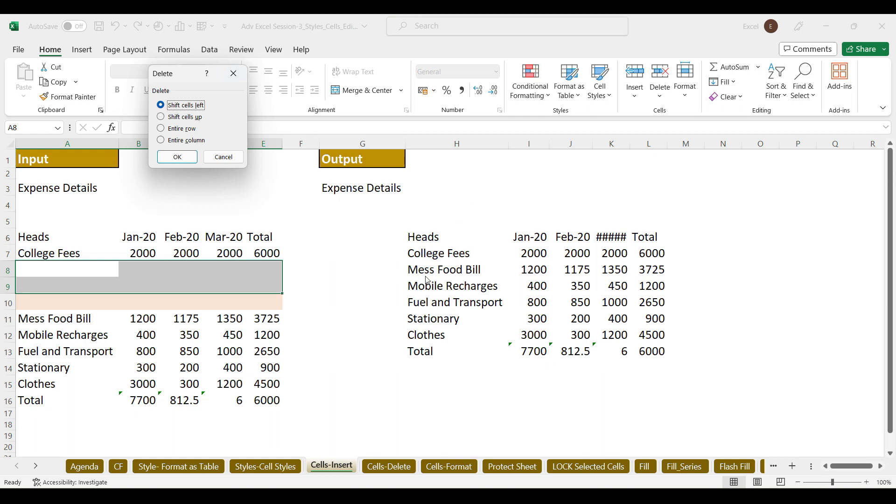
click(161, 117)
click(177, 156)
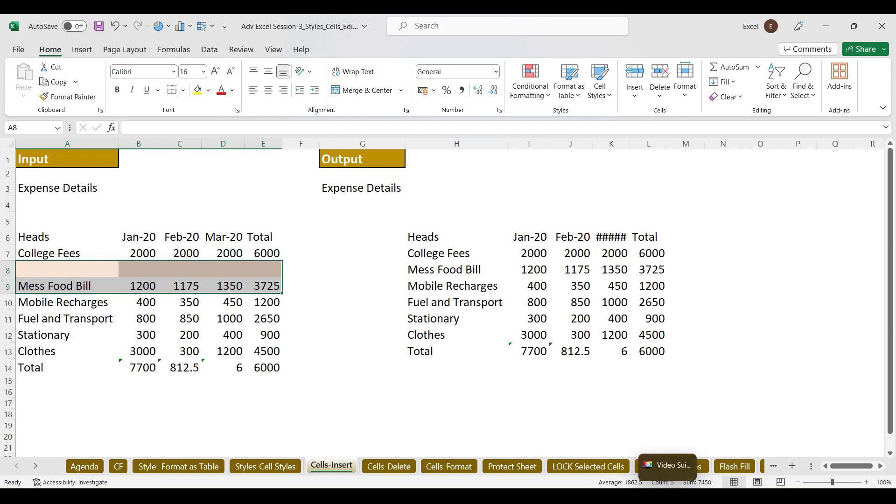
mouse_move(488, 496)
click(446, 464)
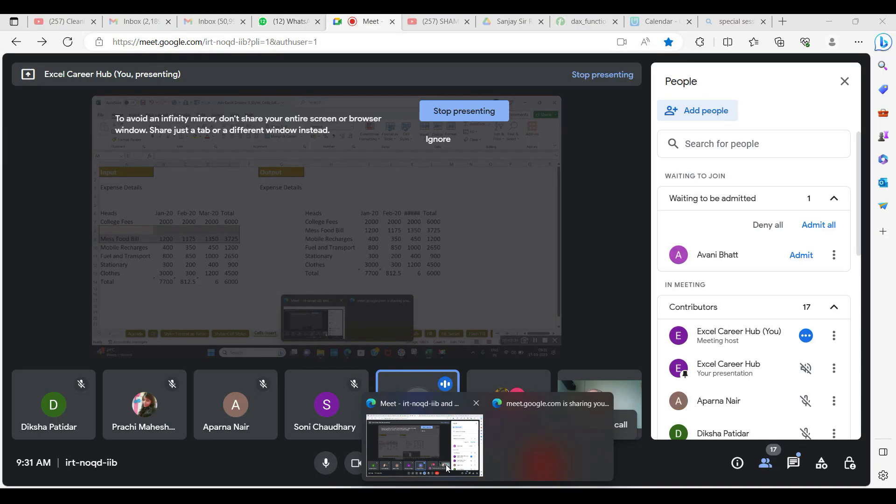
Admit the waiting participant, then minimize Meet to return to the Excel workbook
click(803, 256)
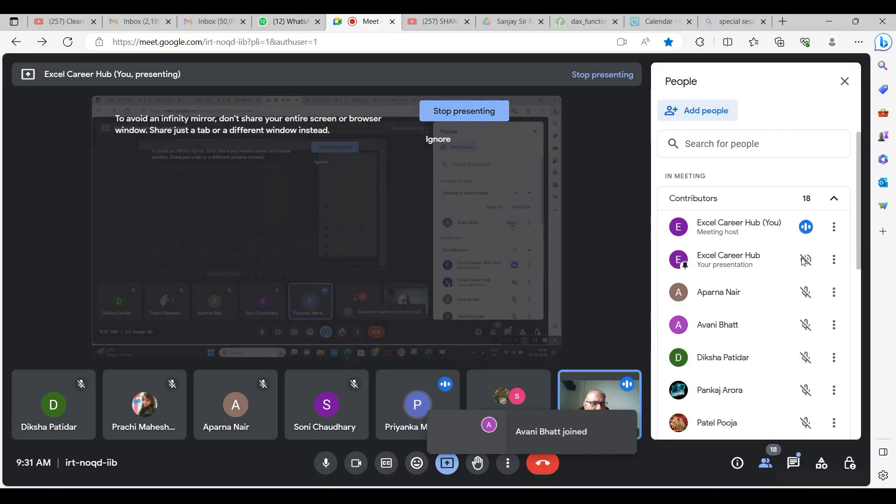
click(831, 22)
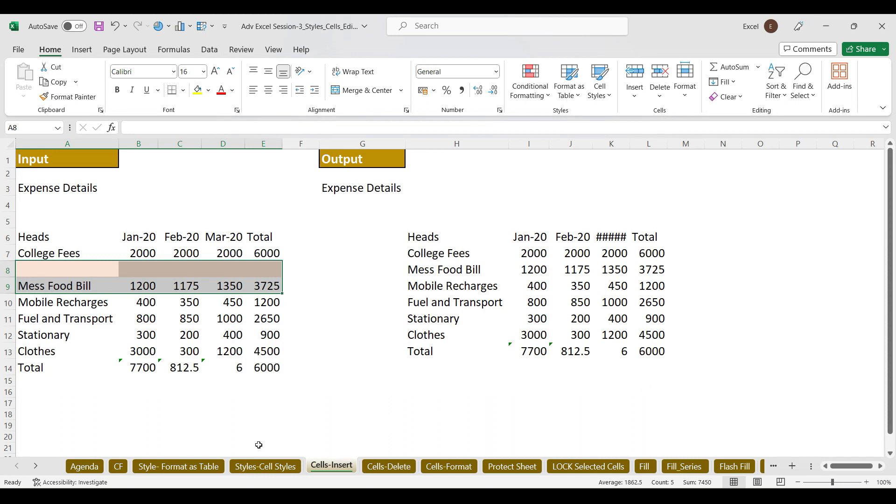
From Styles-Cell Styles, add a new blank sheet, then minimize the training workbook
click(258, 465)
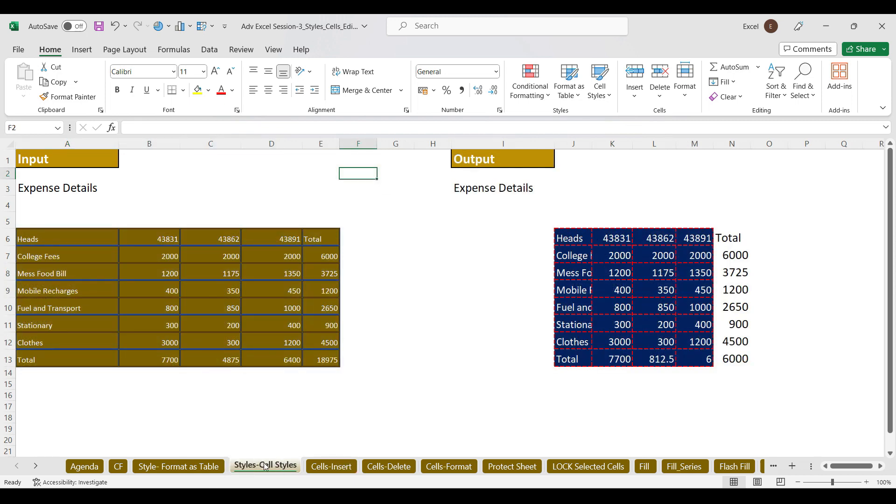
click(792, 466)
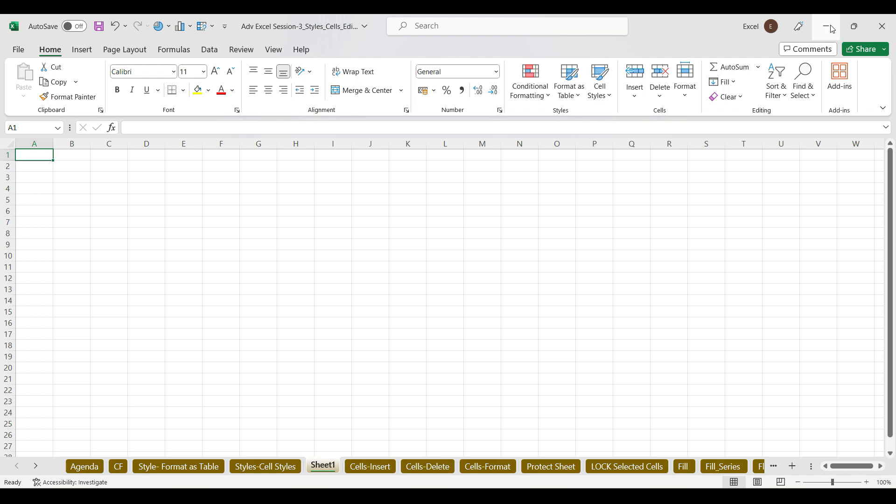
click(832, 29)
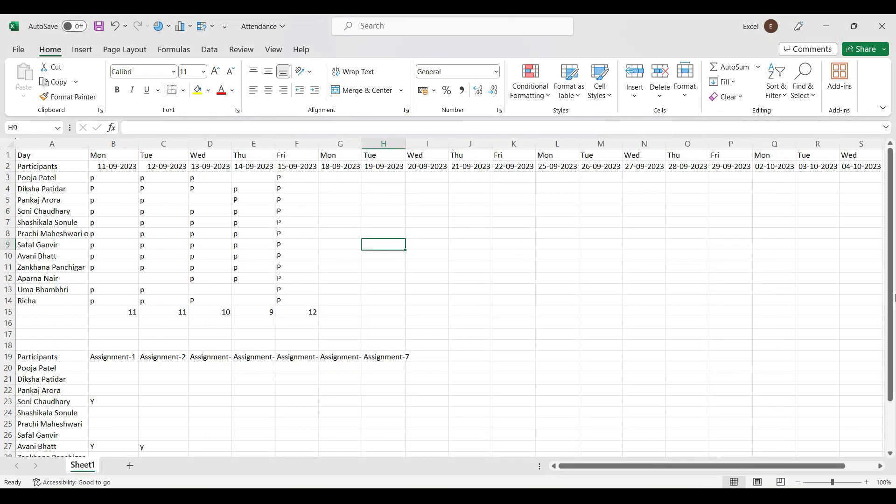
Minimize the Attendance workbook and File Explorer, then close Meet's participant list
click(824, 27)
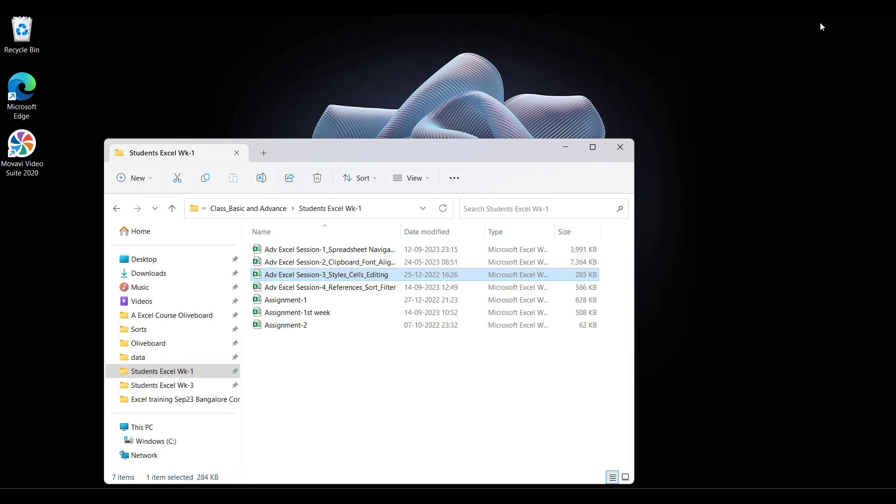
click(564, 143)
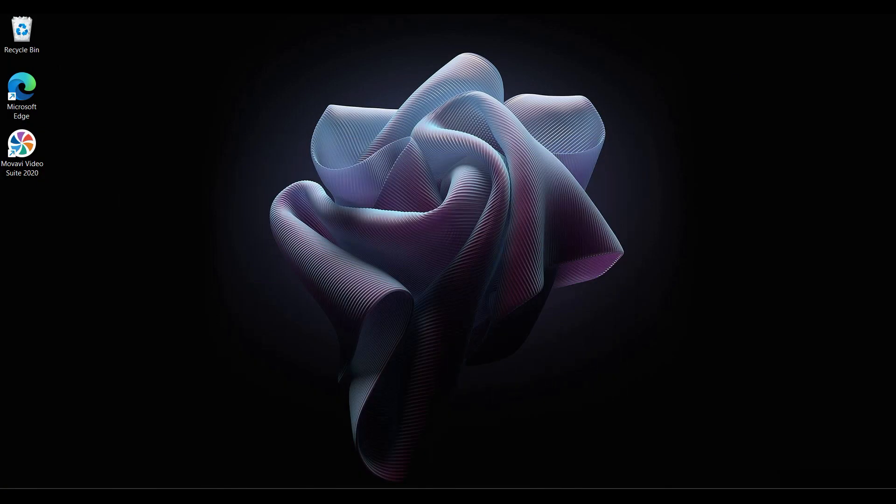
mouse_move(487, 497)
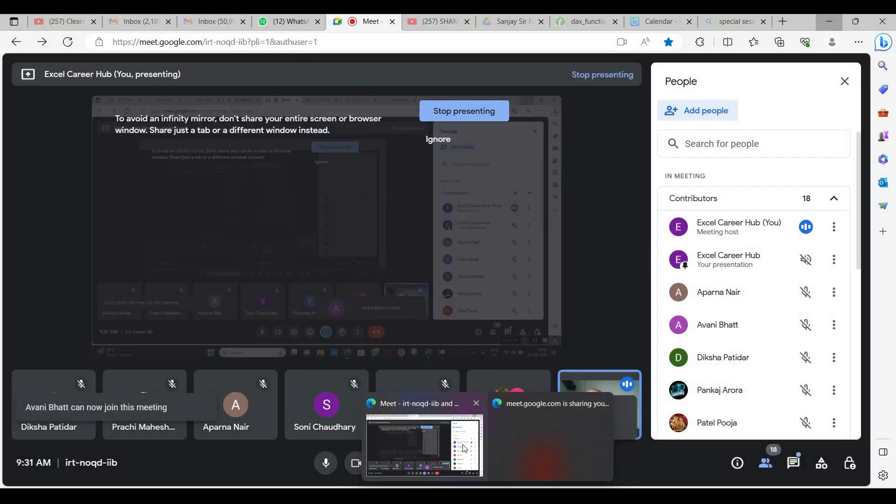
click(464, 447)
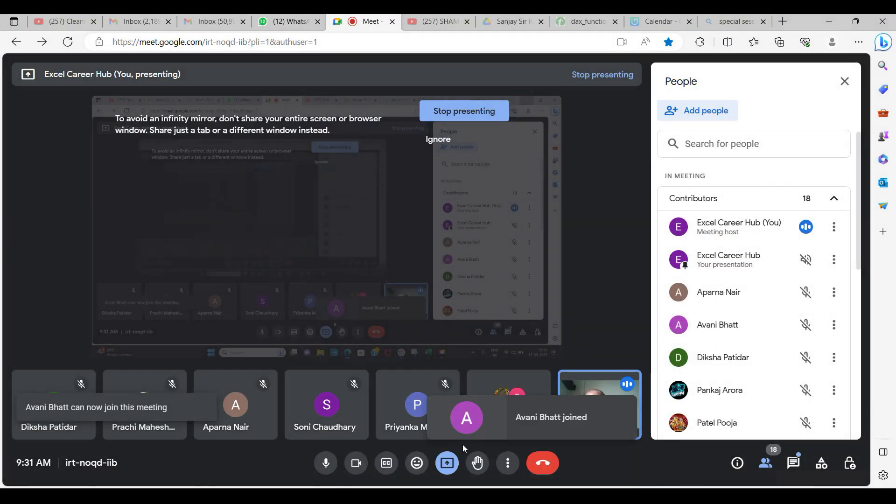
click(846, 81)
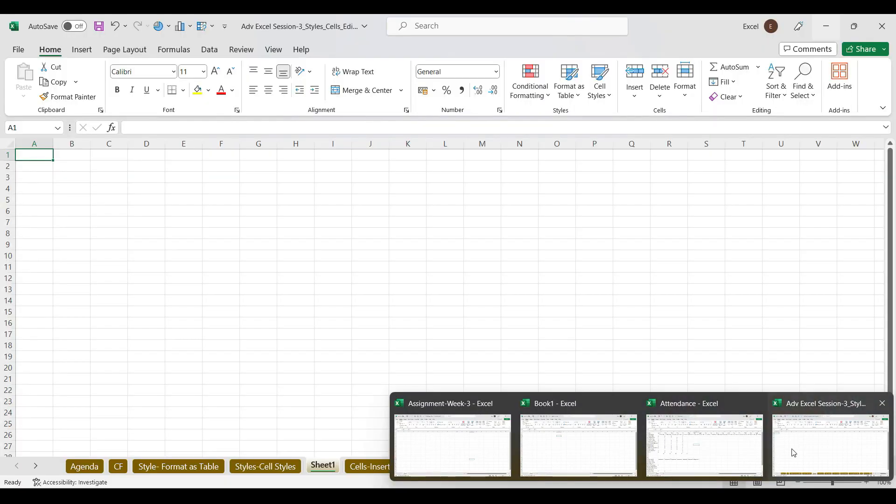
Back in the training workbook, add two new blank sheets, Sheet2 and Sheet3
click(794, 453)
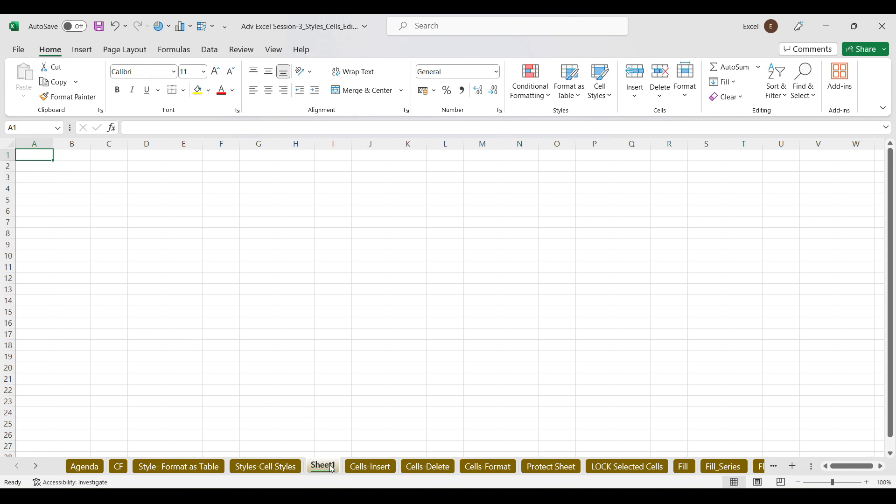
click(285, 468)
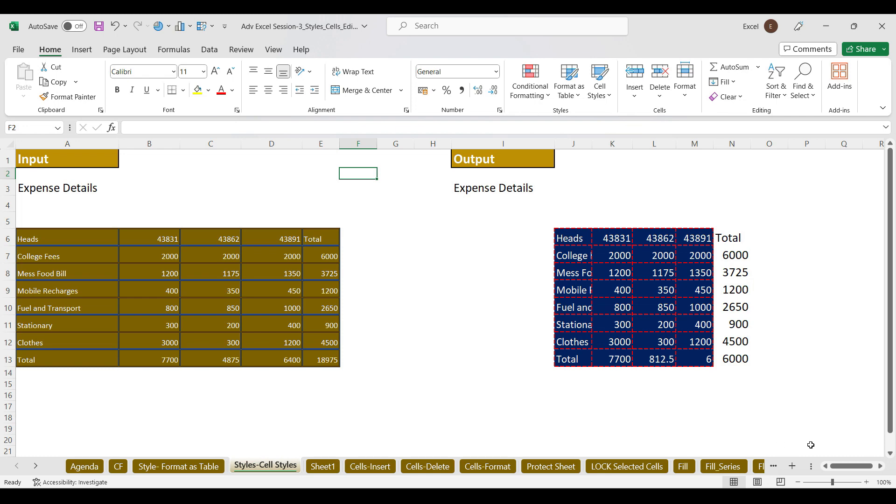
click(793, 467)
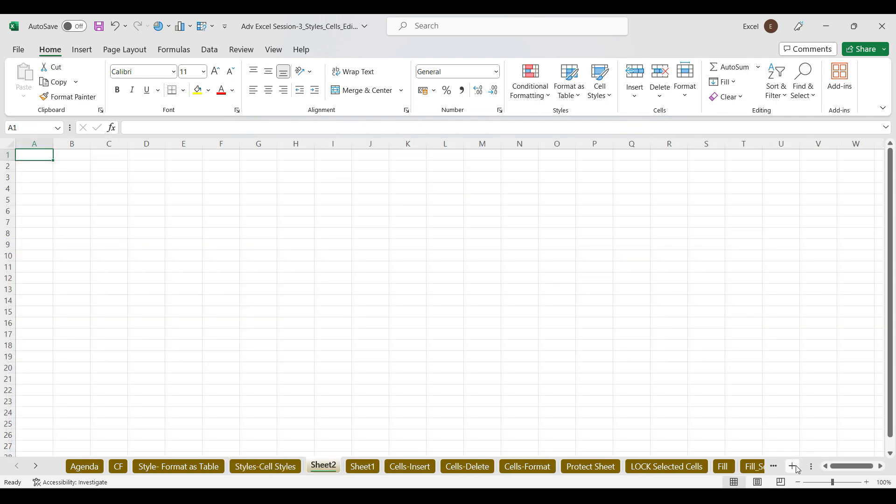
click(793, 467)
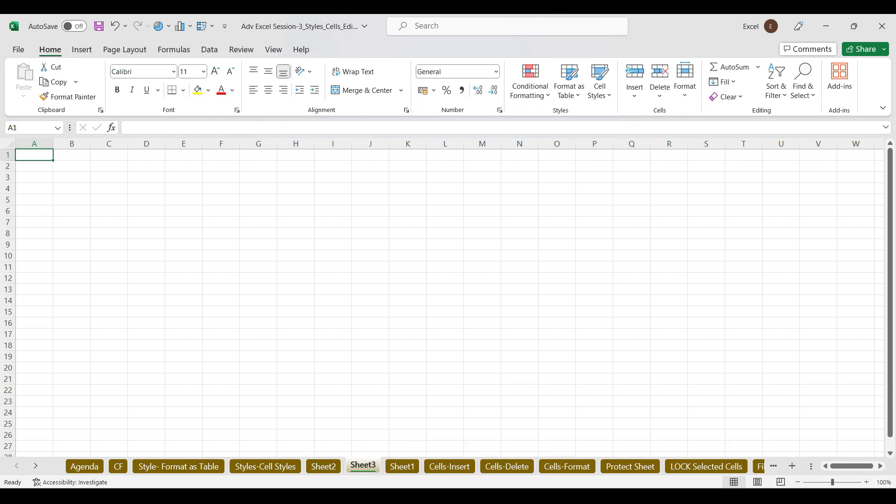
Group Sheet2, Sheet3 and Sheet1 and delete them with Home > Delete Sheet
click(332, 468)
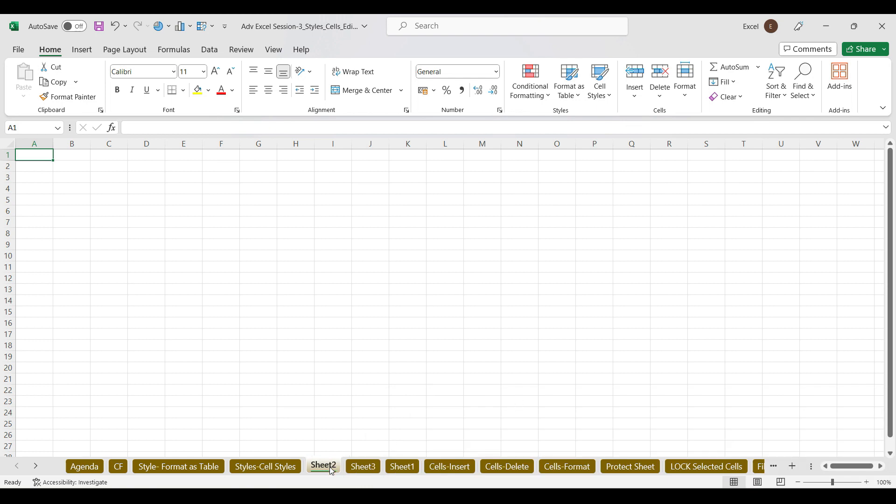
ctrl+click(368, 467)
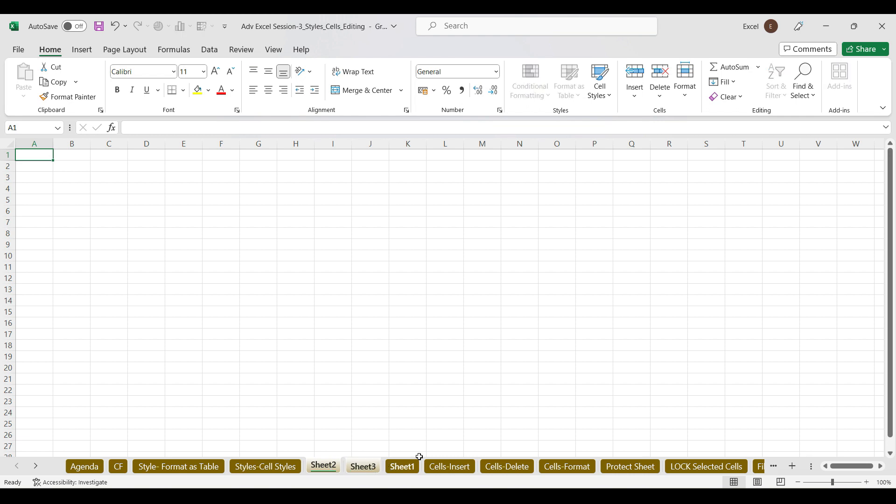
ctrl+click(409, 469)
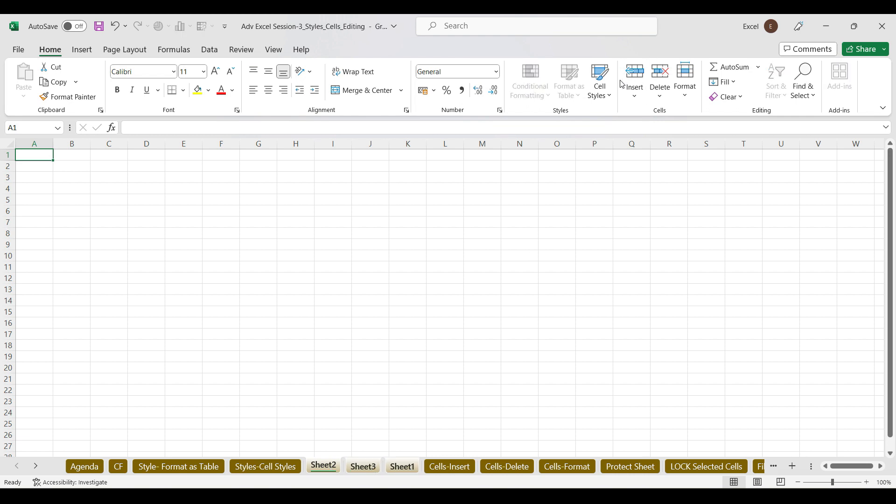
click(659, 93)
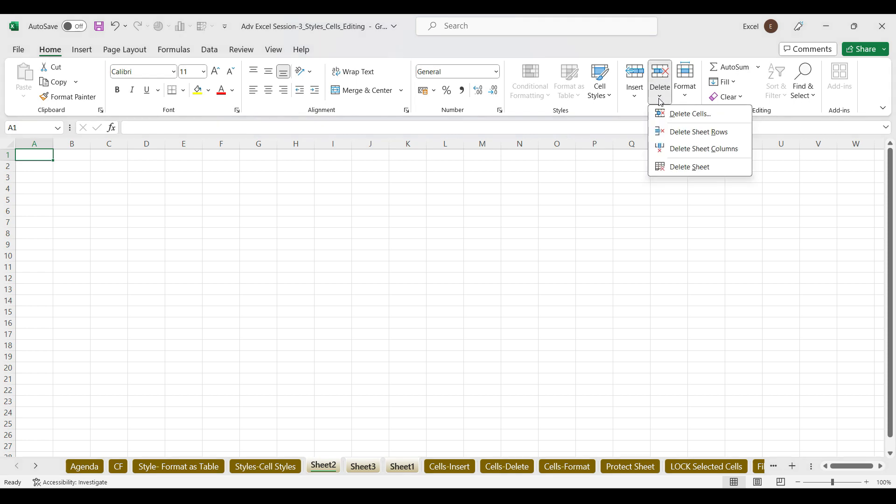
click(695, 168)
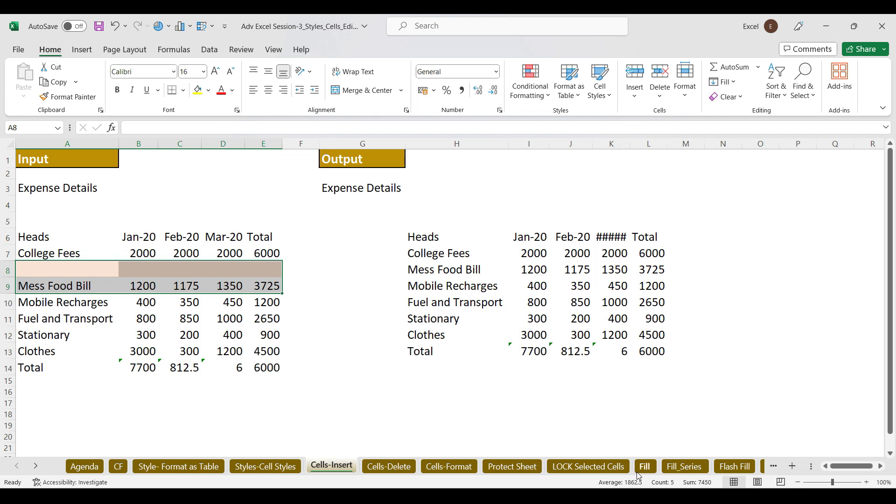
Bring the Google Meet call in front of Excel from the Edge taskbar thumbnail
mouse_move(487, 498)
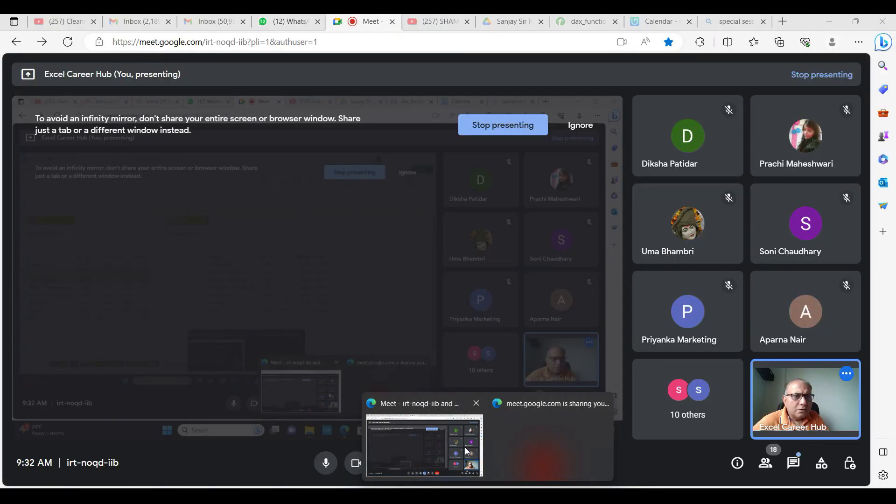
click(468, 449)
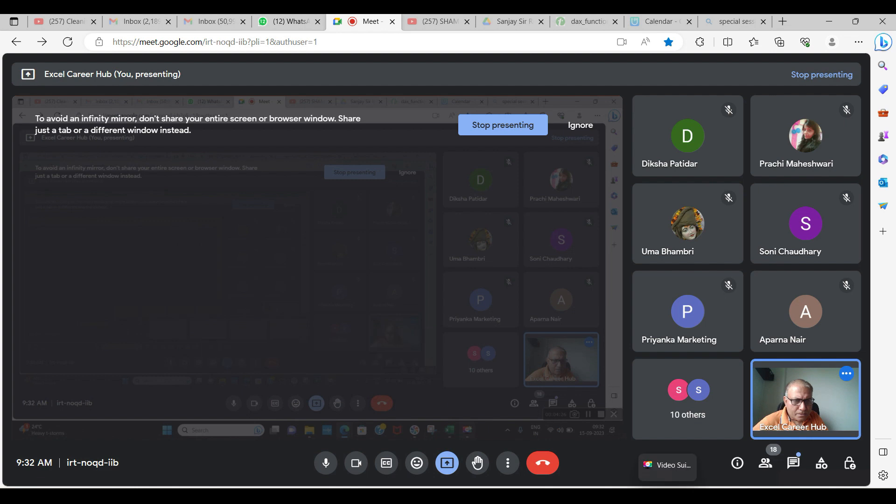
Switch from Google Meet back to the Adv Excel Session-3 workbook via its taskbar thumbnail
mouse_move(641, 496)
click(800, 444)
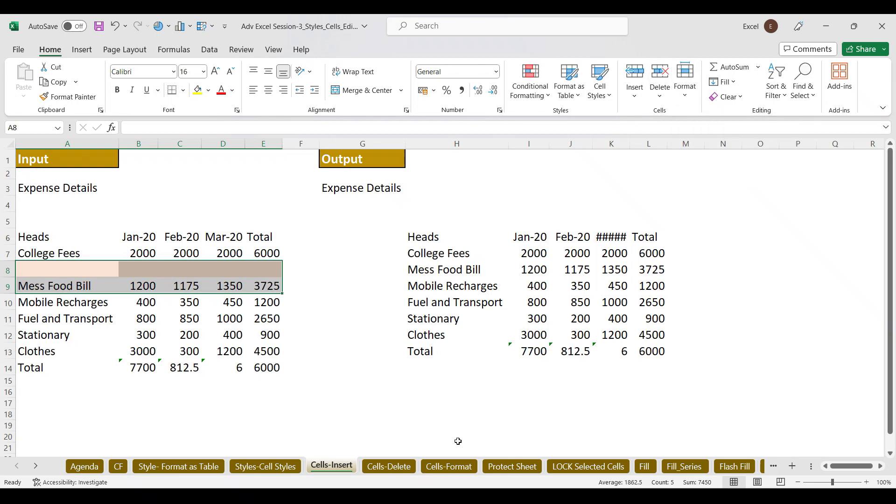
Go to the Cells-Format sheet and insert a new blank Sheet4 after it
click(441, 467)
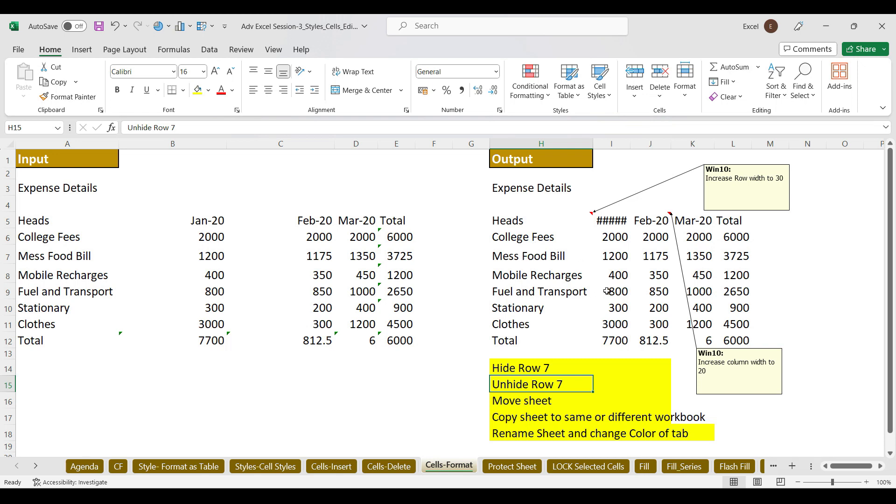
click(686, 93)
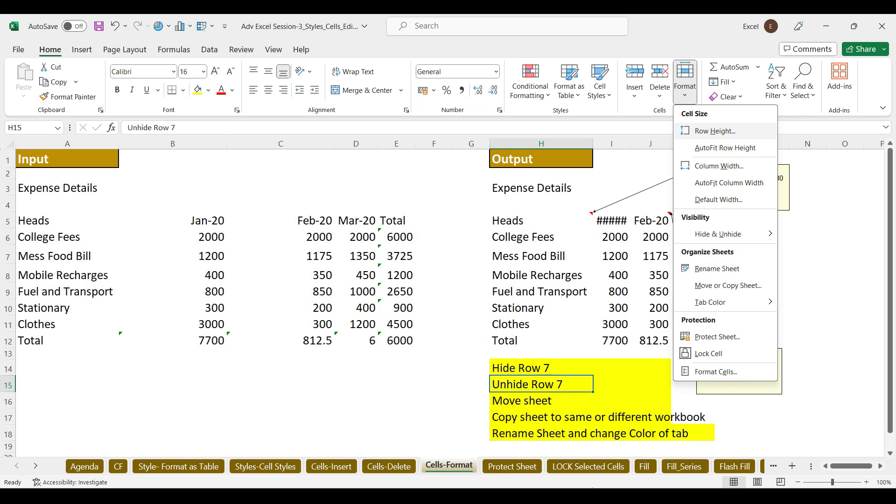
click(795, 469)
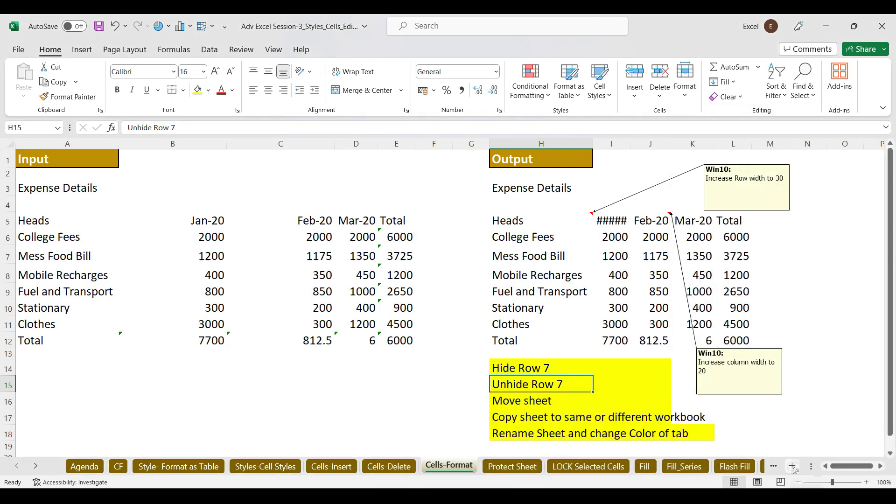
click(794, 466)
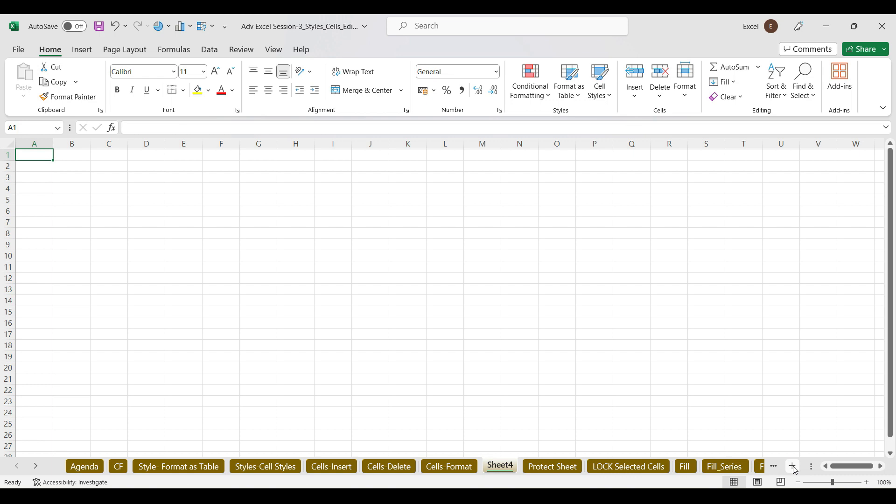
Select the whole of Sheet4 and apply All Borders
click(9, 143)
click(184, 91)
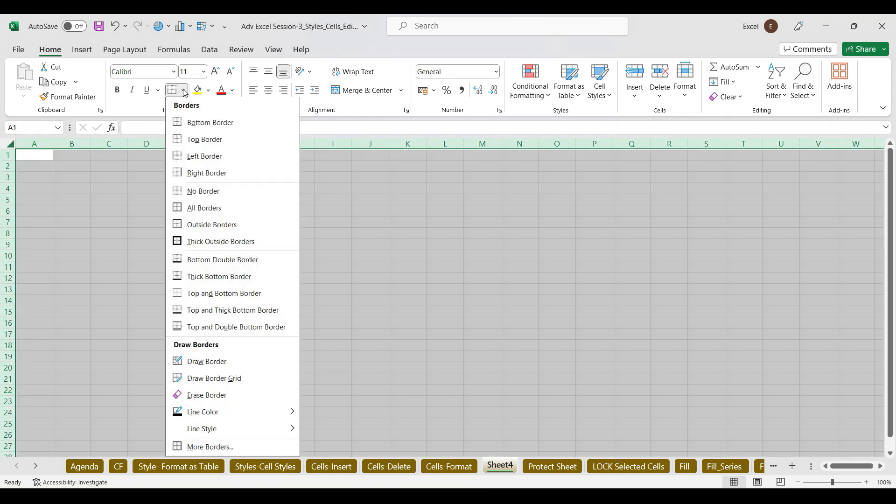
click(181, 210)
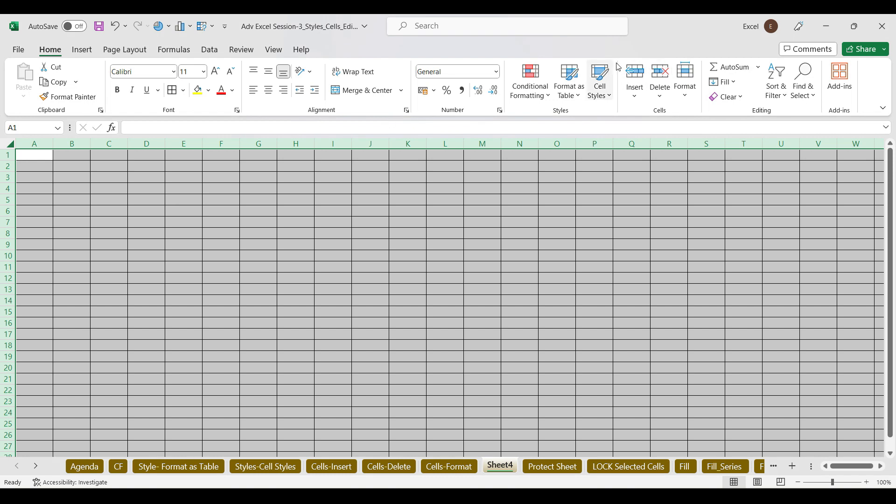
Set the row height of every row to 25
click(692, 97)
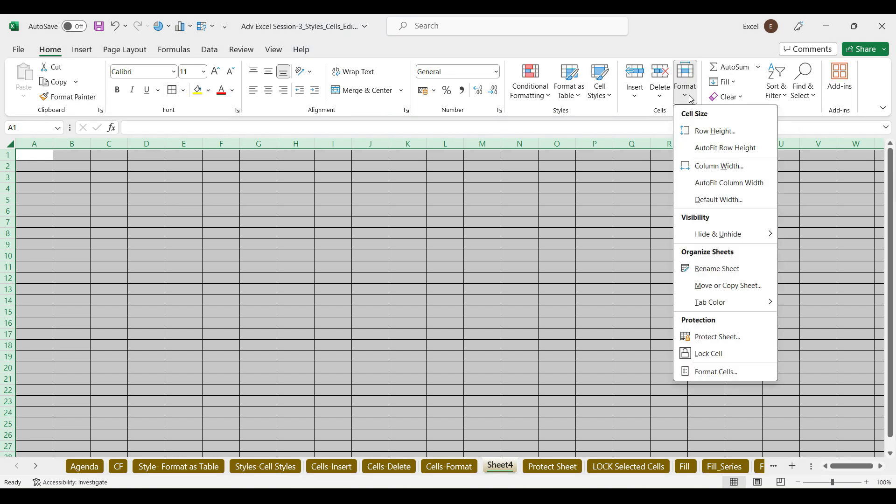
click(715, 131)
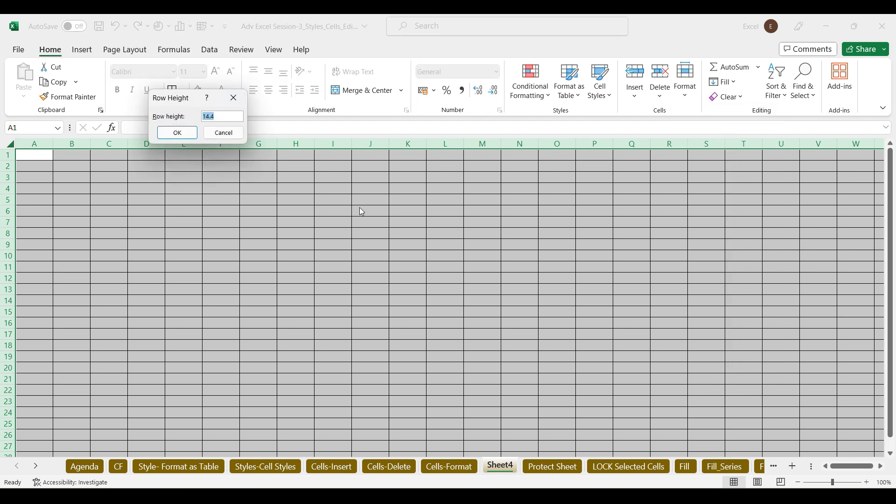
text(25)
key(Return)
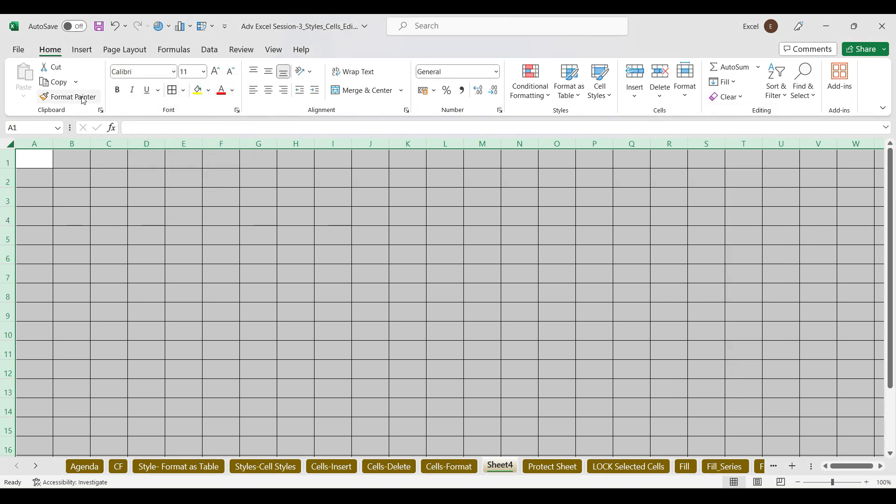
Set the column width of every column to 30
click(690, 96)
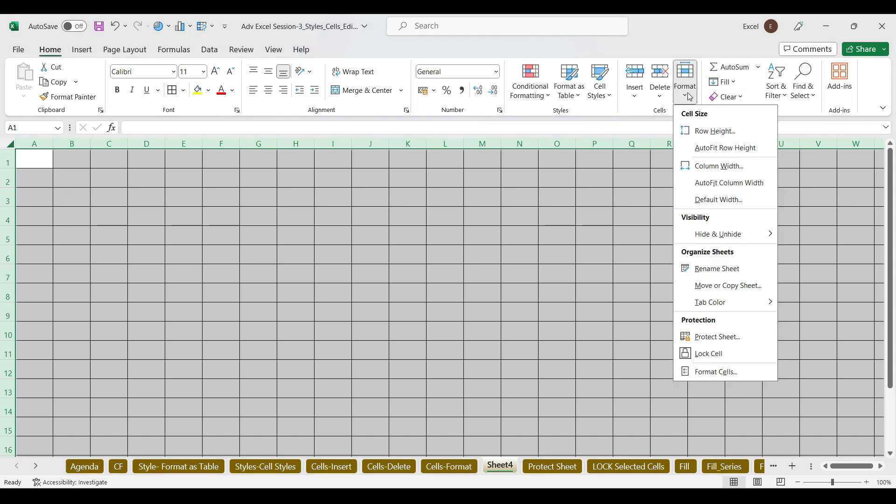
click(721, 172)
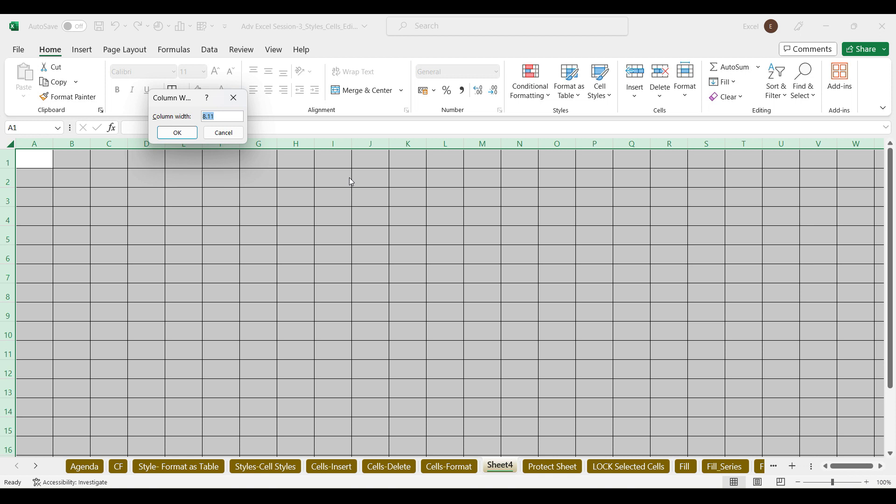
text(30)
key(Return)
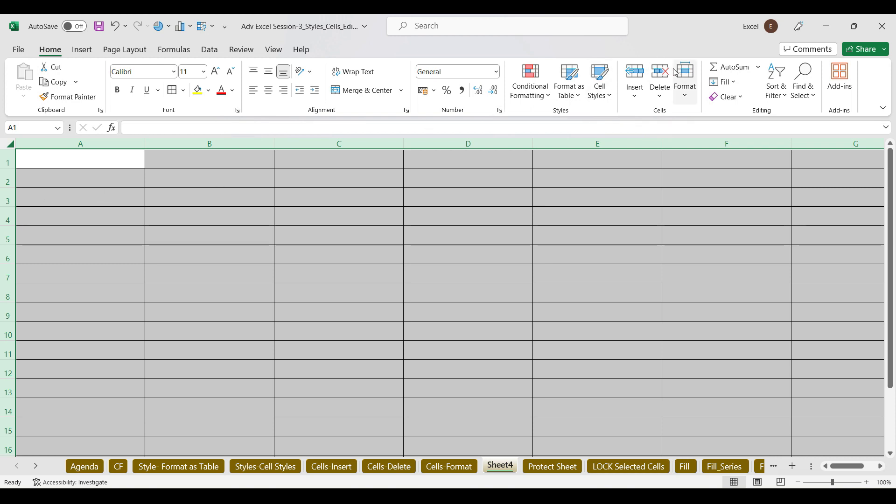
Fill columns B and D with yellow
click(690, 96)
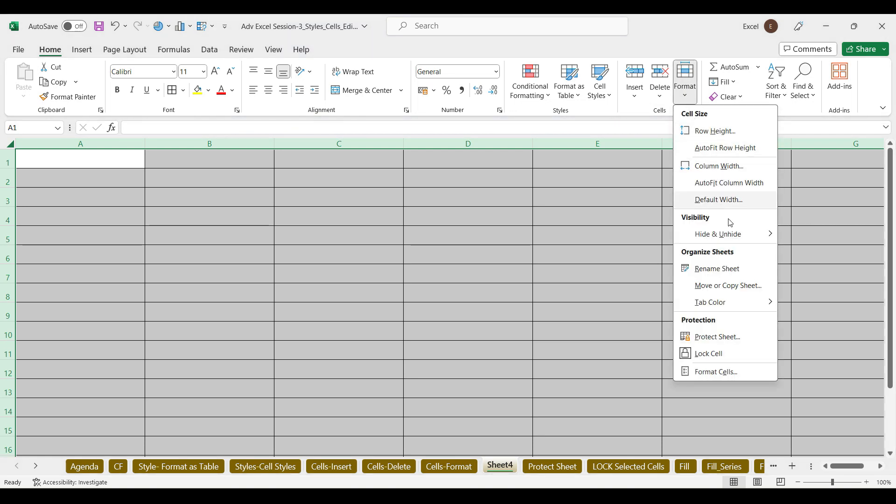
mouse_move(769, 237)
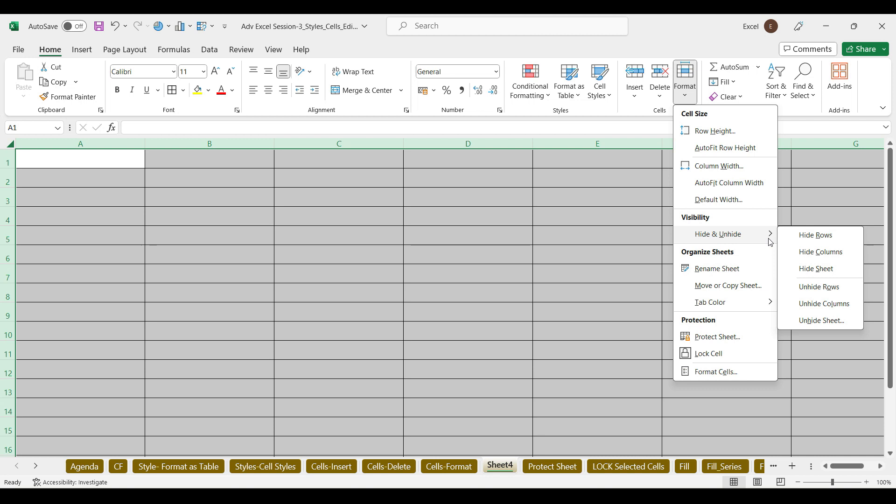
click(198, 143)
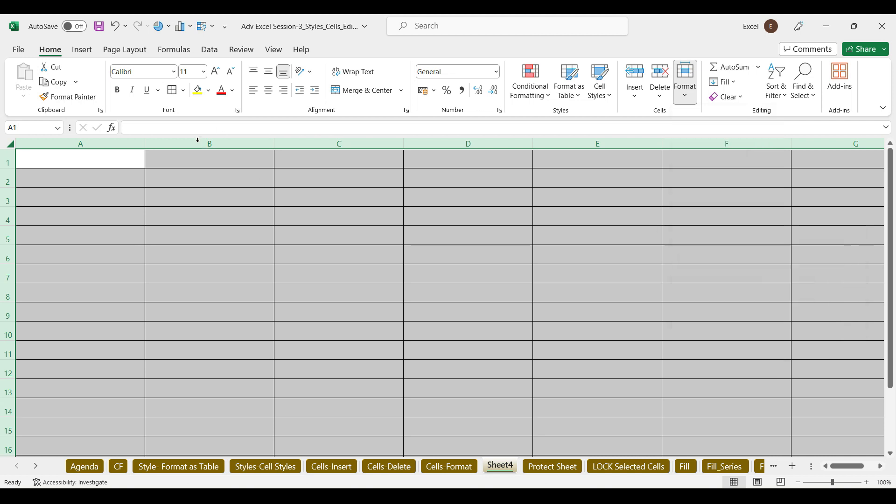
click(198, 90)
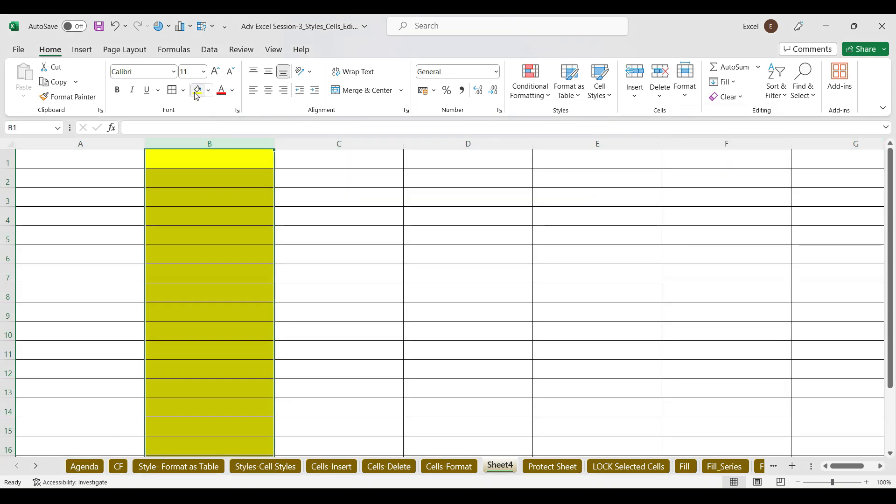
click(460, 145)
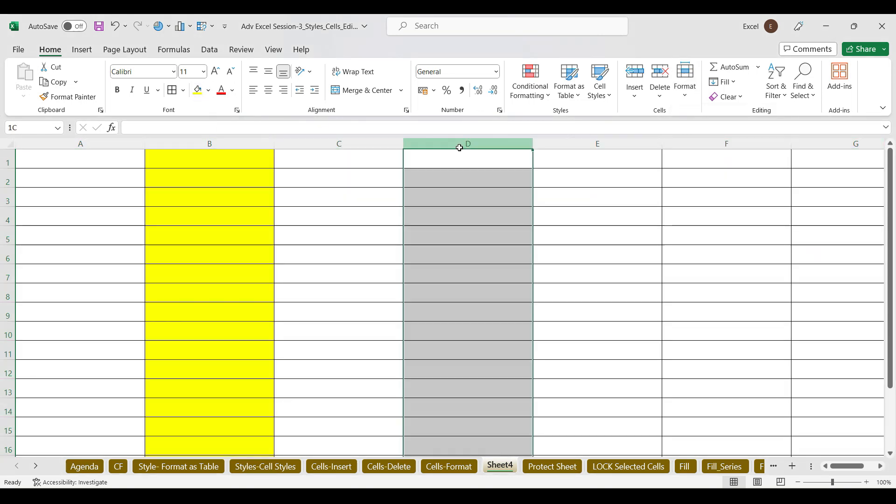
click(198, 89)
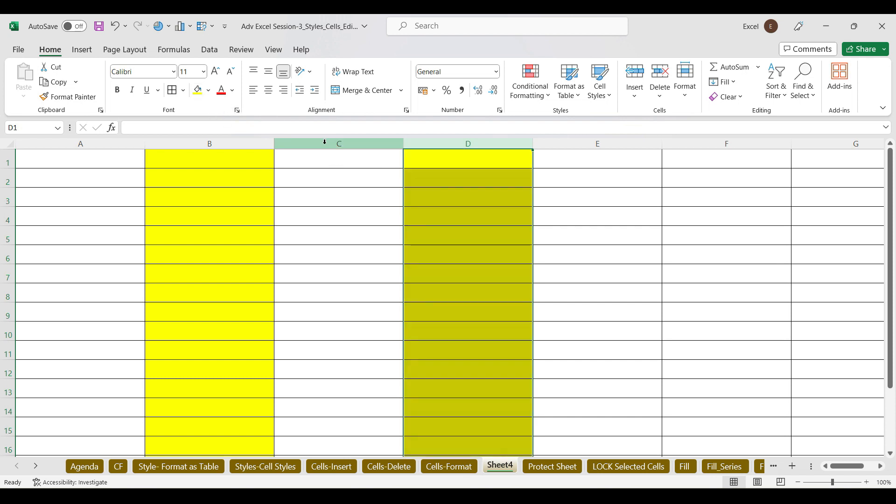
Hide column C using Format > Hide & Unhide > Hide Columns
click(325, 142)
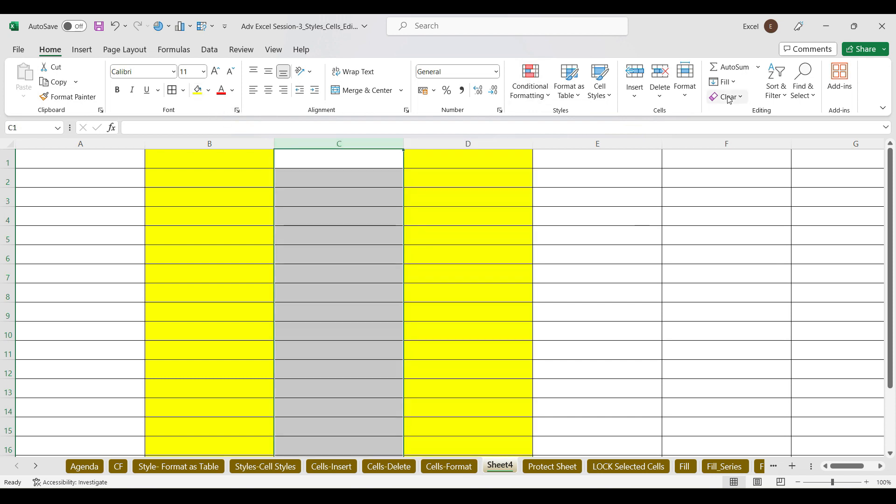
click(686, 95)
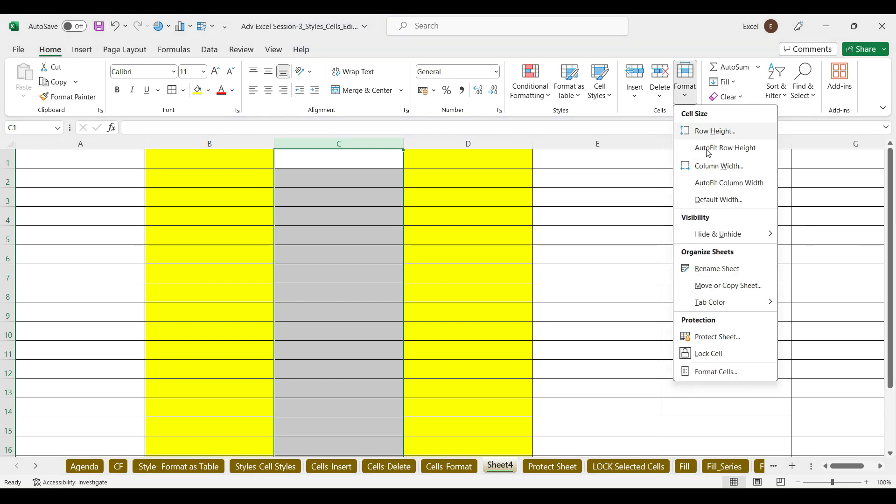
mouse_move(720, 236)
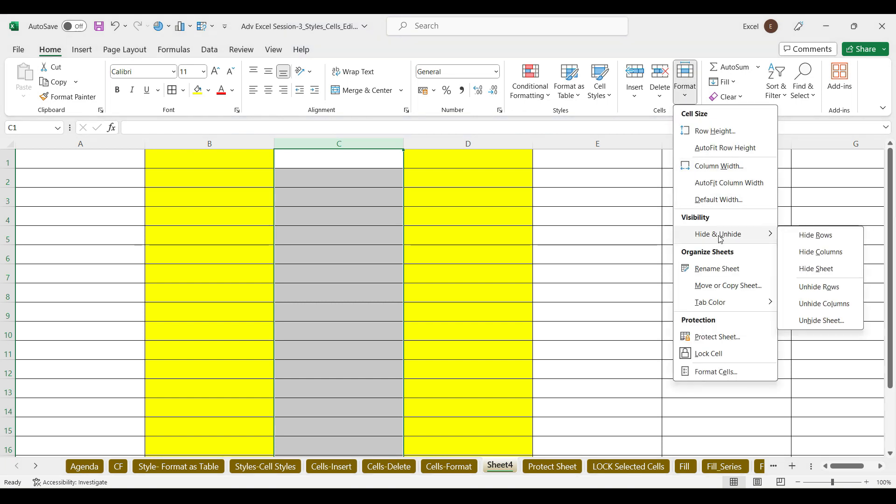
click(831, 254)
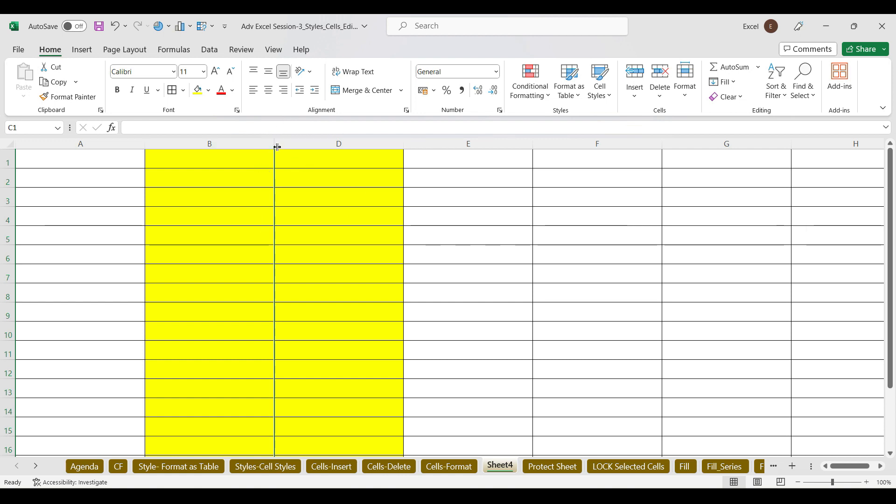
Select columns B through D and unhide column C
click(214, 142)
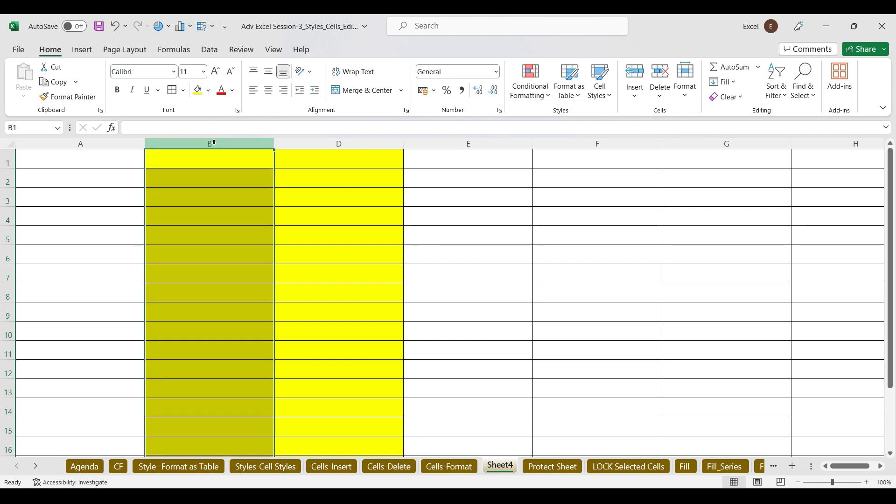
drag(214, 142, 339, 143)
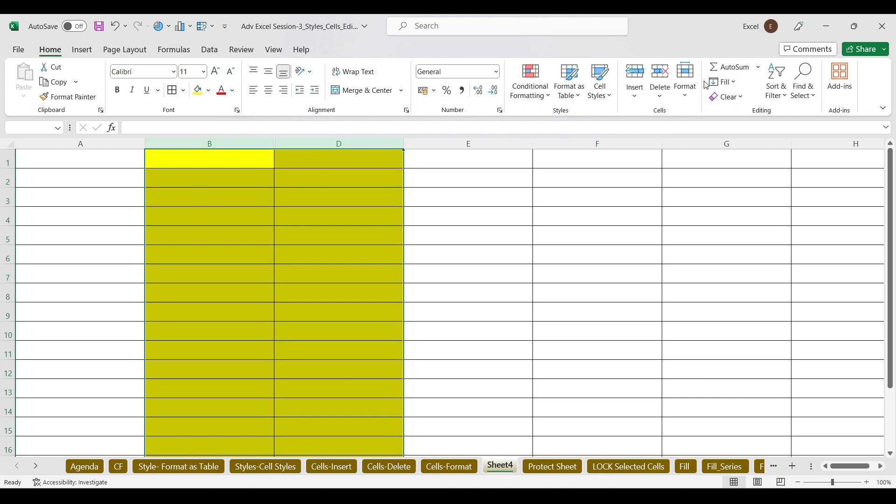
click(682, 99)
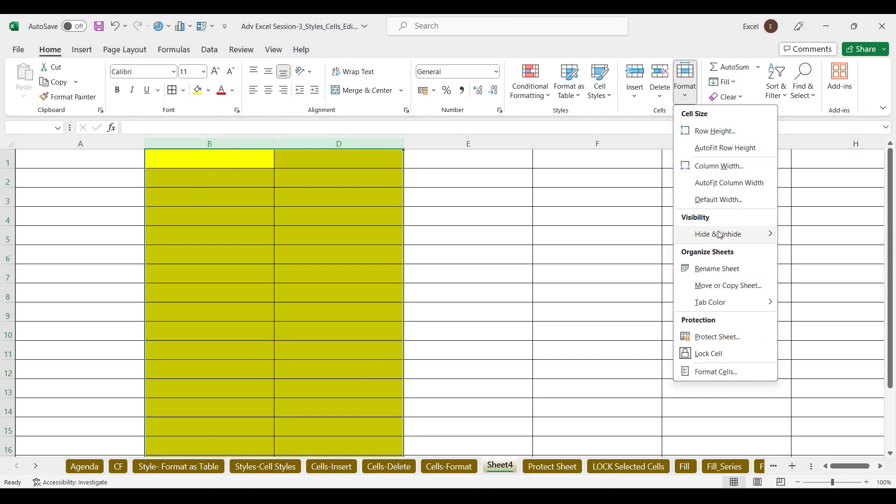
mouse_move(730, 234)
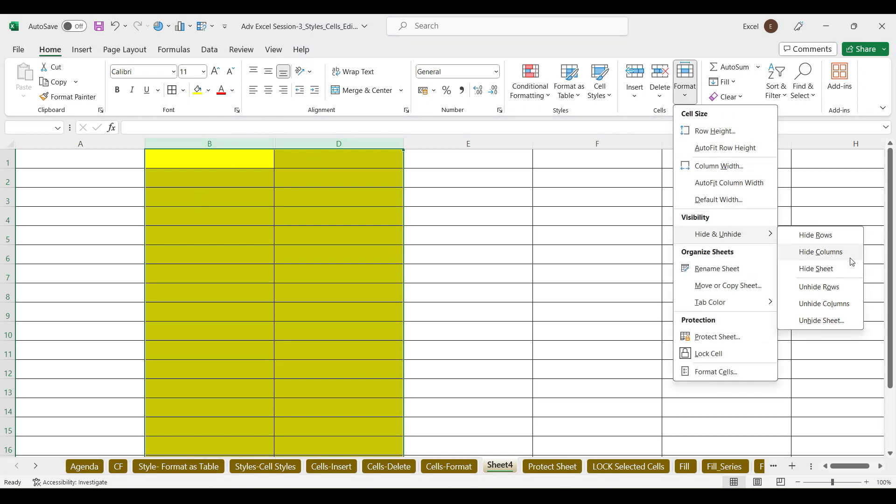
click(836, 303)
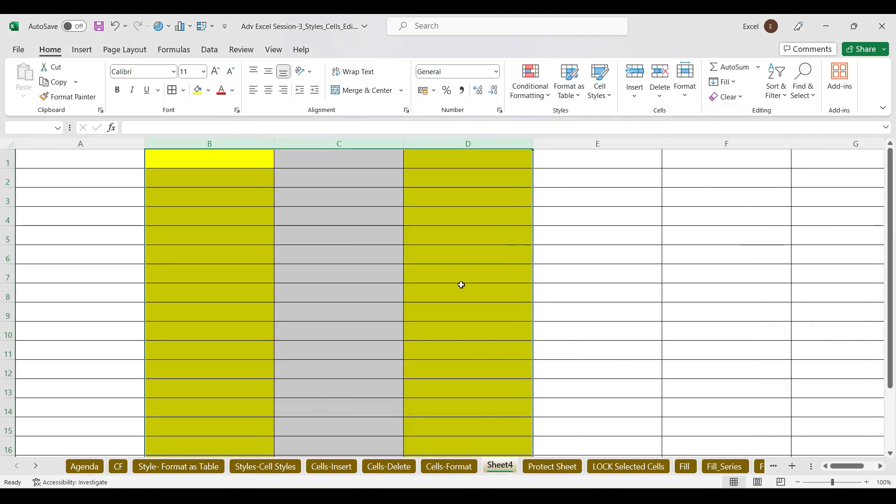
click(347, 139)
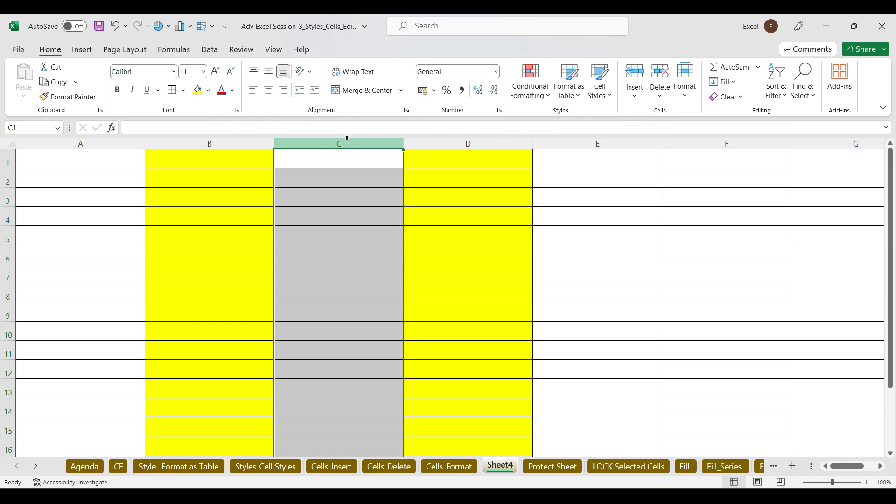
click(688, 98)
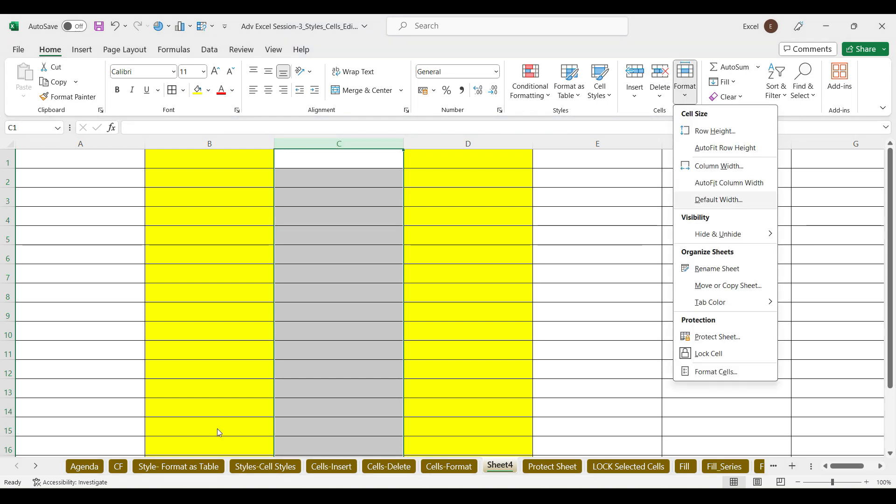
Group the CF, Style- Format as Table, Styles-Cell Styles and Cells-Insert sheets
click(121, 470)
click(121, 470)
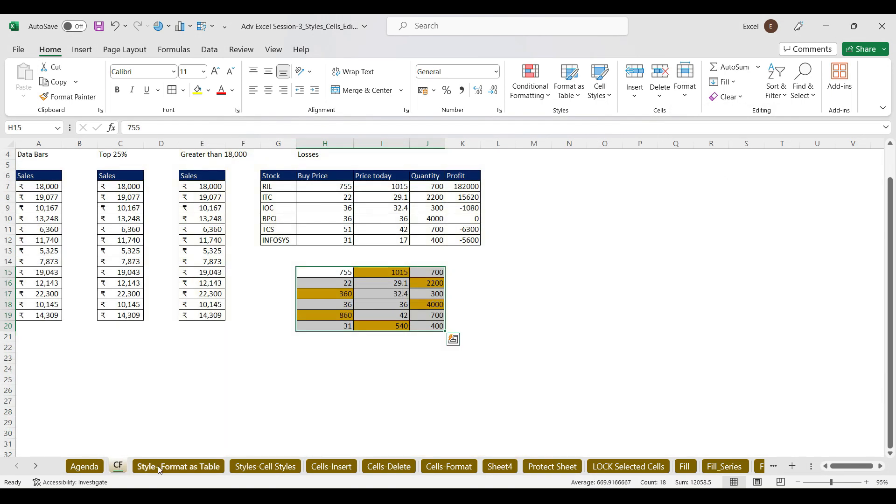
click(158, 466)
click(289, 466)
click(332, 466)
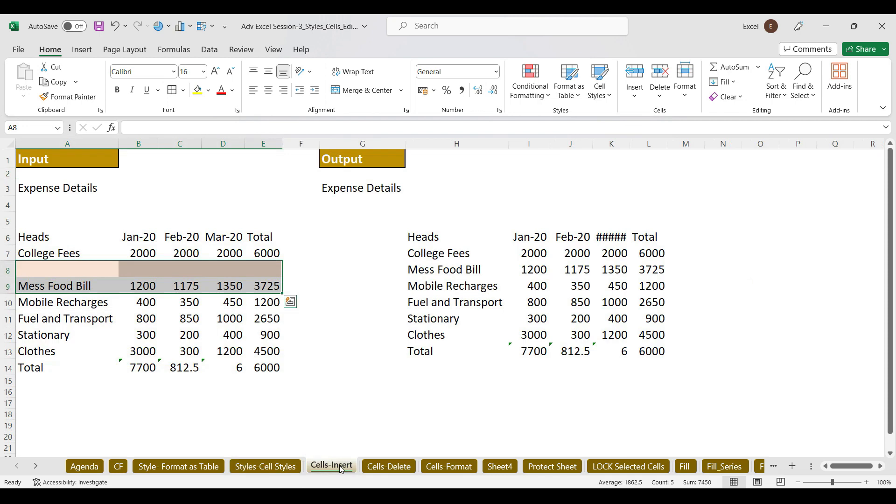
click(116, 467)
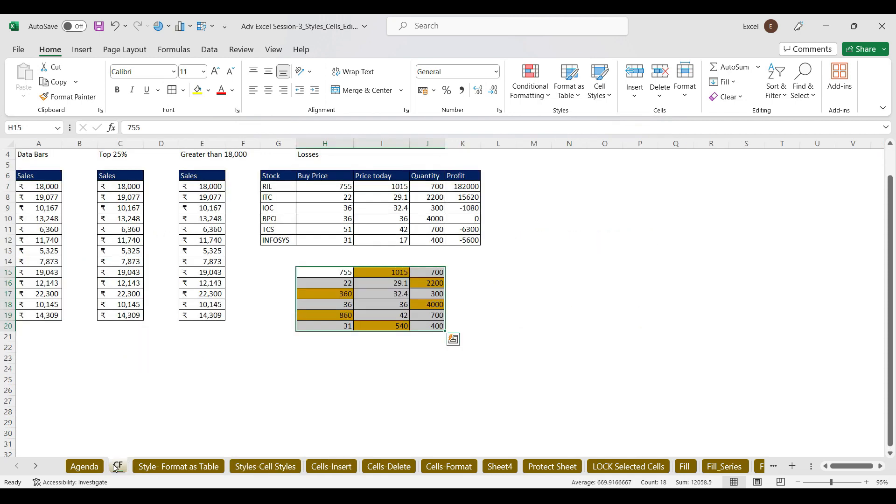
ctrl+click(177, 467)
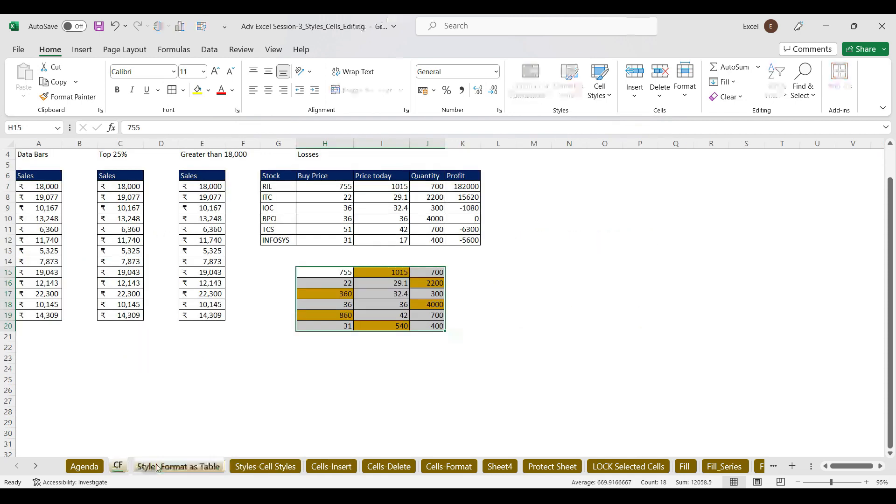
ctrl+click(242, 468)
ctrl+click(314, 469)
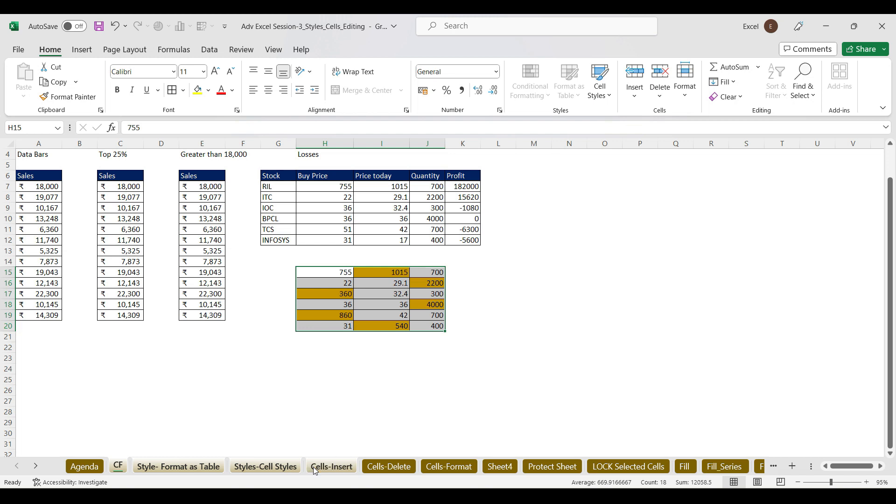
Hide the four grouped sheets with Hide Sheet
click(687, 88)
mouse_move(719, 234)
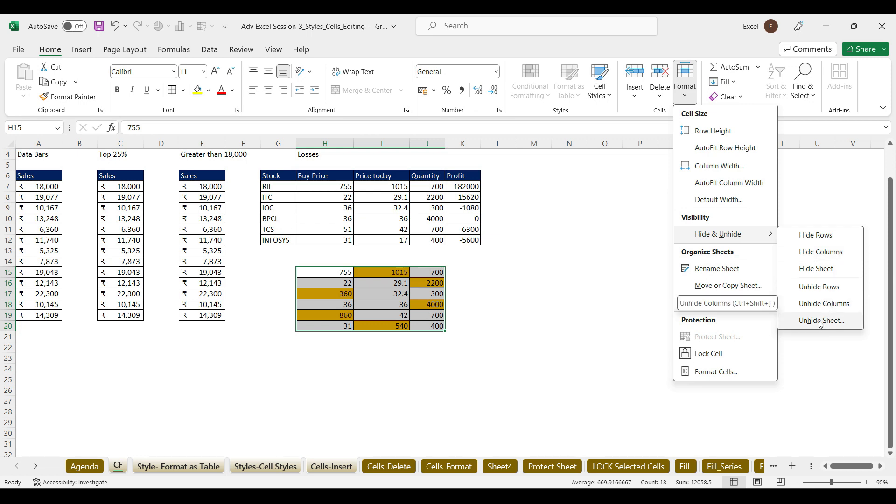
click(820, 273)
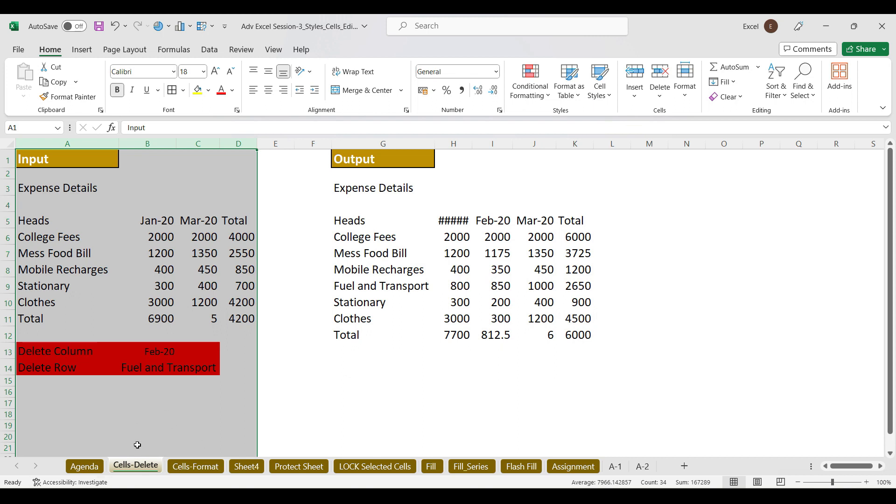
Unhide the CF and Style- Format as Table sheets
right_click(145, 468)
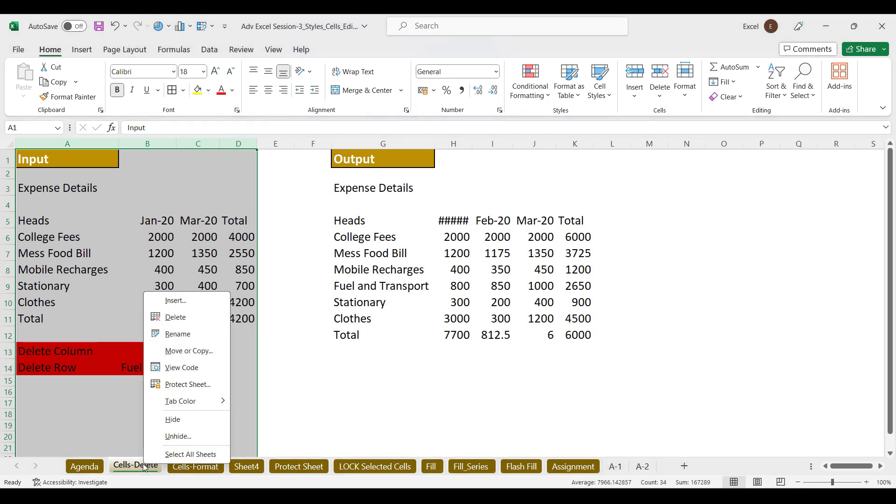
click(189, 437)
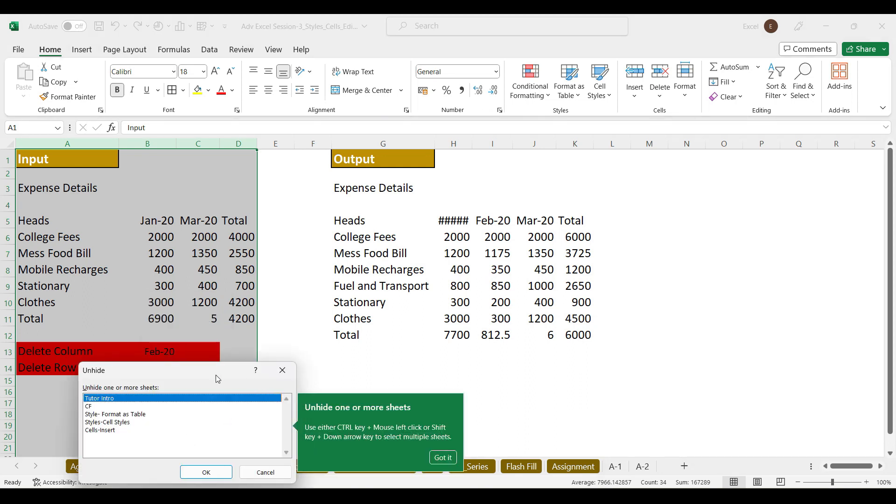
drag(225, 362, 444, 99)
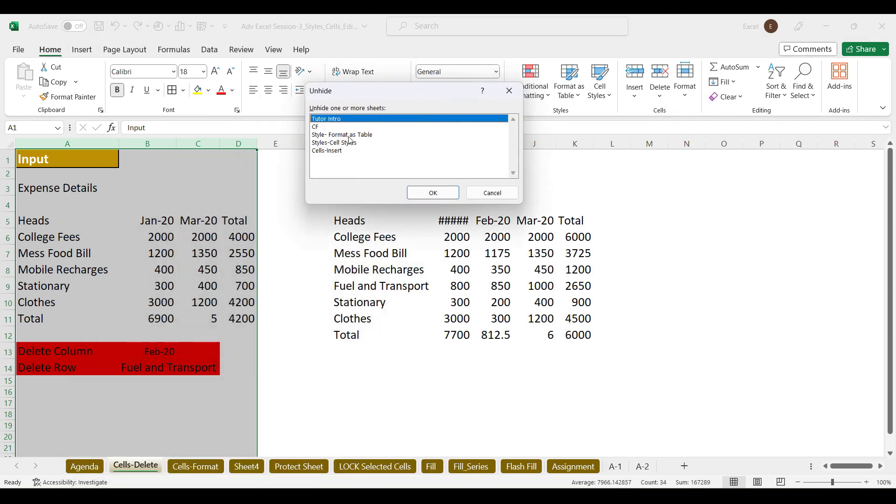
click(334, 127)
click(433, 192)
right_click(174, 466)
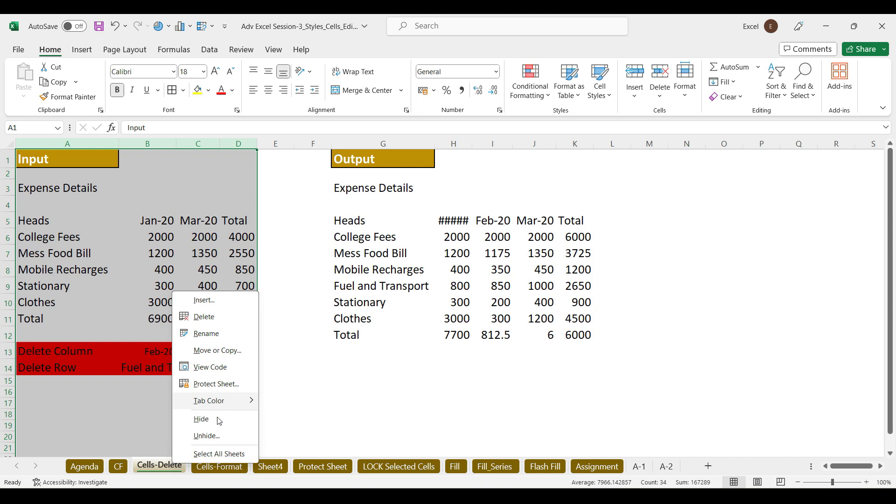
click(215, 437)
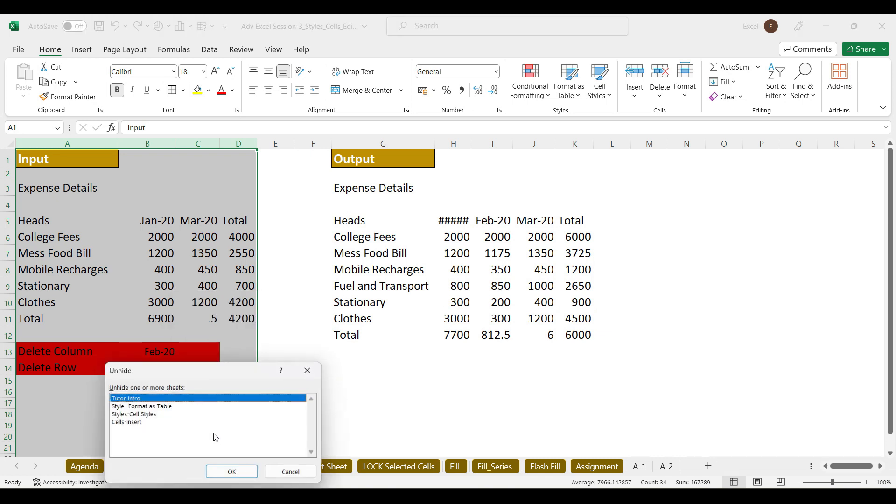
click(161, 406)
click(236, 472)
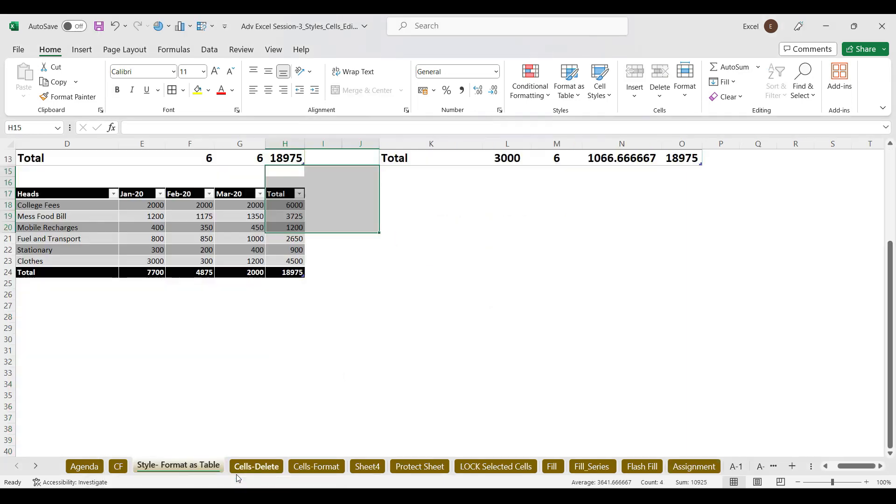
Unhide the Styles-Cell Styles and Cells-Insert sheets
right_click(206, 465)
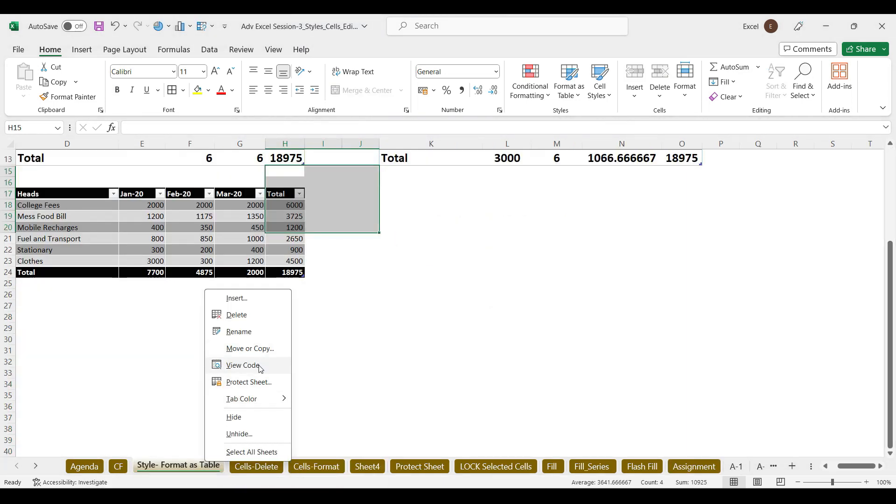
click(252, 439)
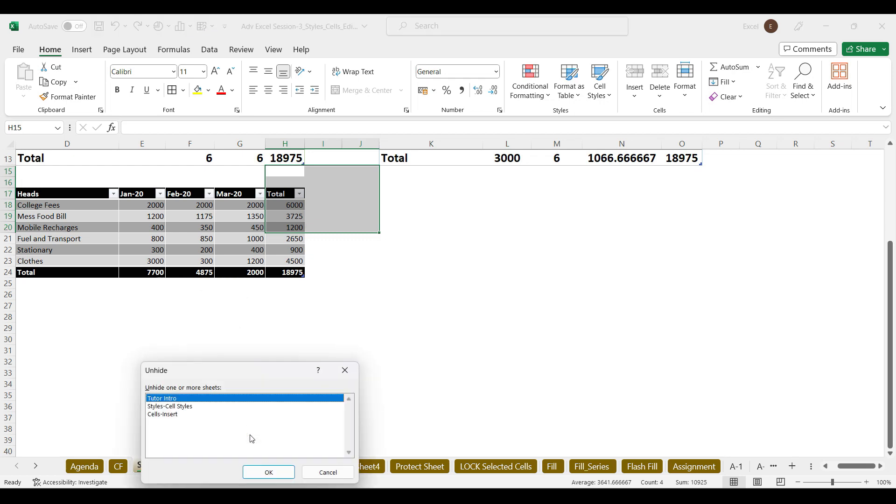
click(187, 409)
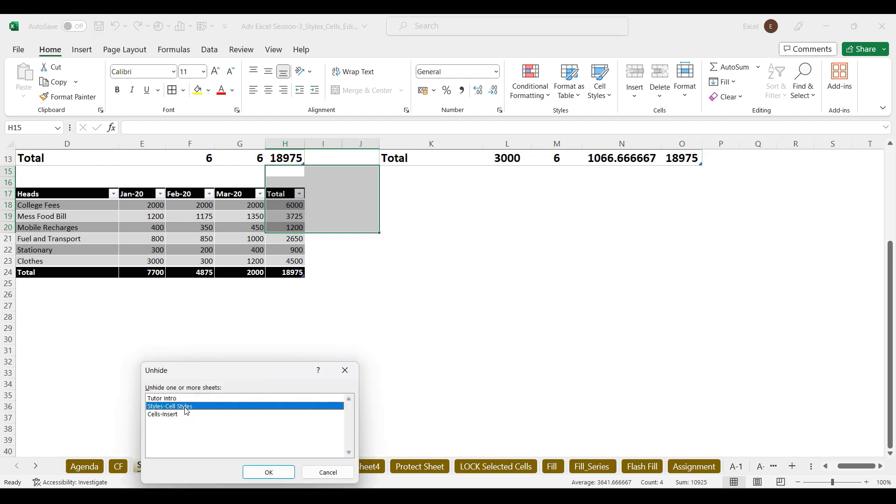
click(271, 472)
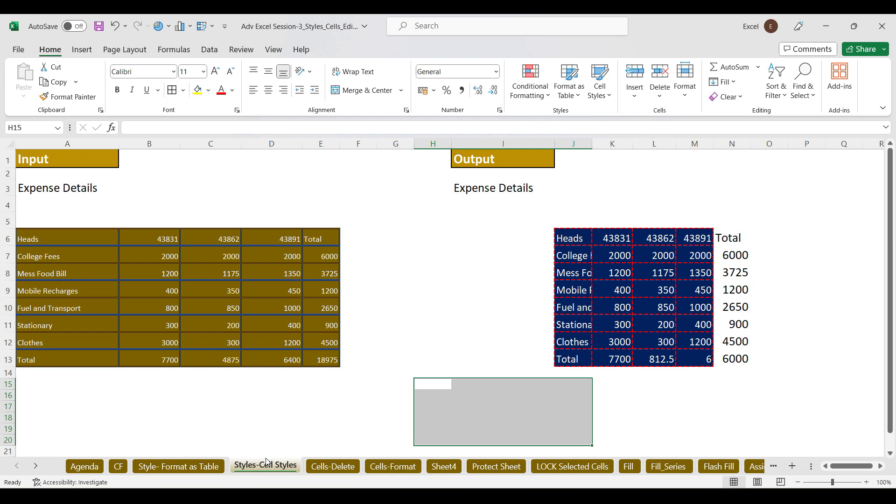
right_click(267, 462)
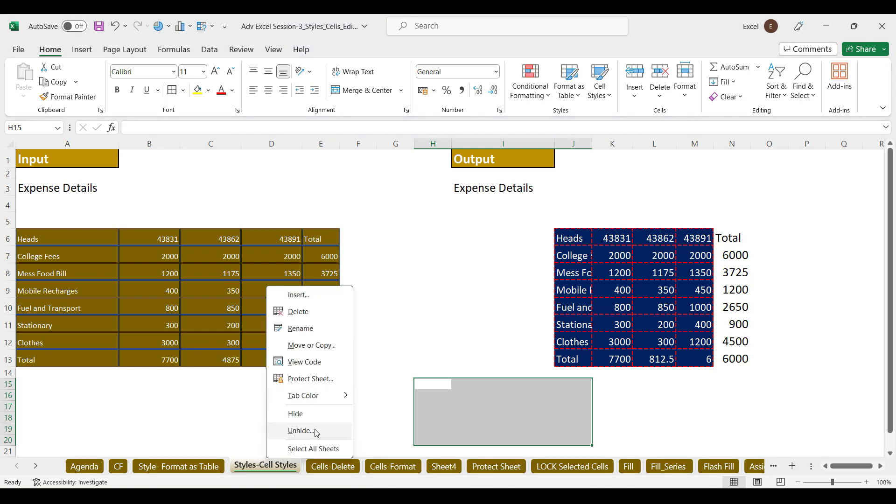
click(301, 431)
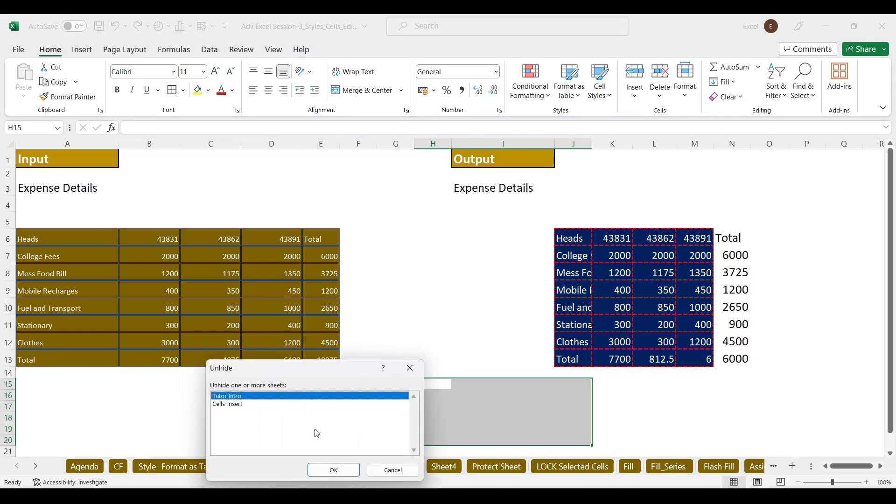
click(233, 404)
click(344, 471)
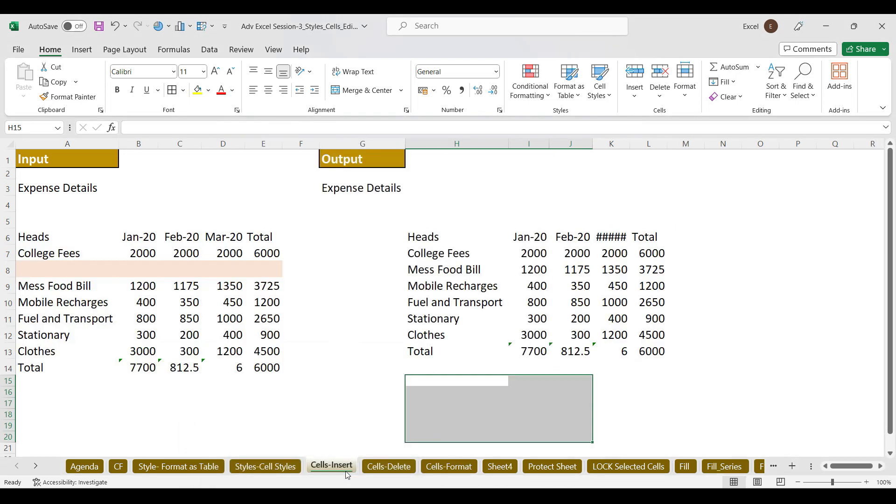
Group sheets Agenda through Fill_Series, set their tab colour to Red, then view Flash Fill
click(685, 80)
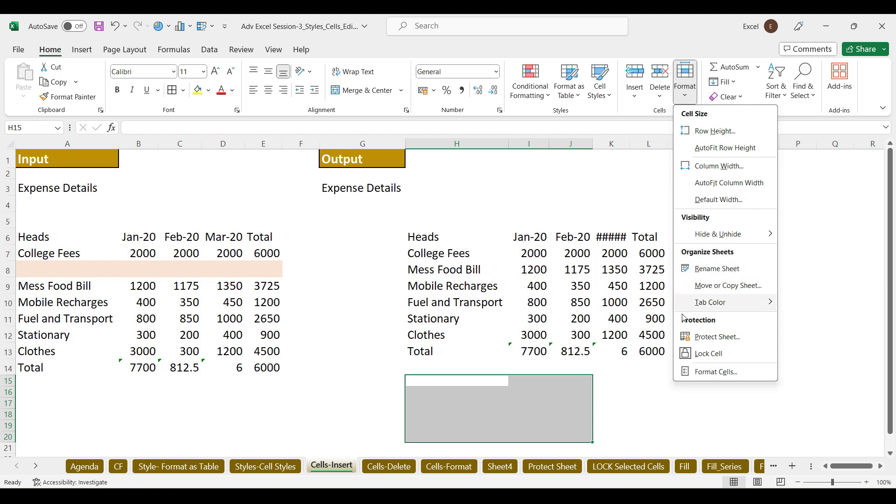
mouse_move(738, 304)
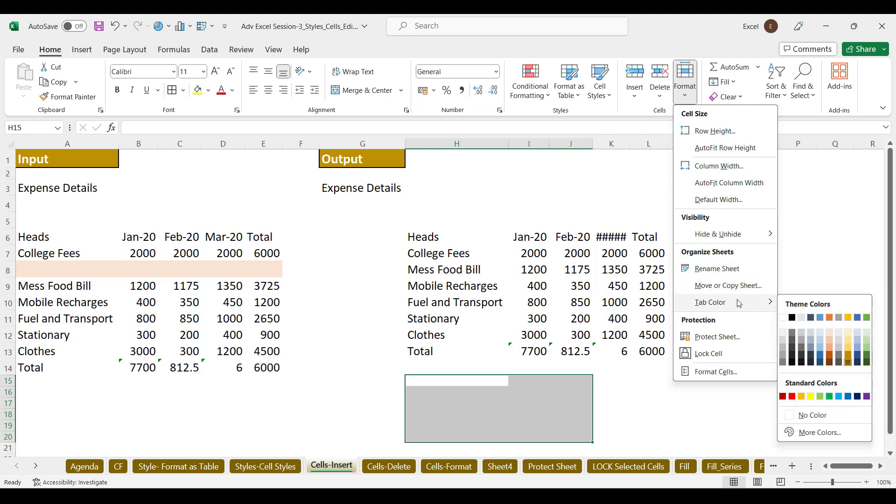
click(138, 439)
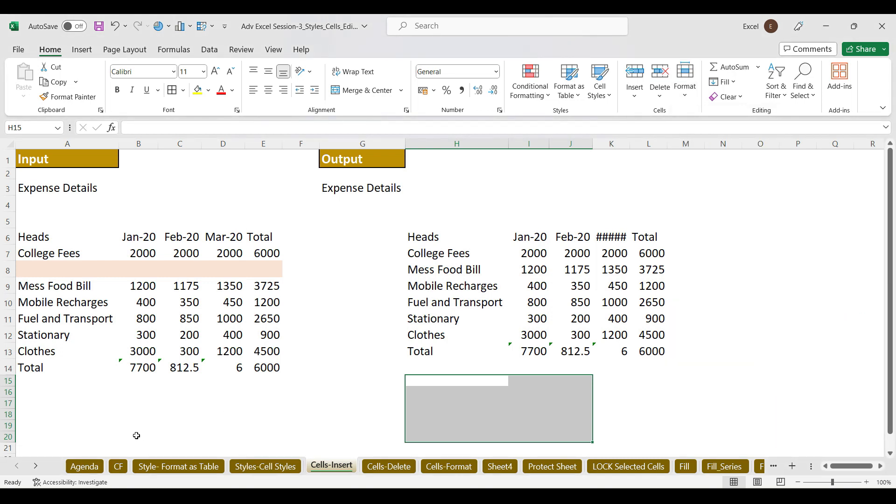
click(87, 466)
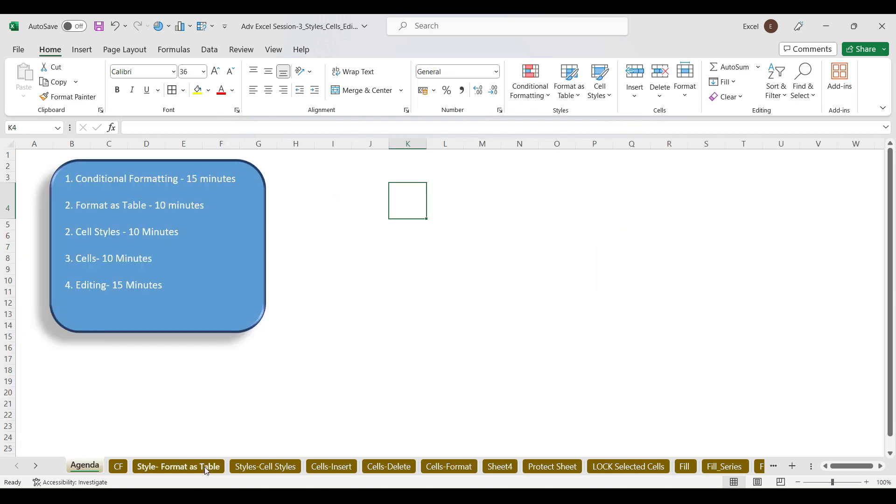
shift+click(716, 468)
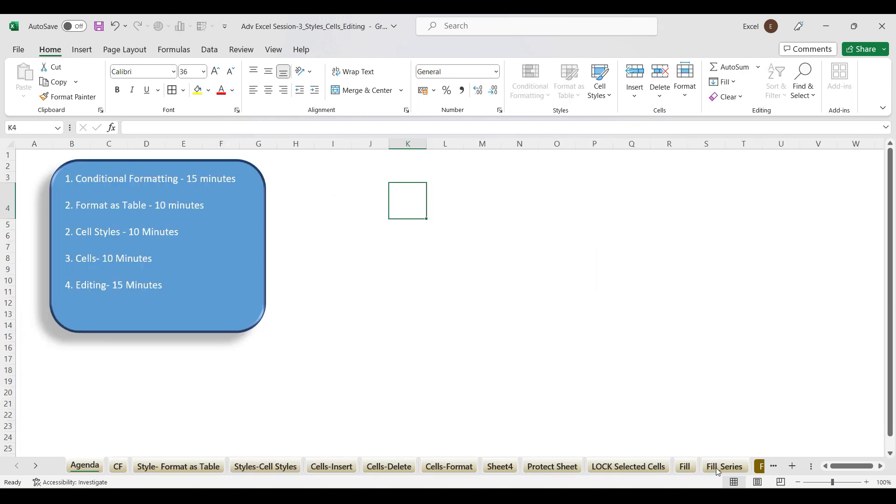
right_click(397, 469)
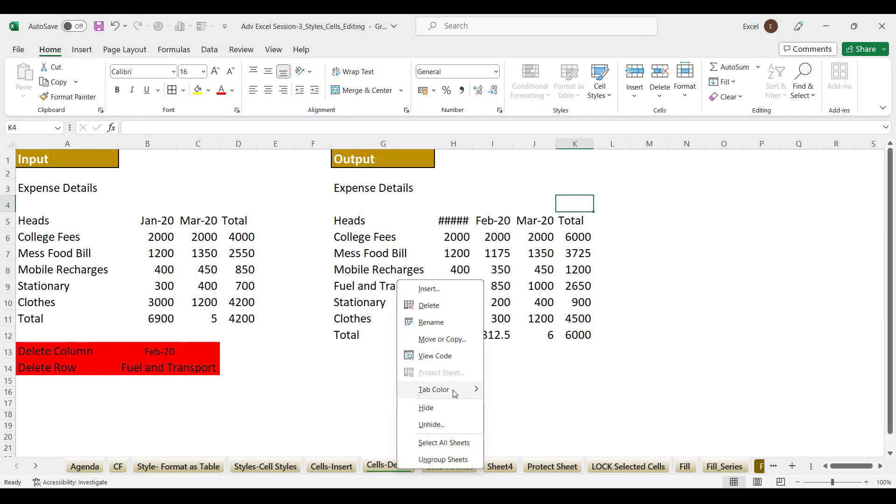
mouse_move(455, 390)
click(489, 441)
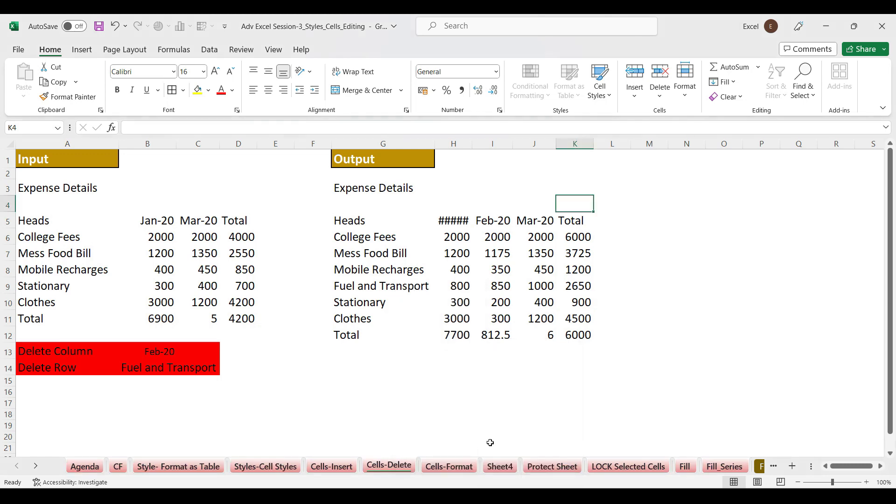
click(760, 466)
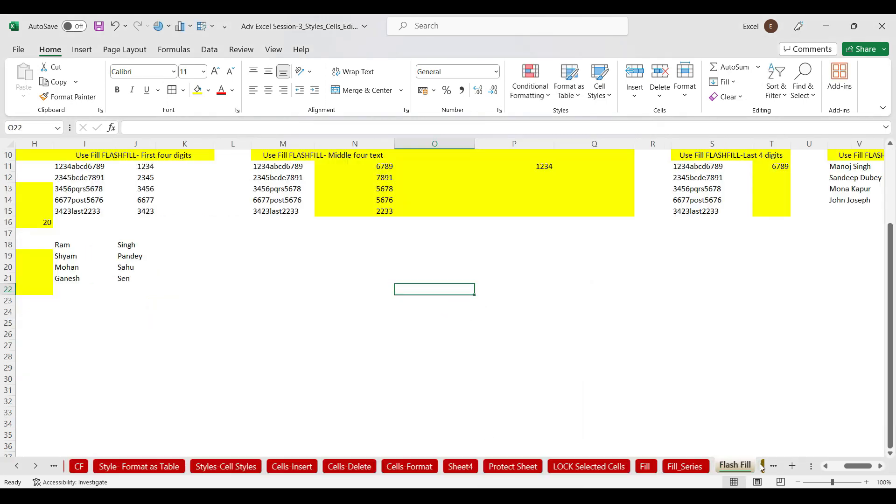
Reposition the Style- Format as Table sheet tab directly after Styles-Cell Styles
click(16, 469)
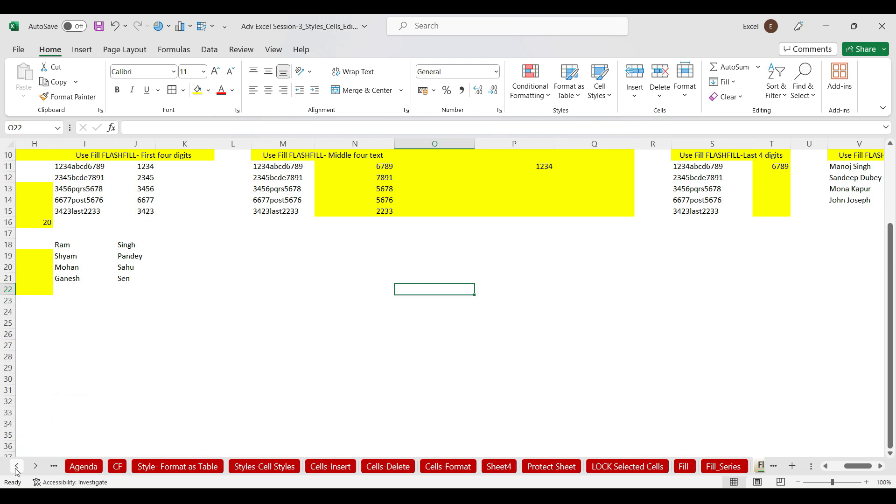
click(163, 467)
right_click(162, 464)
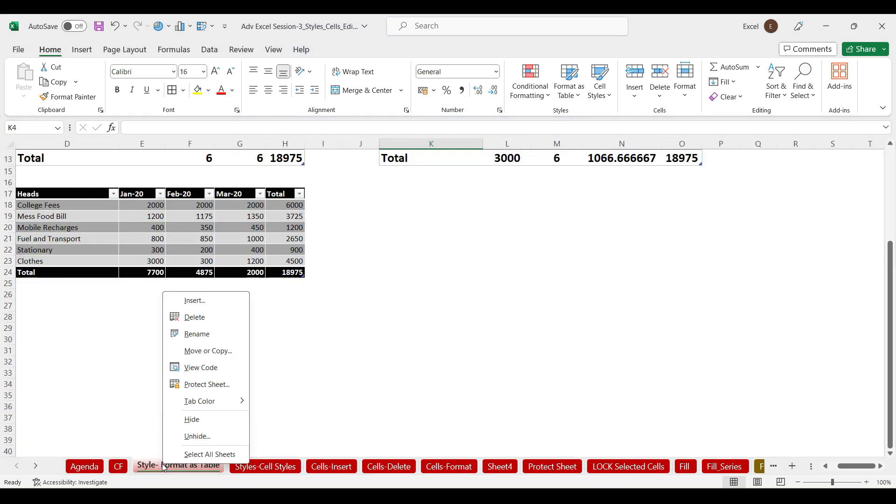
key(Escape)
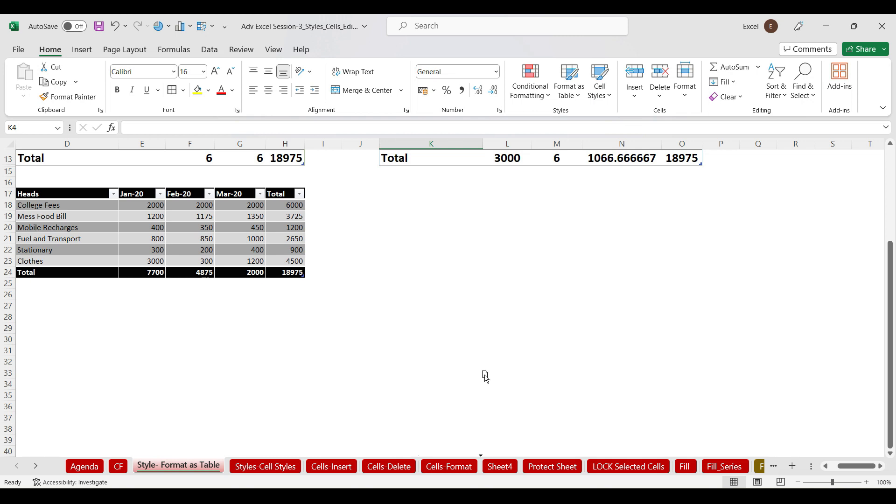
drag(570, 417, 527, 442)
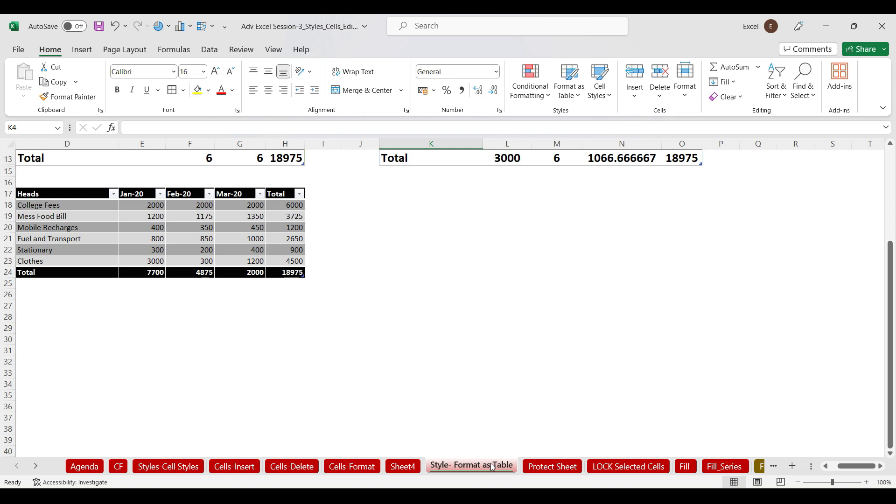
drag(492, 467, 232, 429)
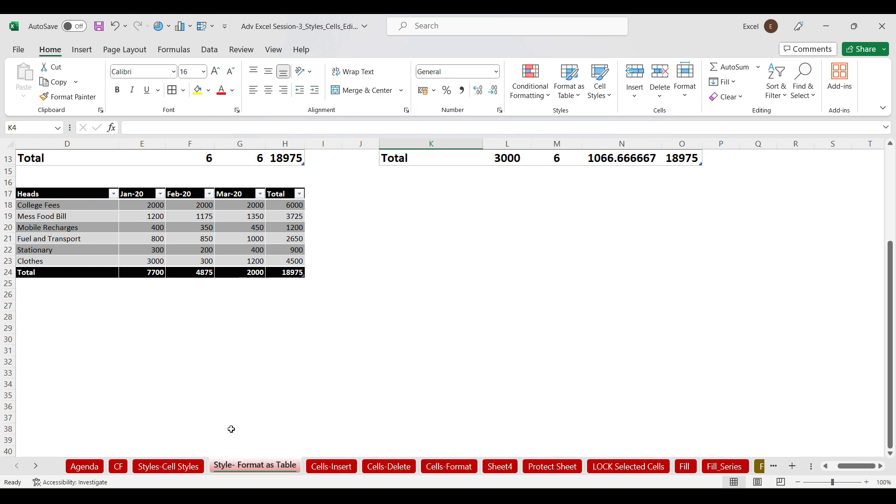
drag(260, 466, 289, 423)
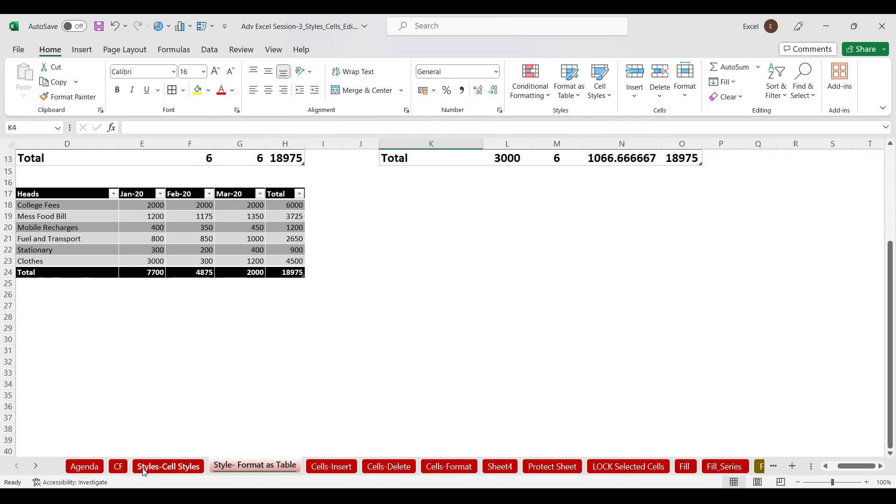
Create a copy of the CF sheet named CF (2) next to the original
click(118, 467)
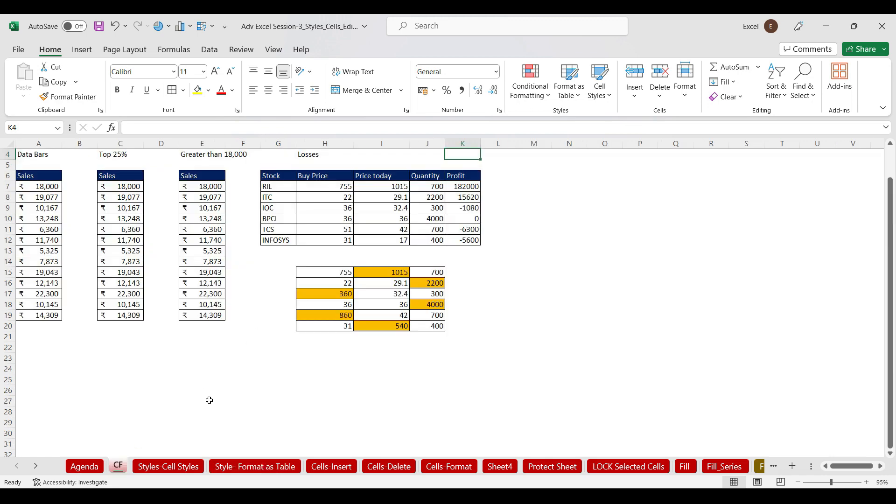
mouse_move(120, 470)
mouse_down()
mouse_move(184, 357)
mouse_move(337, 291)
mouse_move(517, 270)
mouse_move(535, 248)
mouse_up()
mouse_move(535, 247)
mouse_down()
mouse_move(290, 386)
mouse_move(154, 434)
mouse_up()
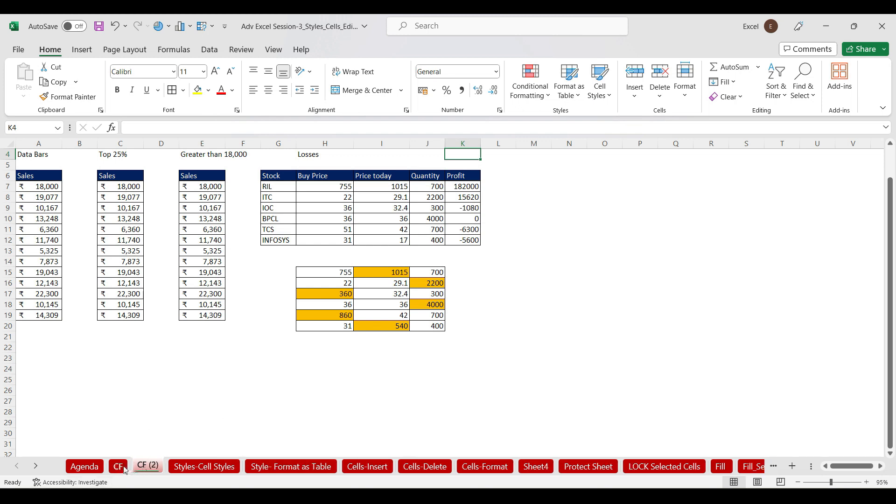
click(124, 468)
click(150, 467)
click(123, 471)
click(143, 469)
Create a second copy, CF (3), then bring the Google Meet window forward
drag(190, 430, 187, 447)
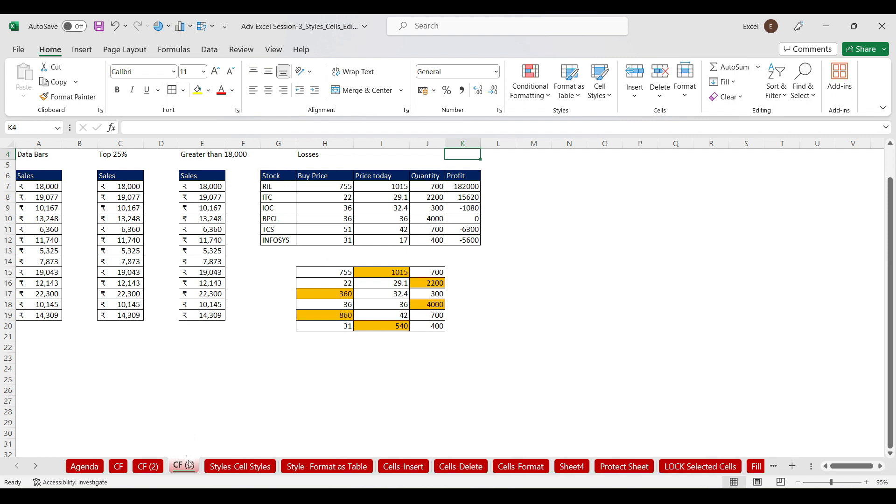
click(117, 467)
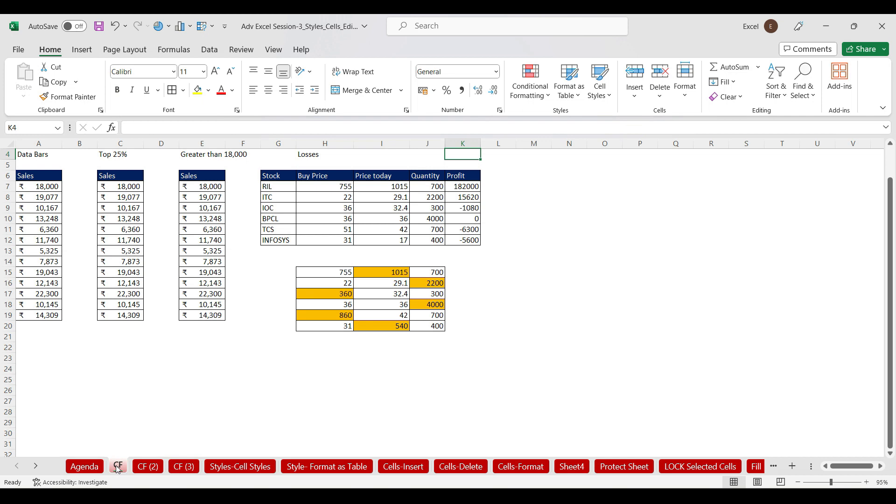
click(141, 467)
click(175, 468)
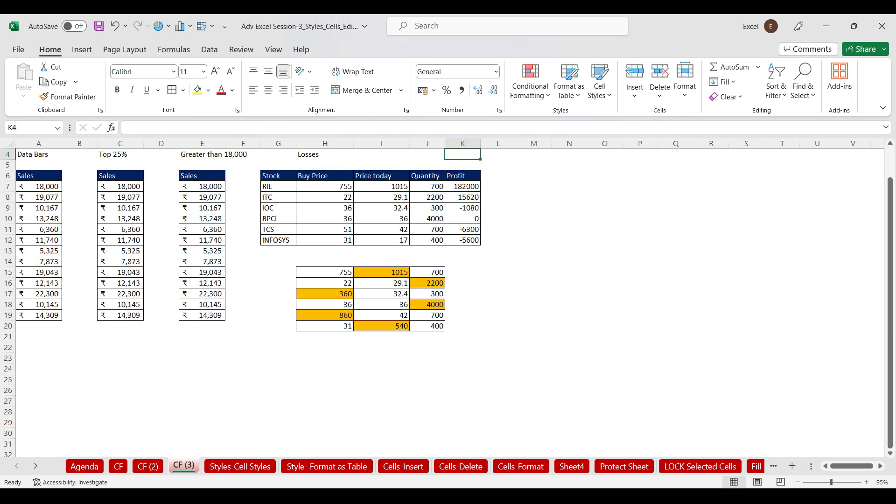
click(488, 496)
click(459, 461)
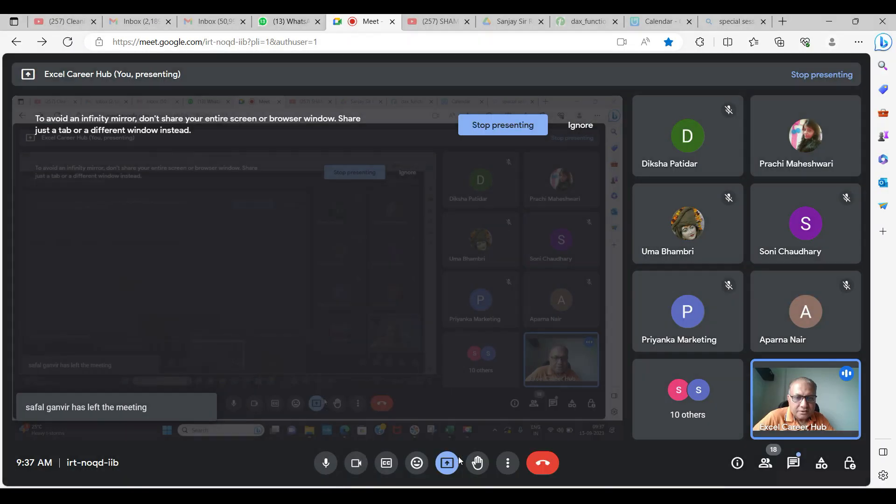
Re-share the entire screen in Meet and minimize Edge to reveal the CF (3) sheet
click(515, 125)
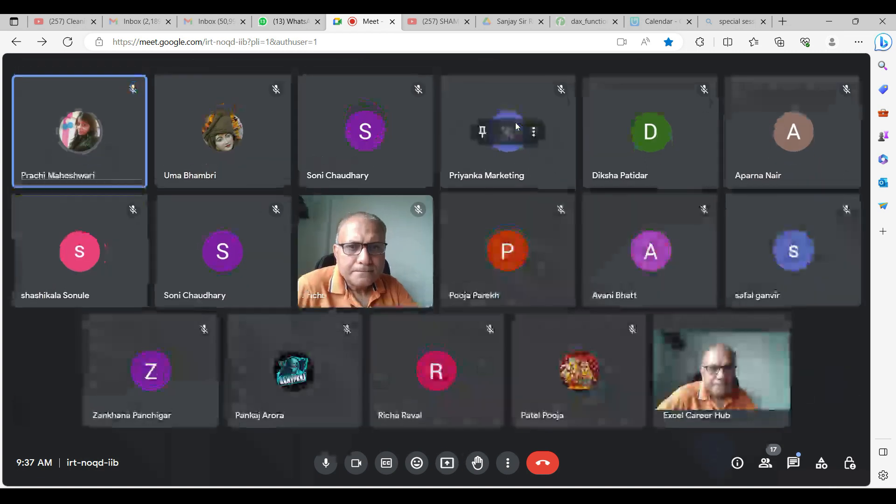
click(445, 464)
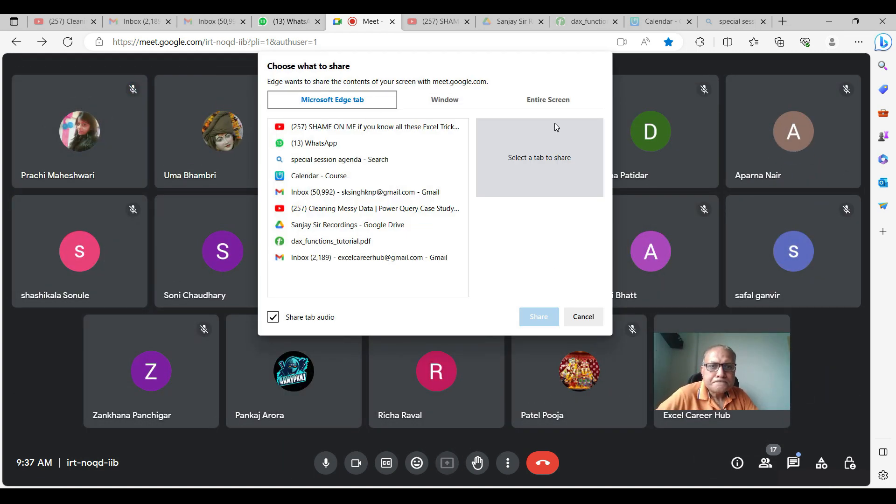
click(537, 100)
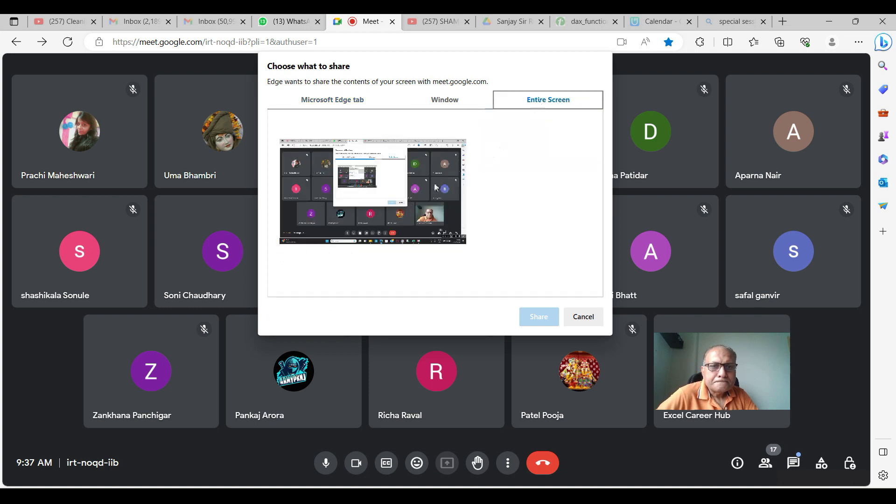
click(537, 316)
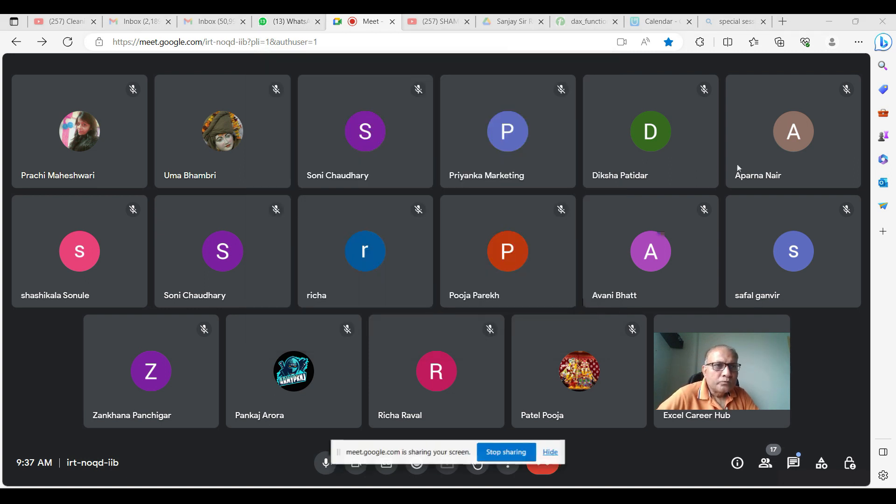
click(828, 23)
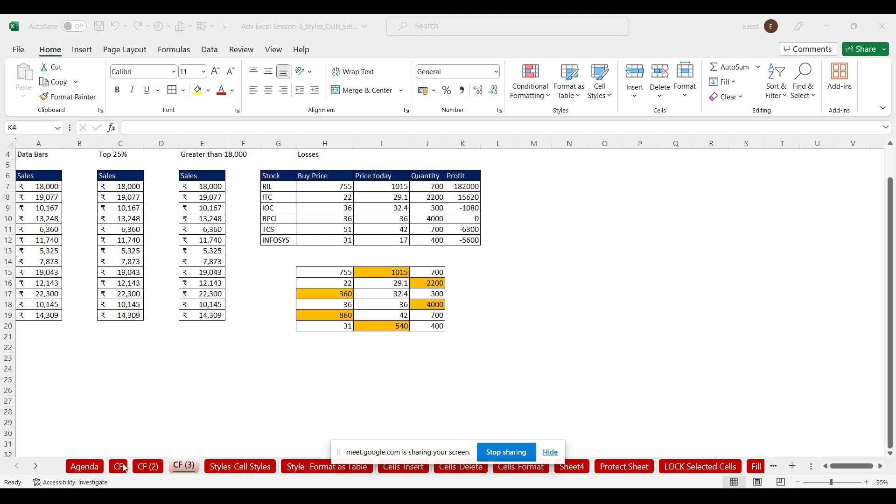
Delete the grouped CF (2) and CF (3) sheets together, then return to the CF sheet
click(158, 465)
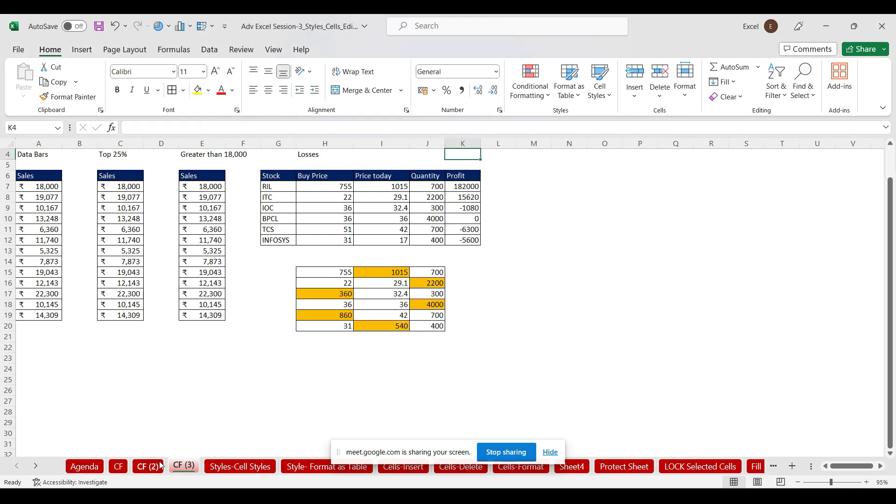
ctrl+click(194, 467)
right_click(195, 467)
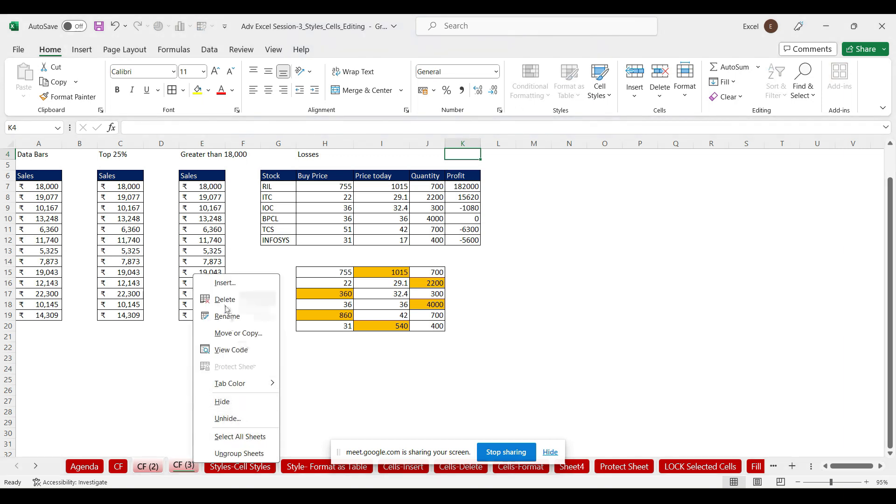
click(224, 301)
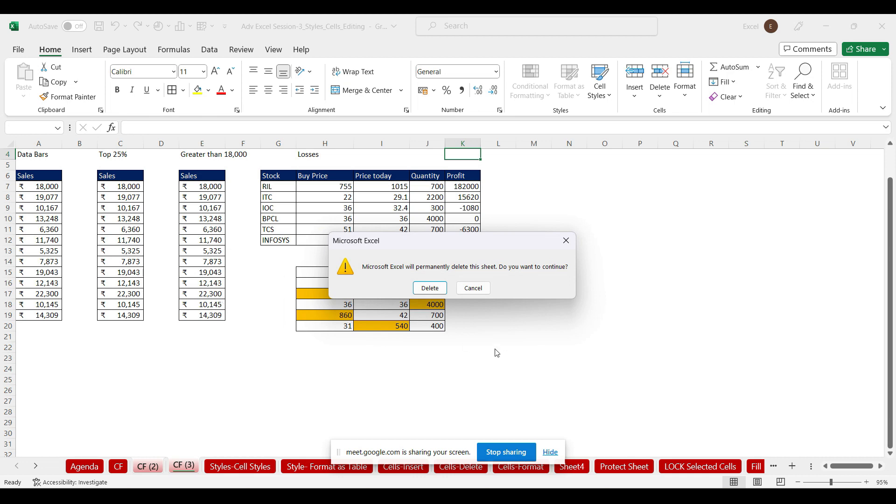
click(429, 288)
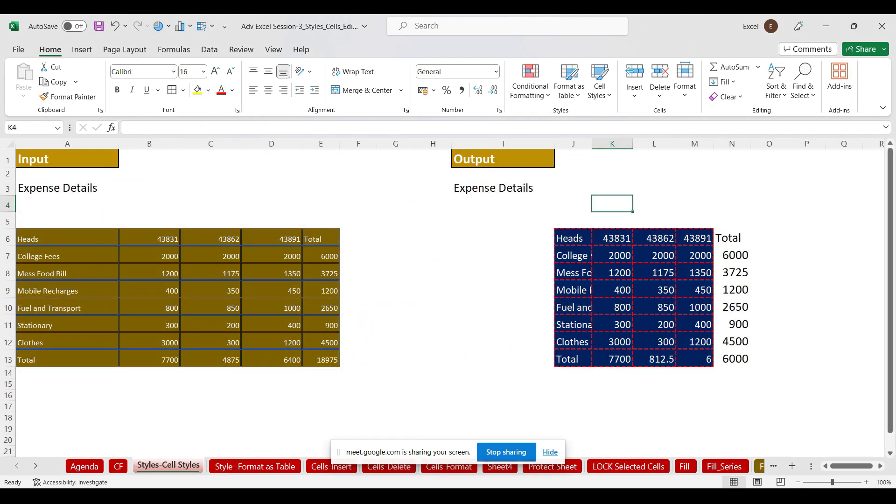
click(118, 466)
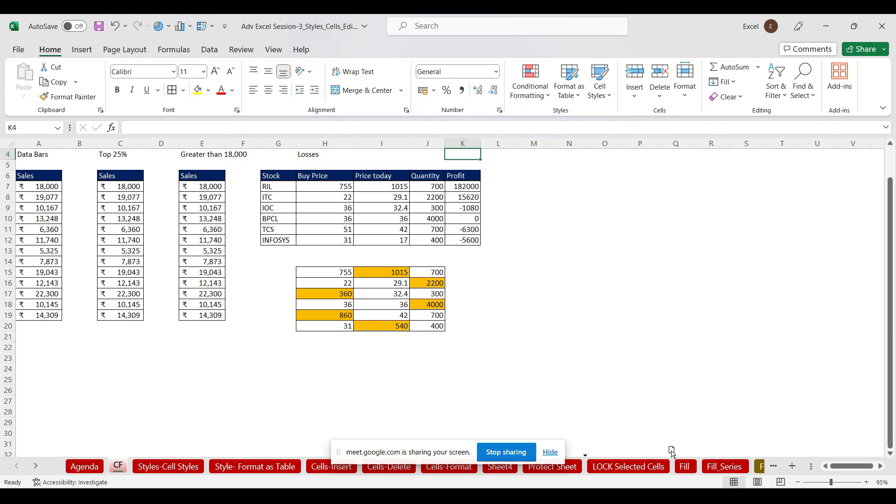
Drag the CF sheet between LOCK Selected Cells and Fill, back after Agenda, then reposition it again
drag(683, 455, 681, 460)
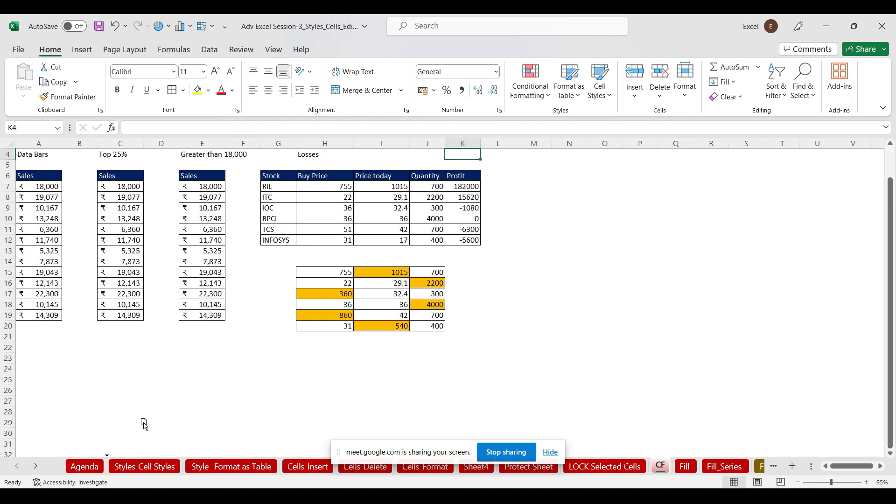
drag(144, 424, 143, 423)
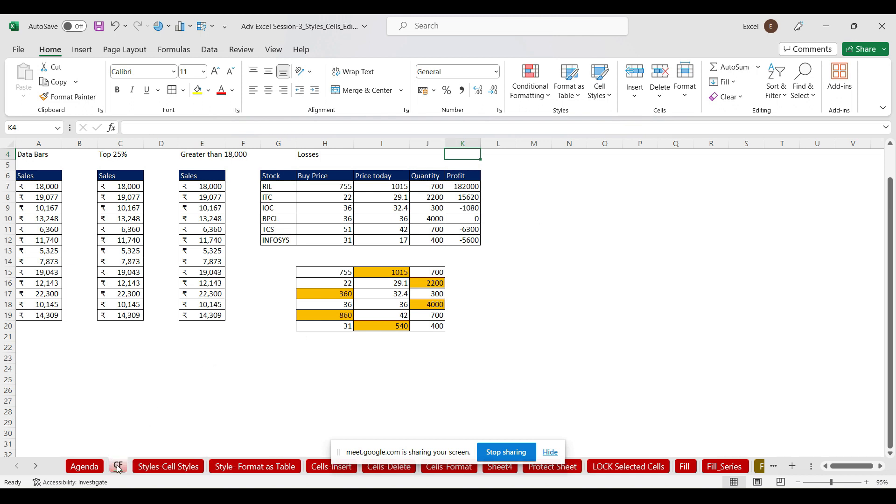
drag(118, 468, 254, 356)
drag(255, 356, 212, 455)
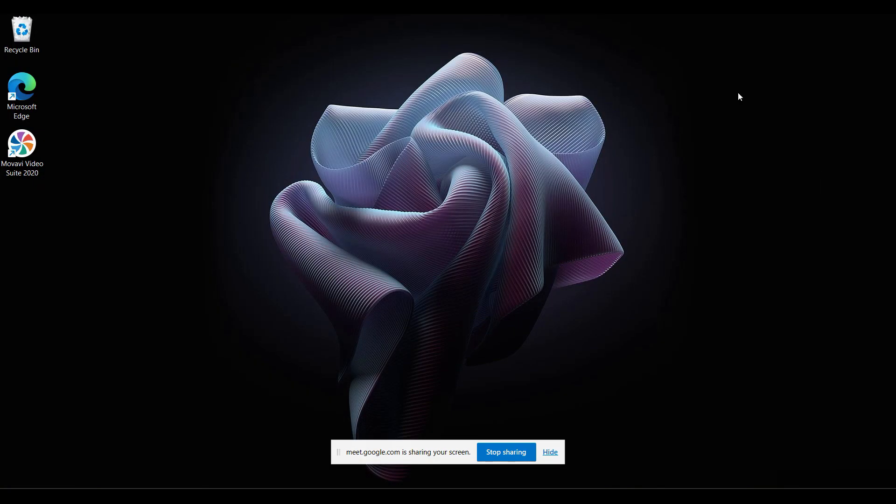
Restore the Adv Excel Session-3 workbook from the taskbar and open its CF sheet
mouse_move(644, 496)
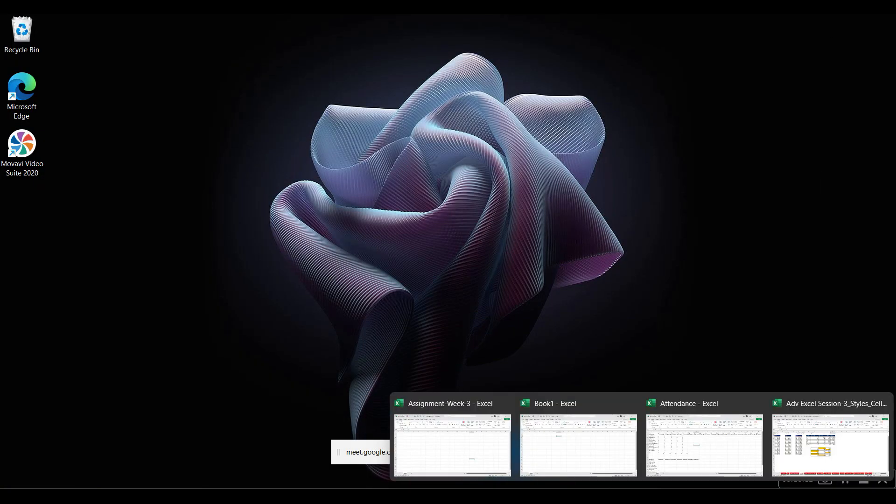
click(826, 449)
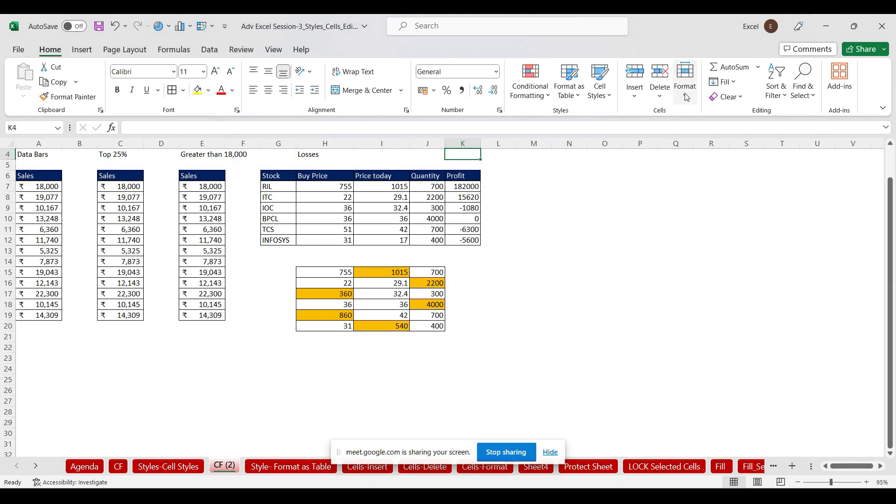
click(685, 97)
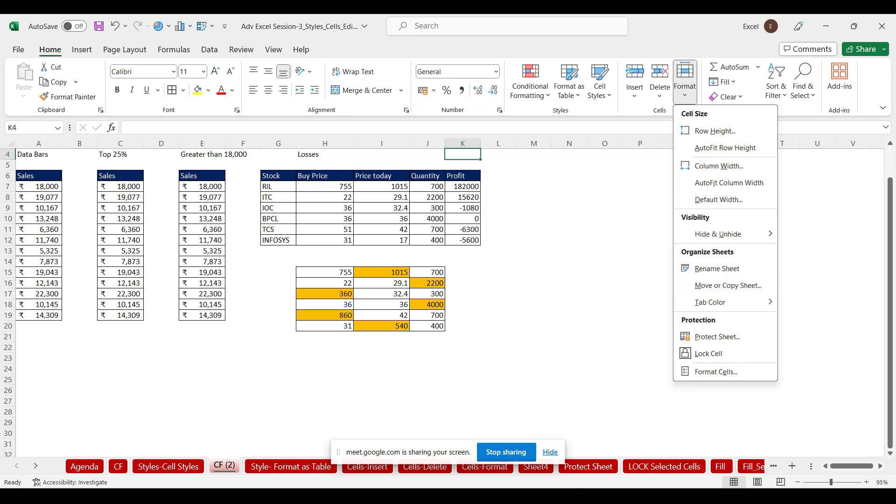
mouse_move(663, 495)
click(126, 466)
click(126, 466)
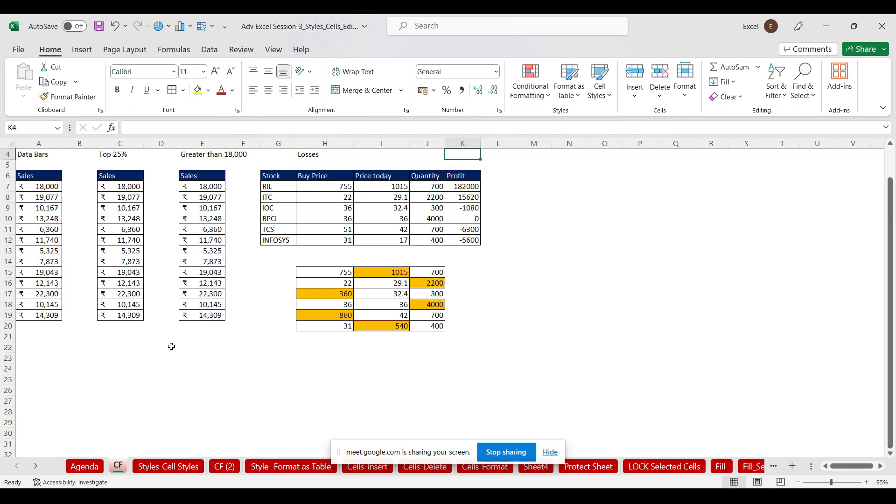
Copy the CF sheet into Book1 using Move or Copy with Create a copy ticked
right_click(119, 465)
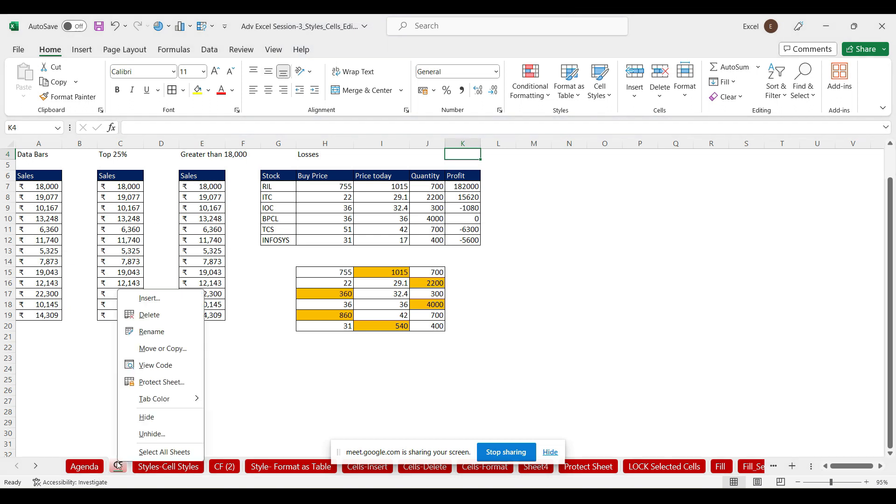
click(161, 349)
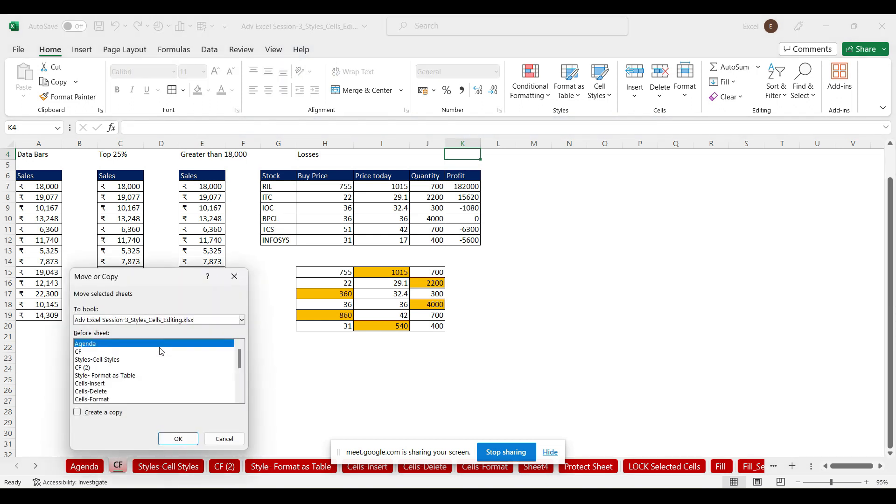
drag(159, 275, 578, 55)
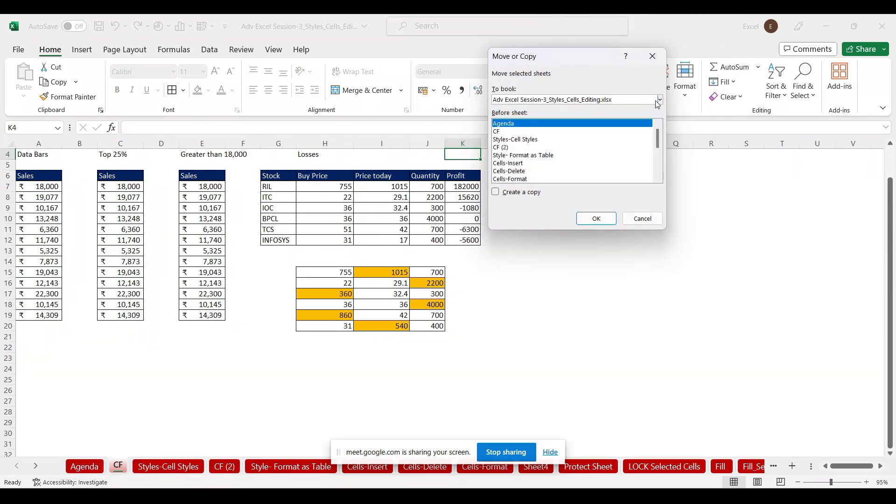
click(660, 100)
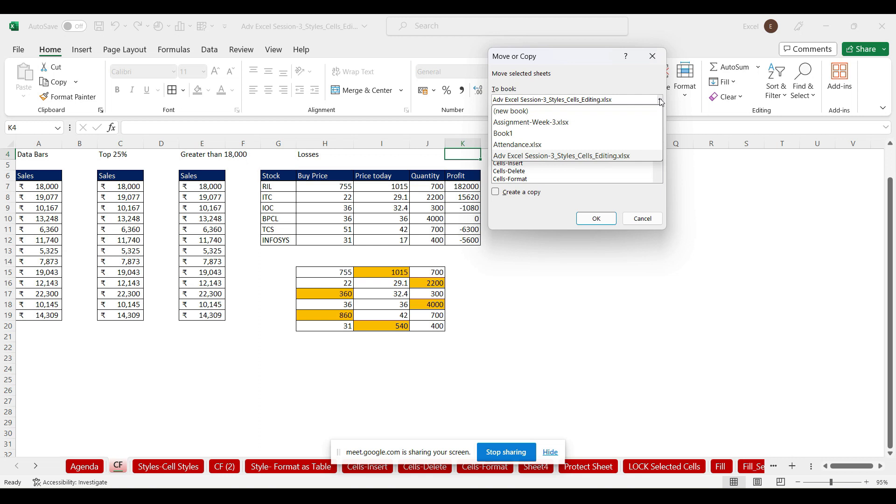
click(521, 134)
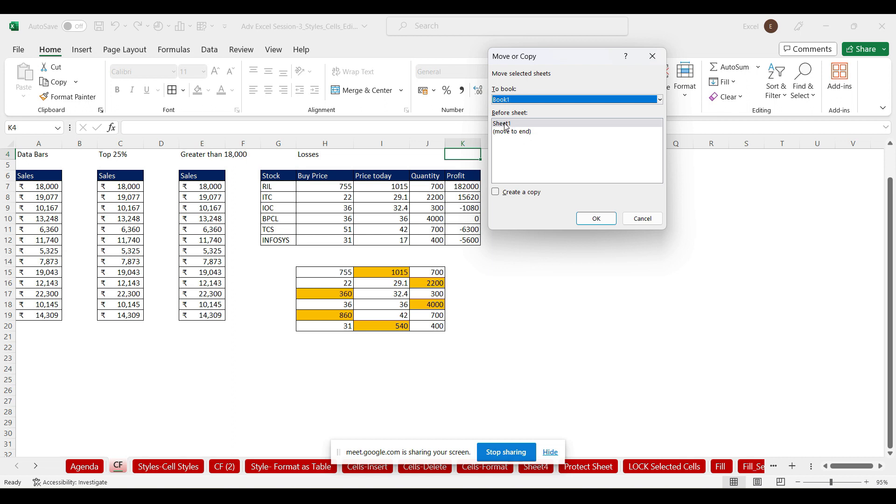
click(496, 193)
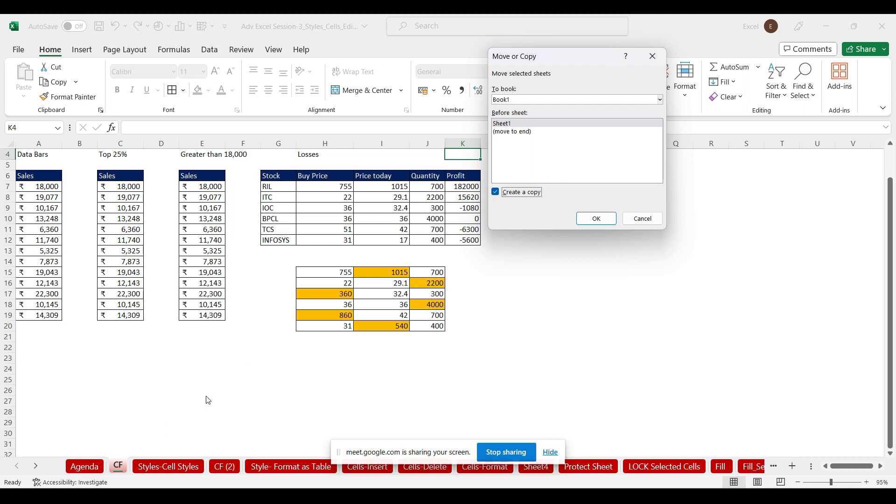
click(594, 218)
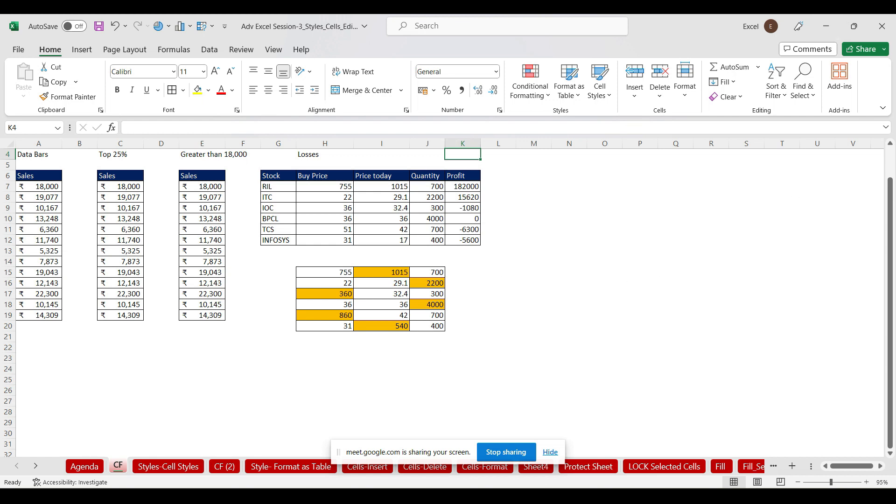
Check the copied CF sheet and empty Sheet1 in Book1, then minimize Book1
mouse_move(641, 497)
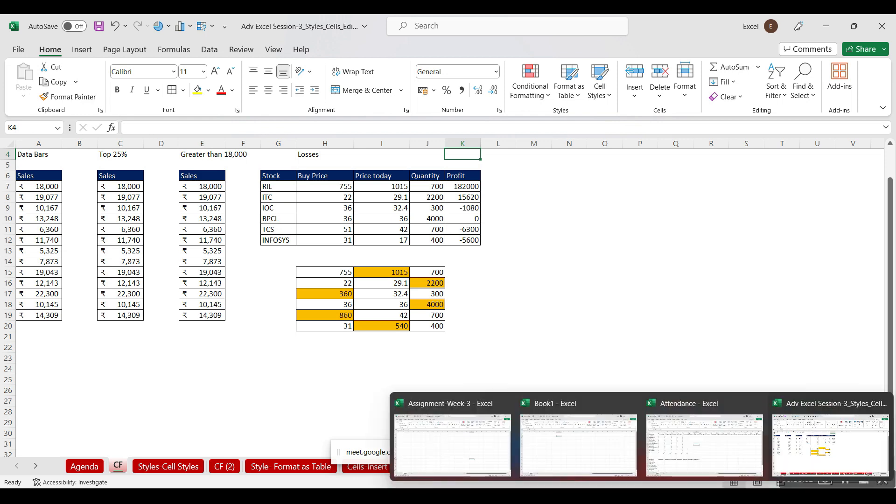
click(607, 469)
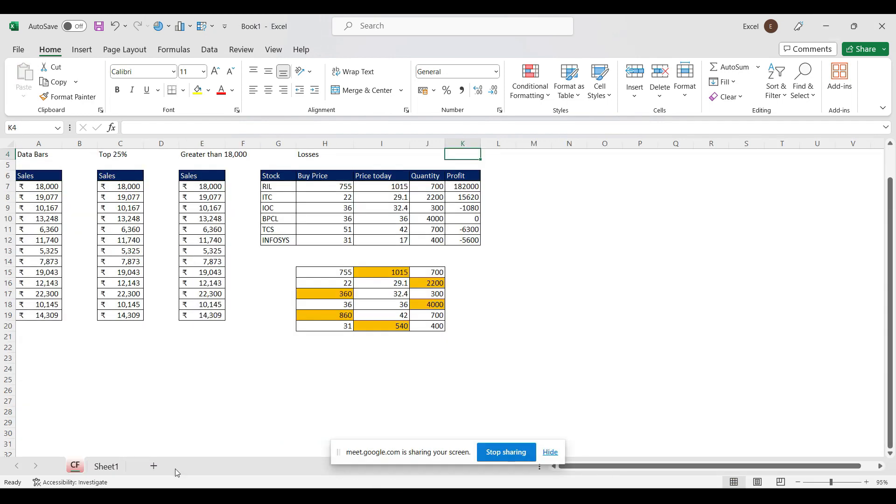
click(115, 465)
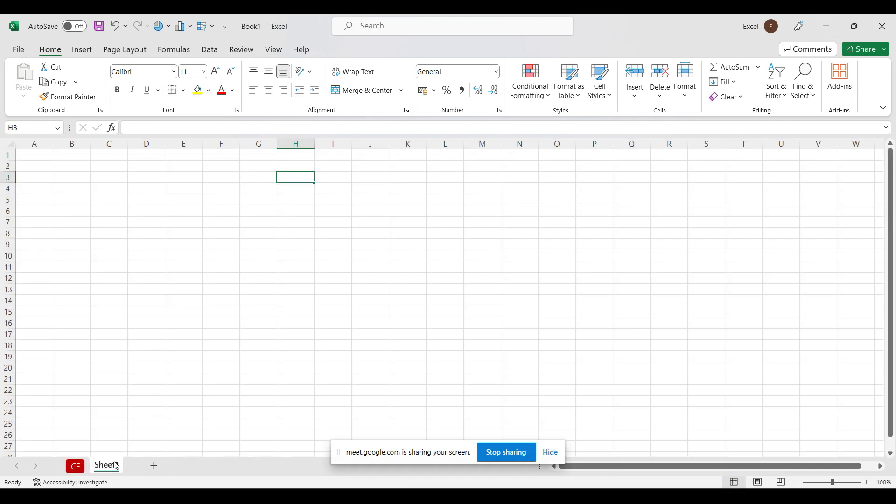
click(87, 466)
click(102, 466)
click(79, 468)
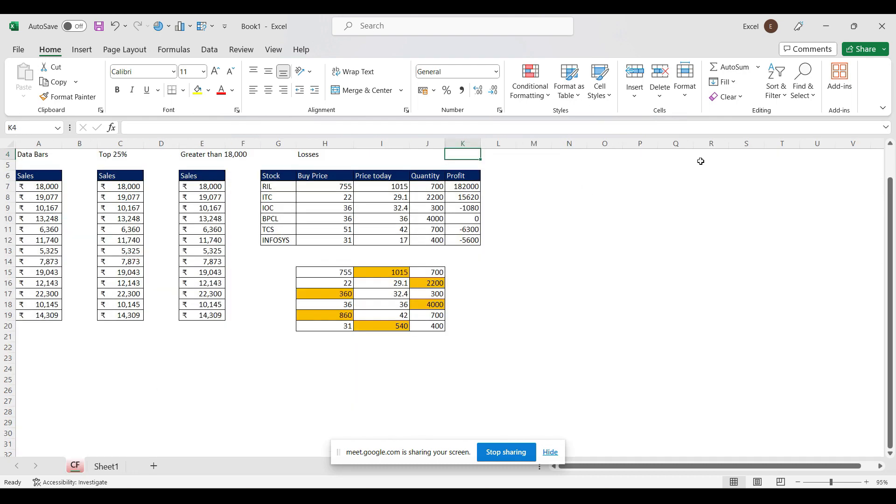
click(829, 25)
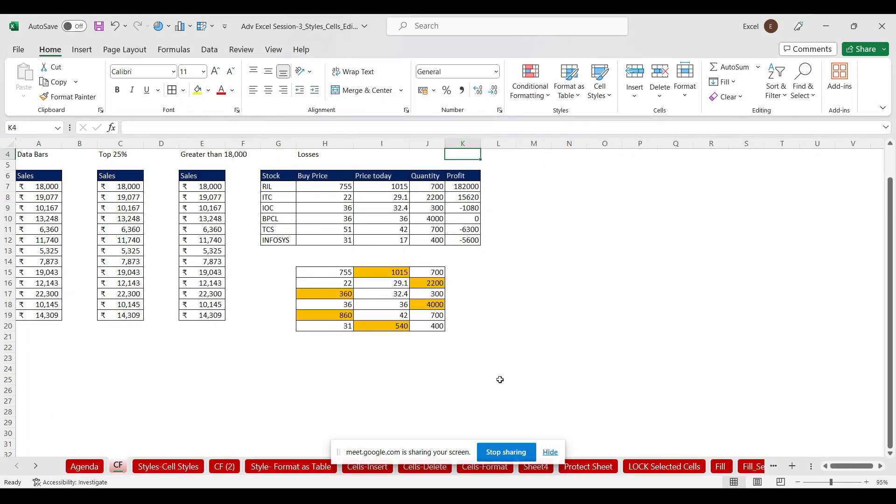
Delete the CF (2) sheet permanently
click(229, 467)
right_click(230, 468)
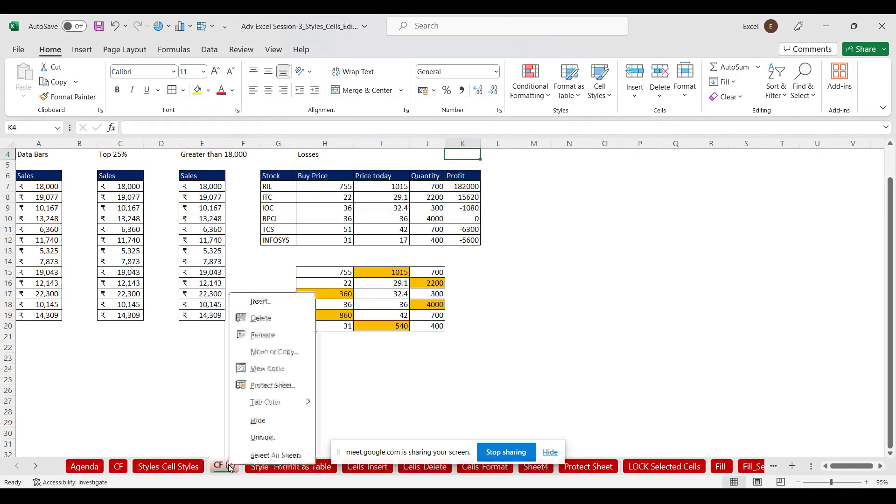
click(264, 319)
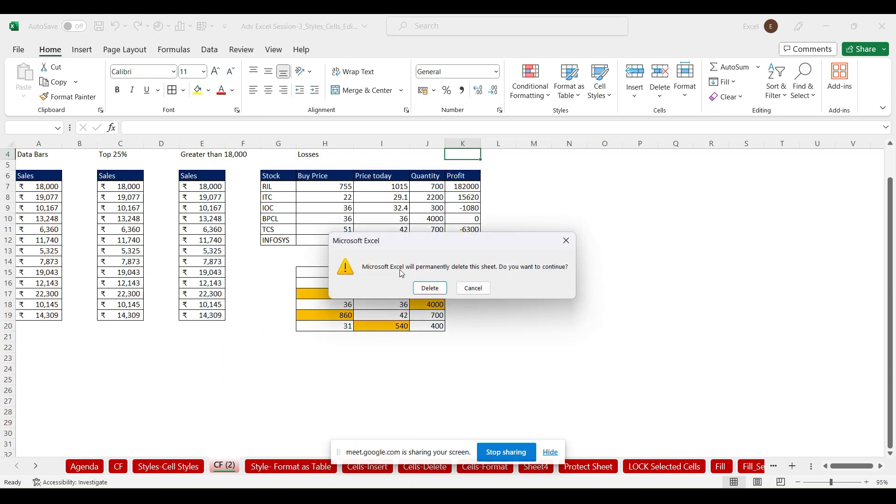
click(430, 288)
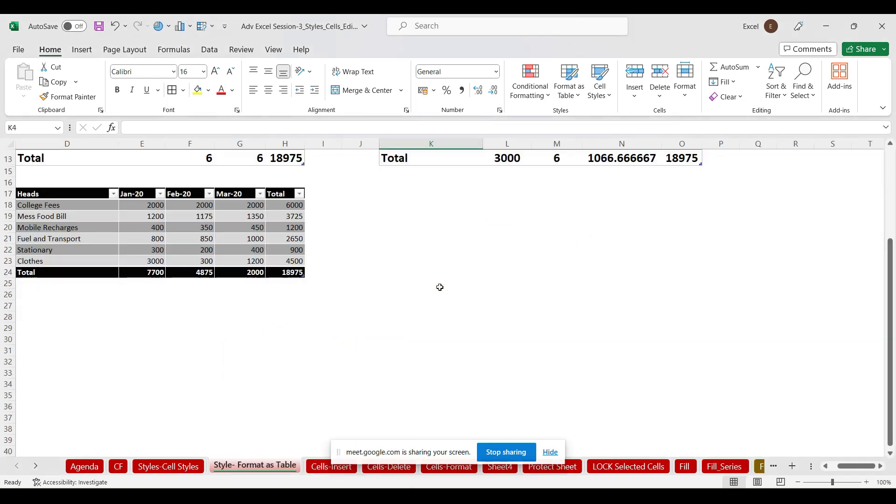
Close the Home Format menu and switch to the CF sheet
click(685, 82)
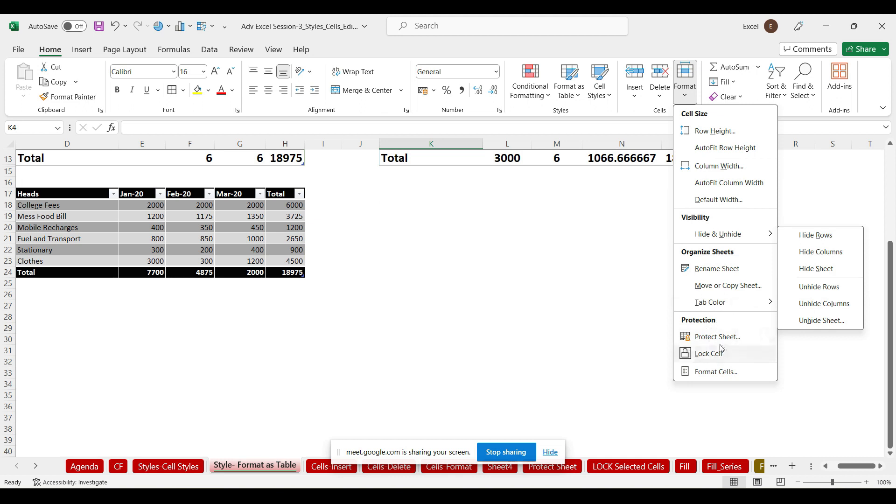
click(503, 289)
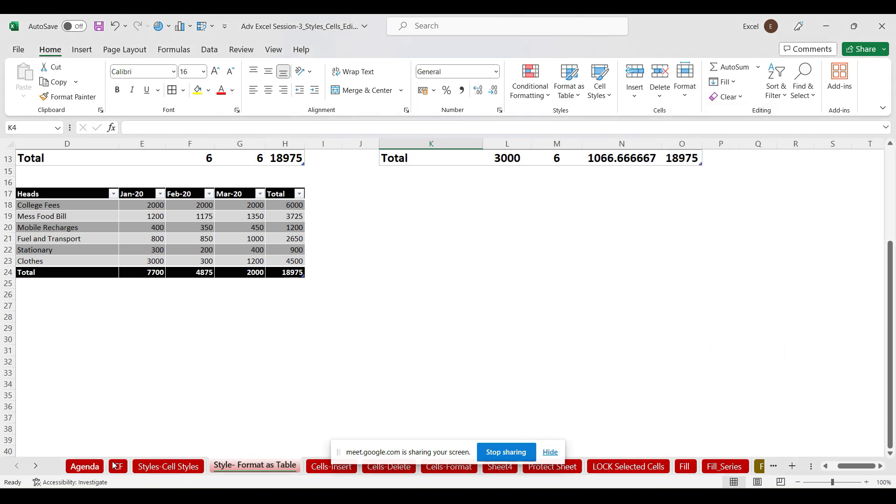
click(119, 467)
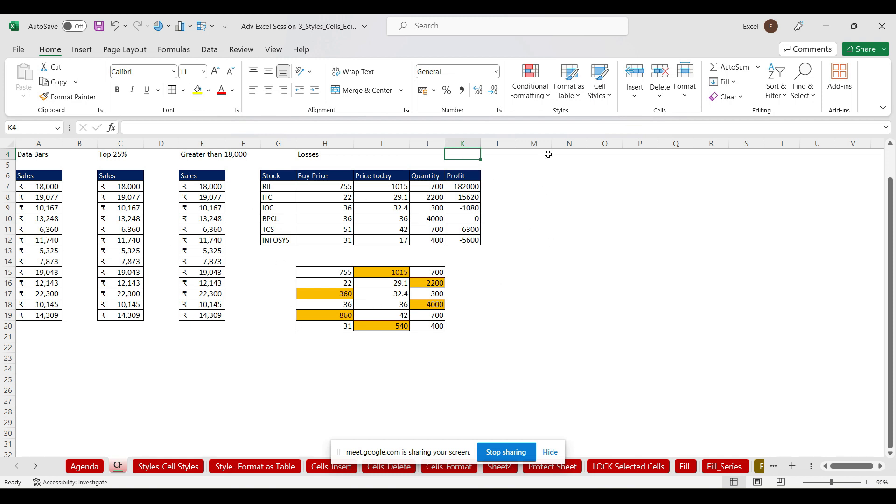
Protect the CF sheet with a password and confirm editing L8 is refused
click(684, 91)
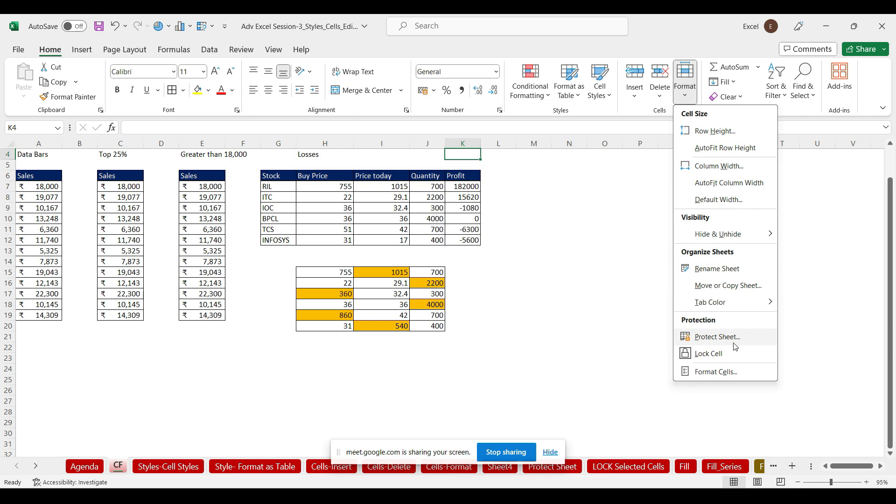
click(717, 337)
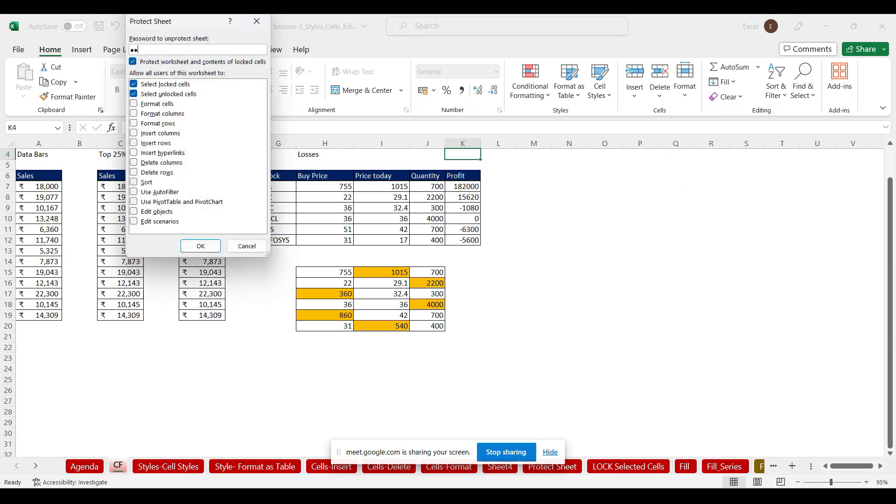
click(201, 247)
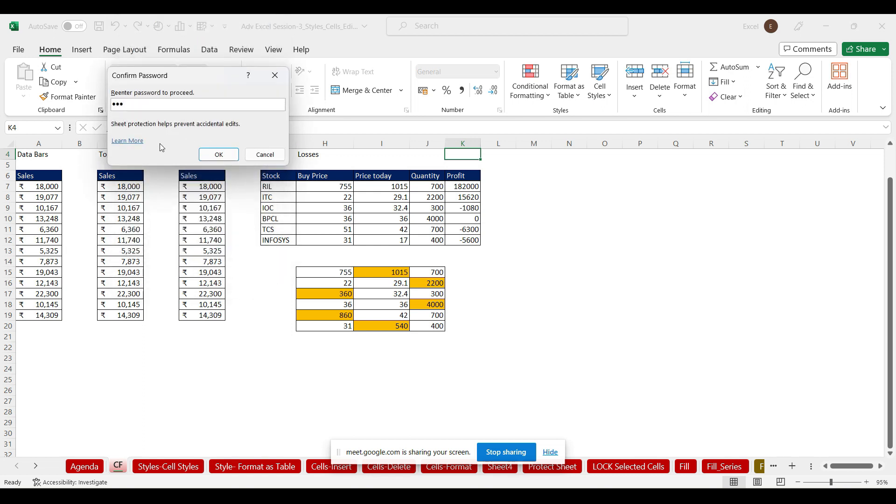
click(227, 154)
double_click(514, 199)
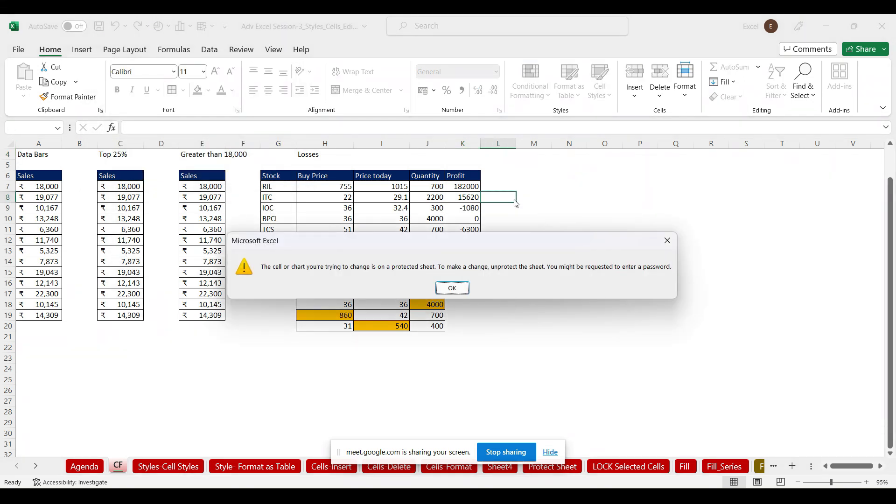
click(460, 289)
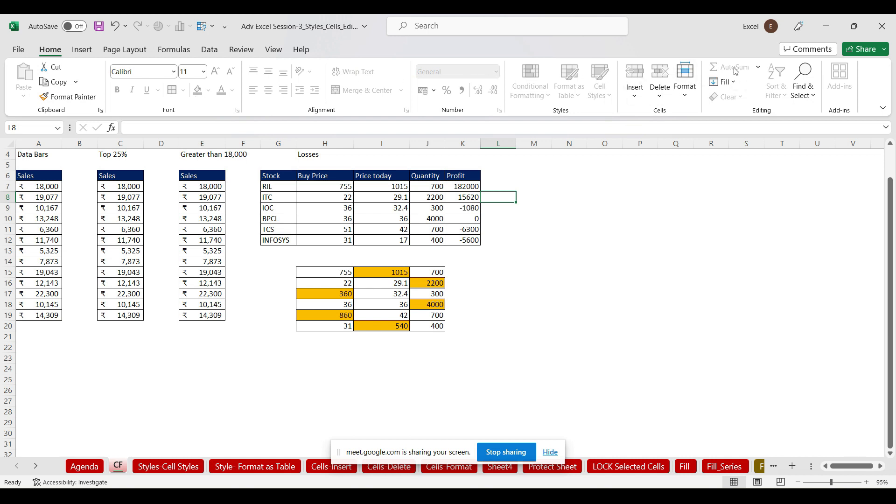
Unprotect the CF sheet by entering its password
click(688, 97)
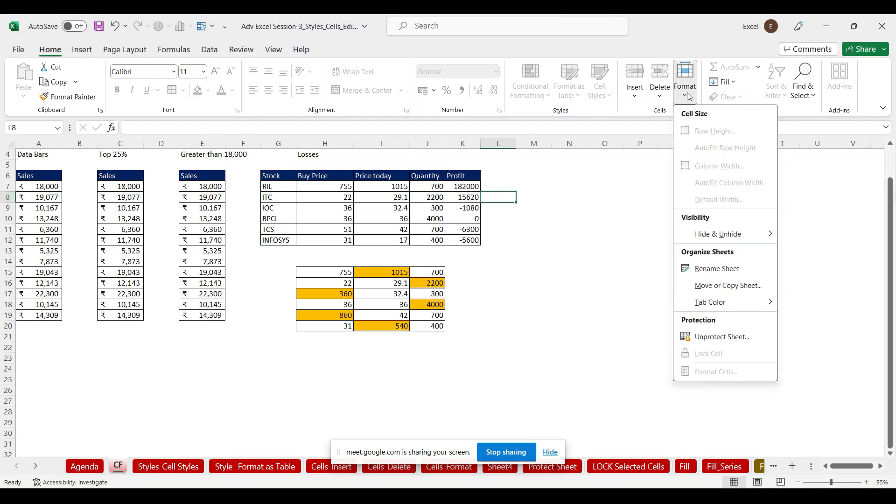
click(719, 337)
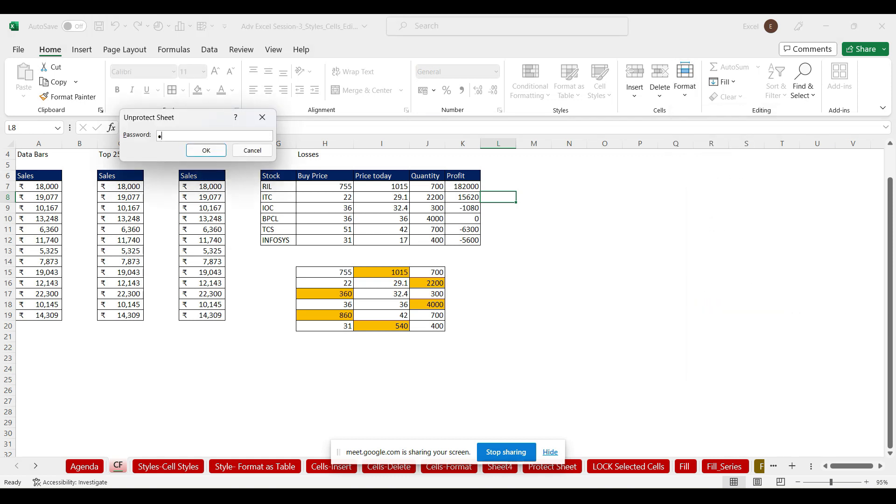
key(Return)
Type and erase test text 'hjjkk' in P9, then create a new blank workbook
click(637, 211)
text(hjjkkkl)
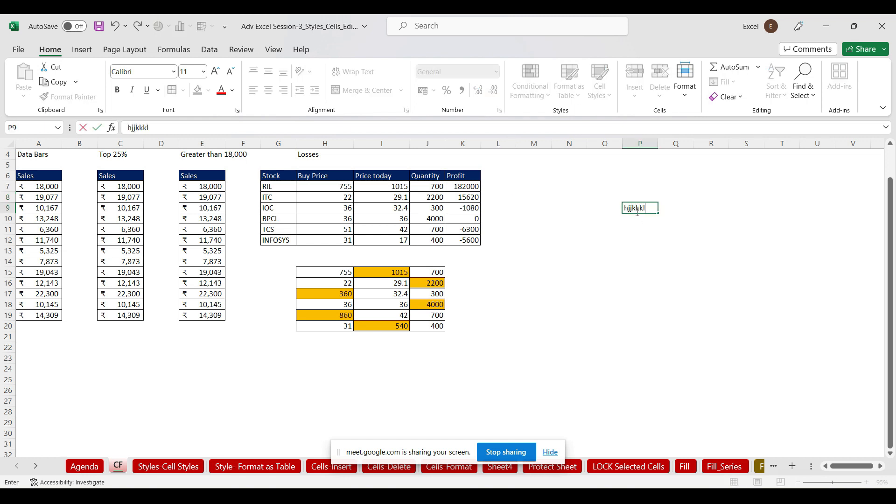
key(BackSpace)
key(BackSpace)
key(BackSpace)
key(BackSpace)
key(BackSpace)
key(BackSpace)
click(669, 242)
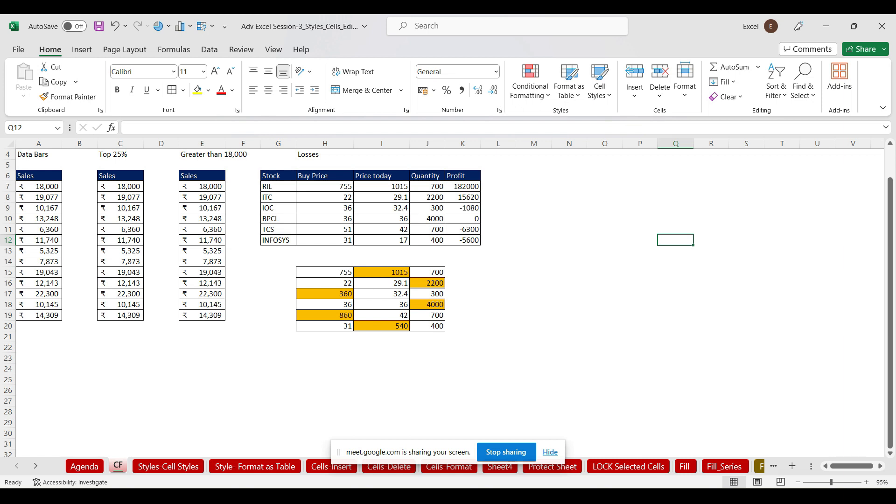
key(ctrl+n)
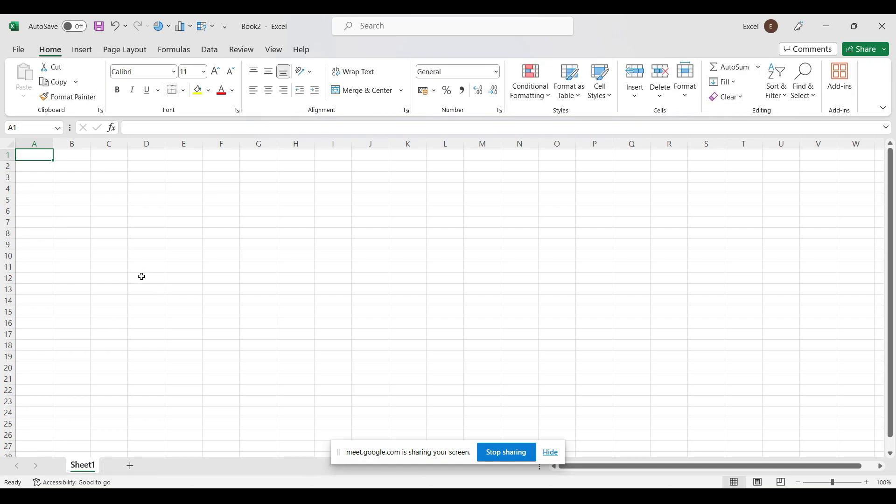
Fill A1:F1 and A2:A14 with yellow
drag(84, 154, 231, 154)
click(200, 98)
click(37, 166)
drag(36, 167, 31, 304)
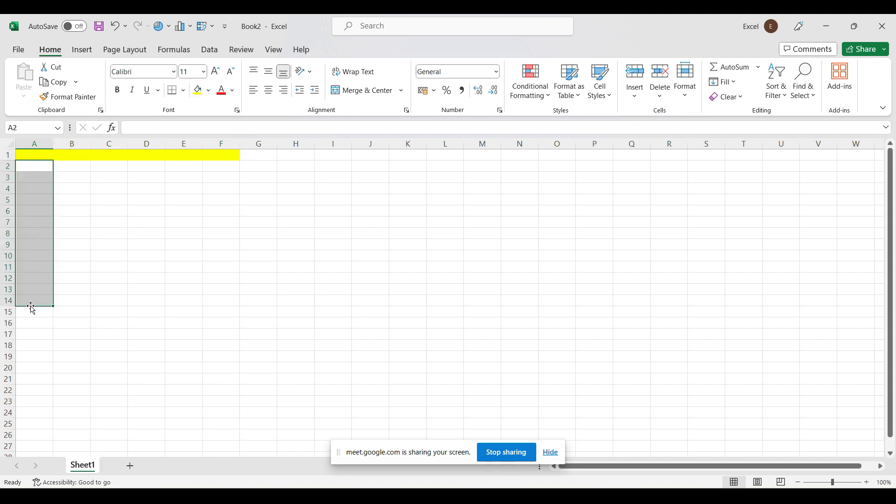
click(199, 98)
Fill B2:F14 with dark green from the Fill Color palette
drag(72, 168, 213, 298)
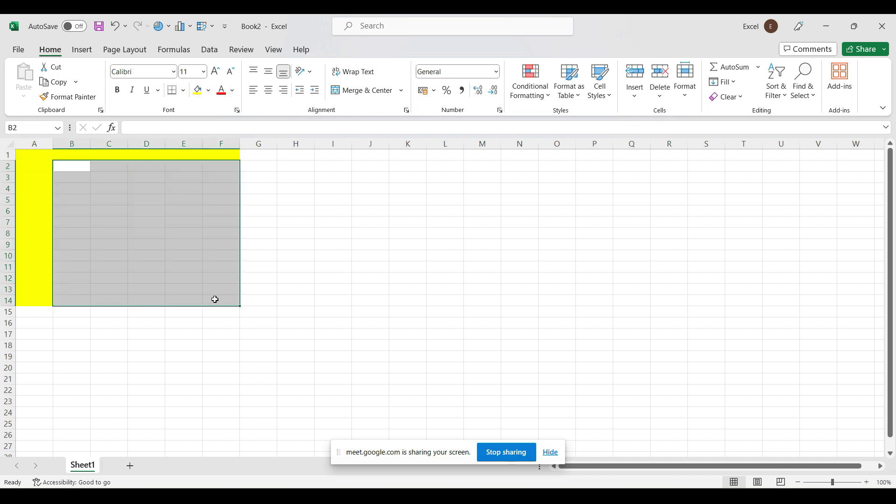
click(209, 91)
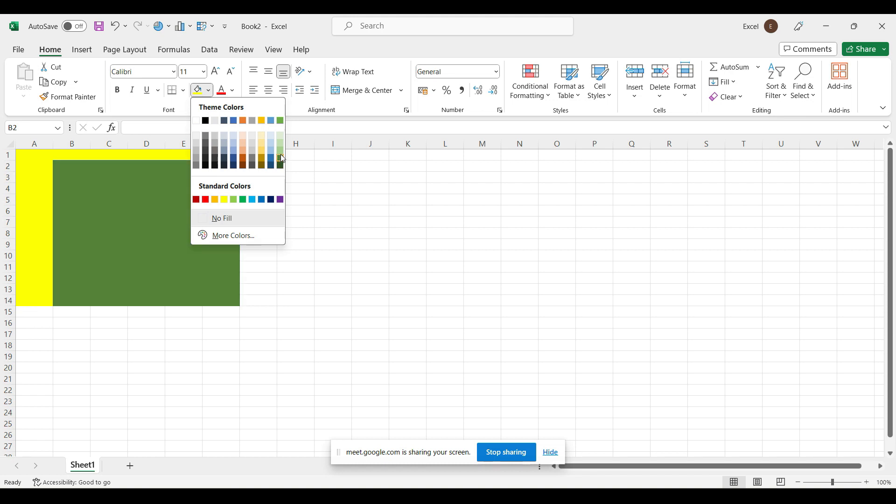
click(281, 157)
Reselect the yellow row, yellow column and green block to highlight each region
drag(81, 166, 225, 303)
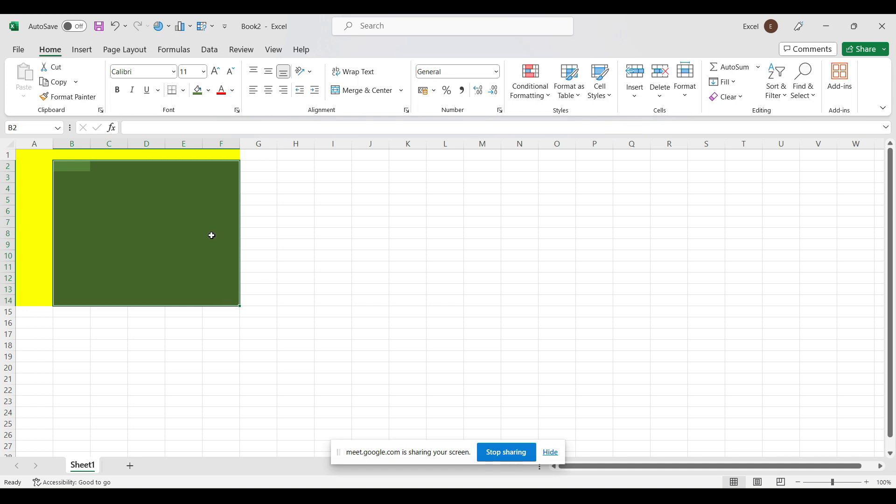
drag(75, 164, 212, 306)
click(67, 155)
drag(67, 154, 176, 156)
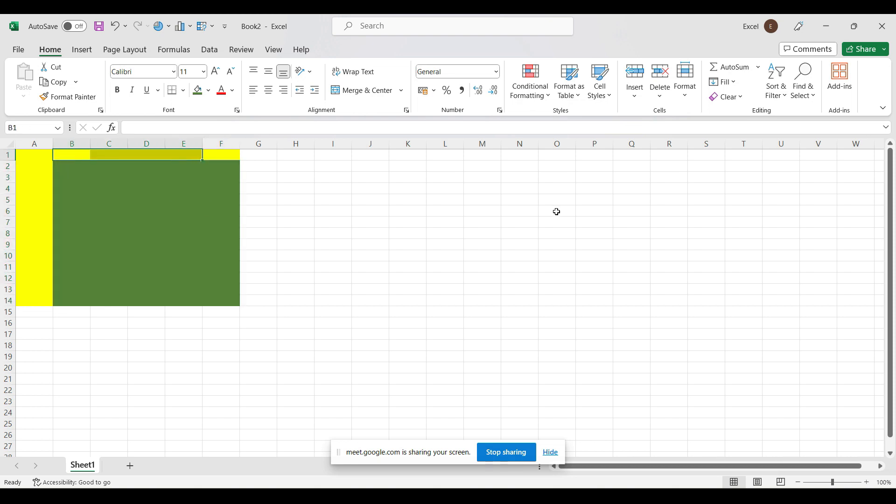
click(29, 155)
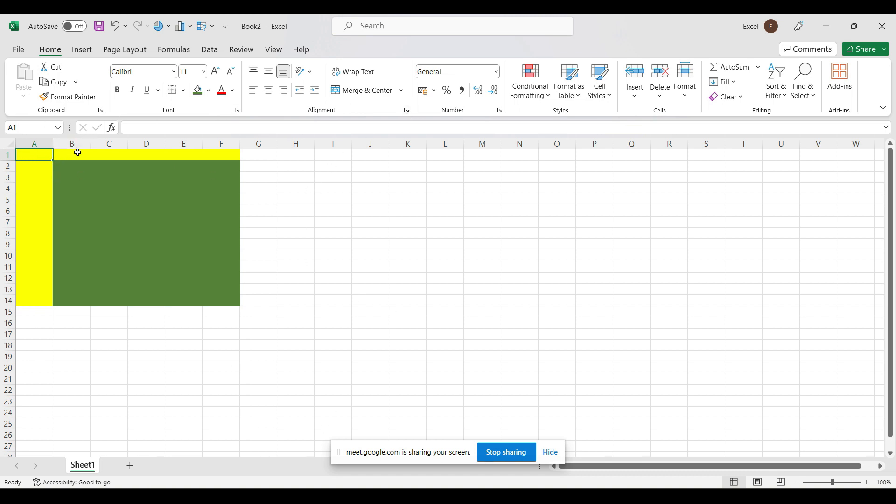
drag(66, 168, 225, 303)
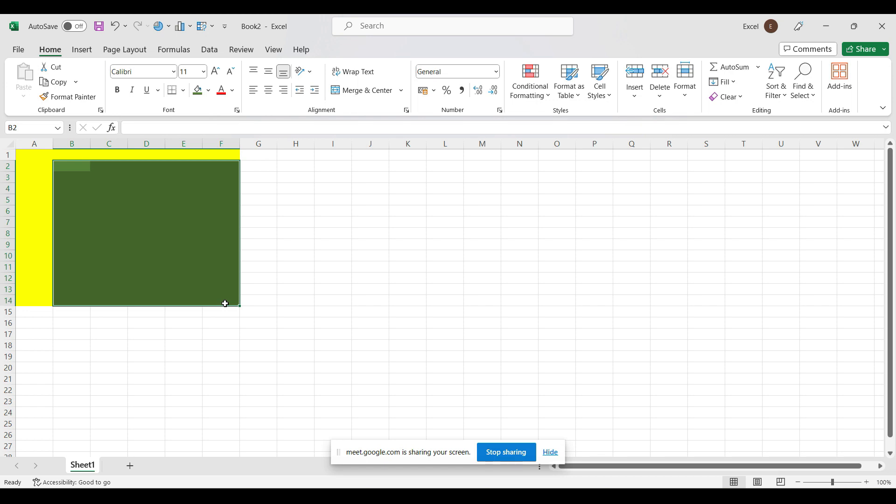
drag(45, 152, 222, 157)
drag(34, 154, 26, 298)
drag(62, 167, 227, 303)
mouse_move(467, 494)
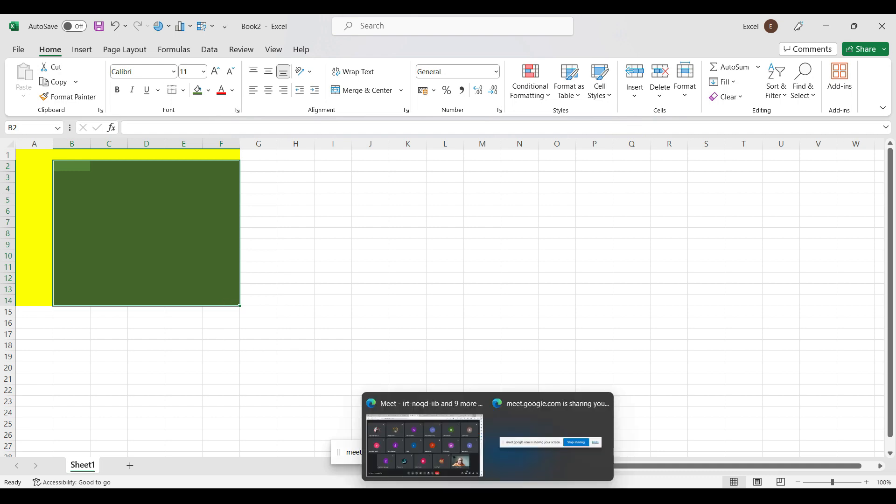
click(456, 467)
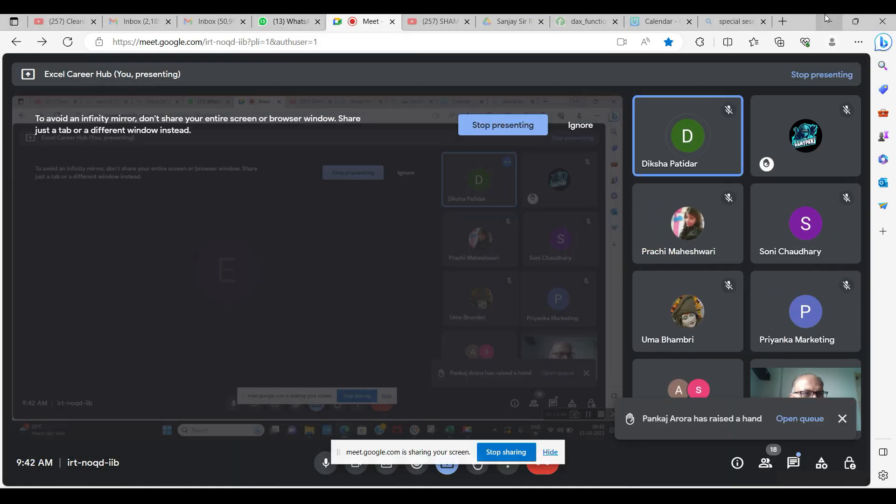
click(829, 22)
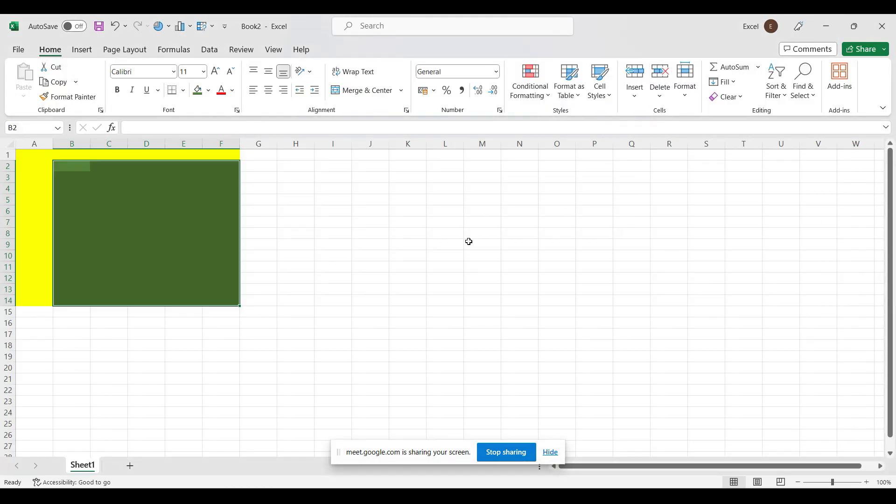
click(69, 167)
Unlock B2:F14 by clearing Locked on the Format Cells Protection tab
drag(86, 168, 228, 296)
key(ctrl+1)
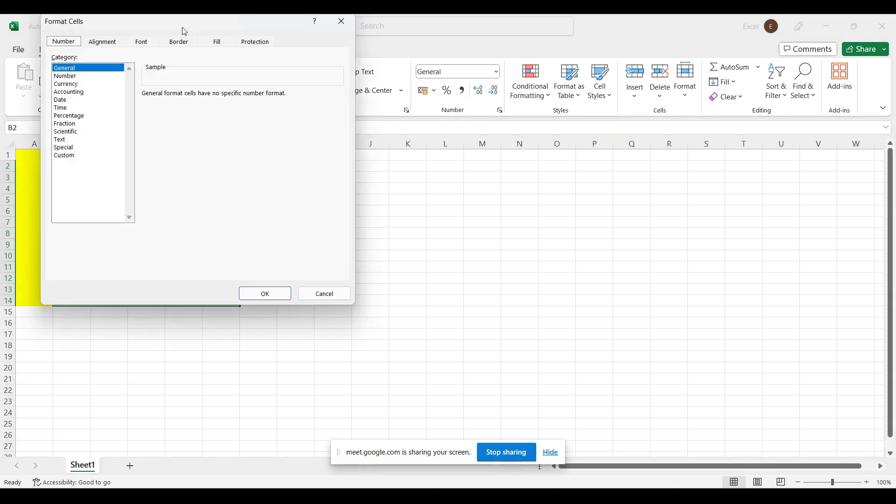
drag(184, 24, 433, 117)
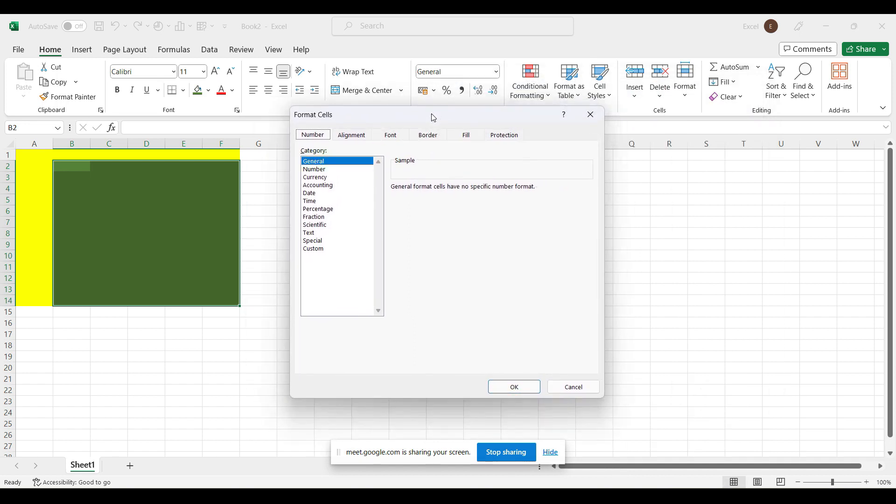
click(504, 137)
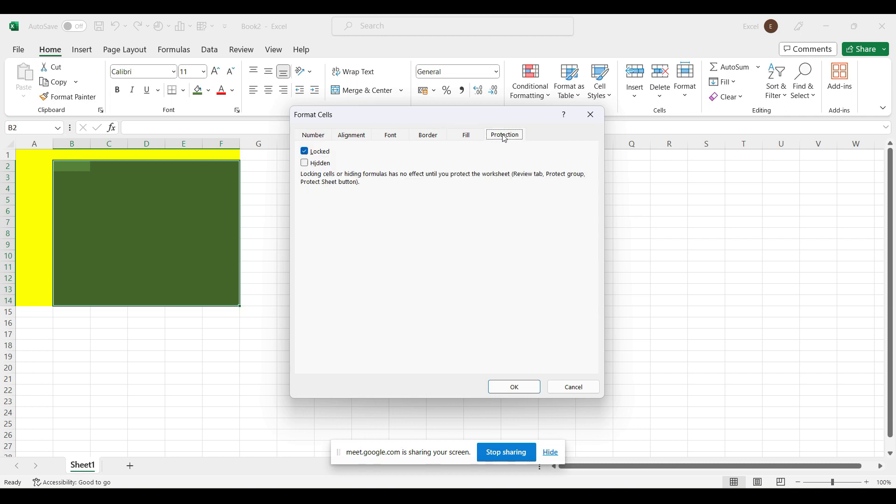
click(305, 152)
drag(373, 122, 522, 81)
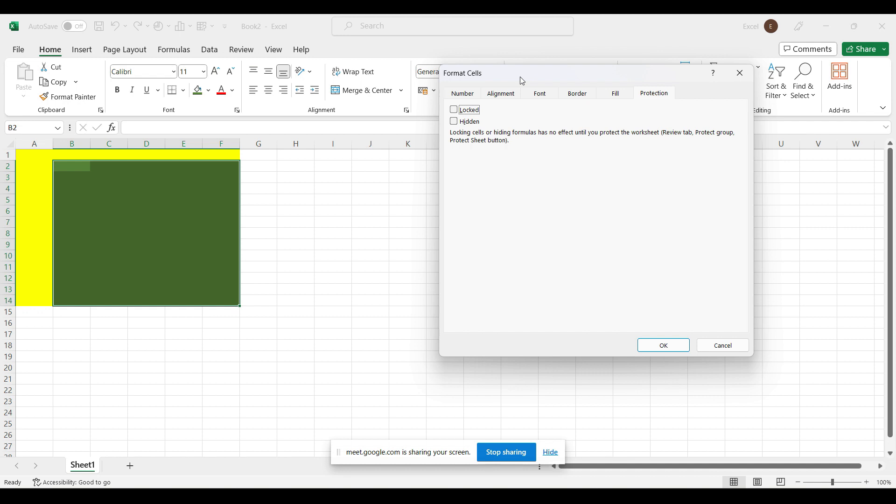
click(658, 347)
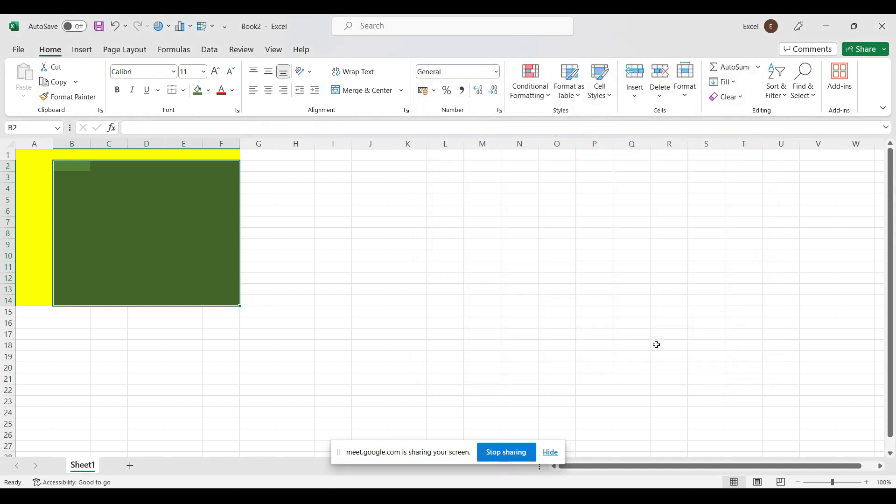
Protect Book2's sheet with a password
click(689, 98)
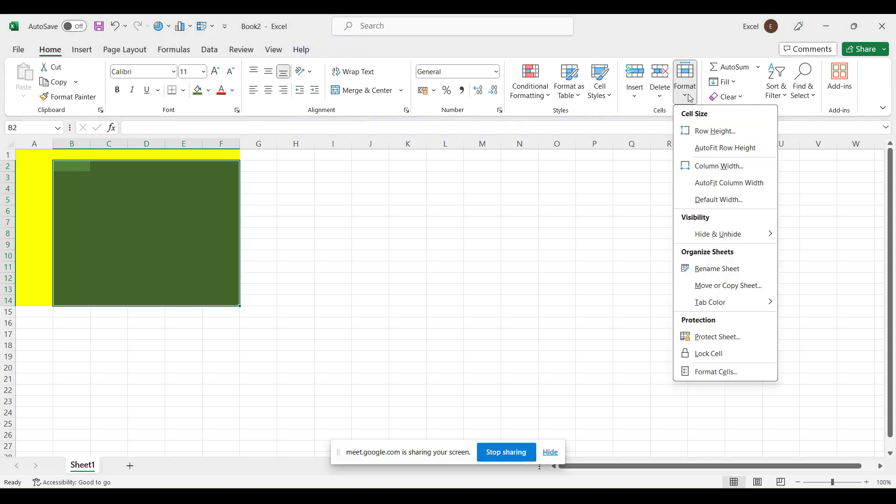
click(741, 343)
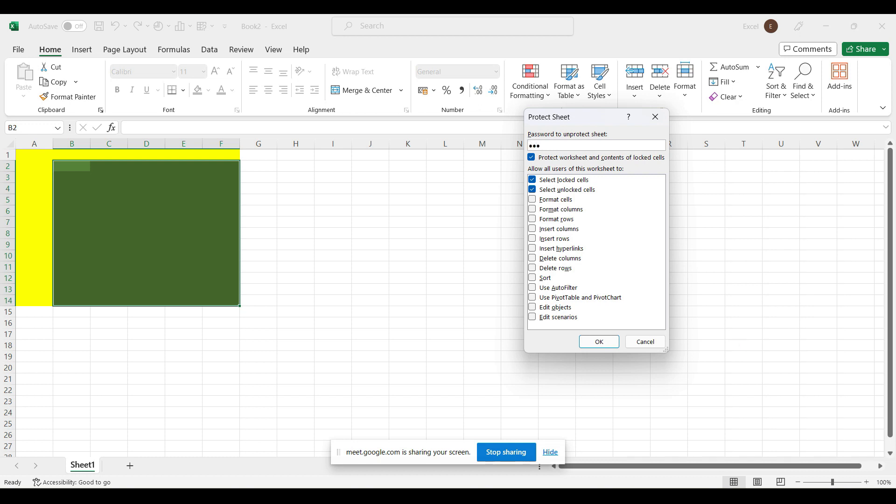
key(Return)
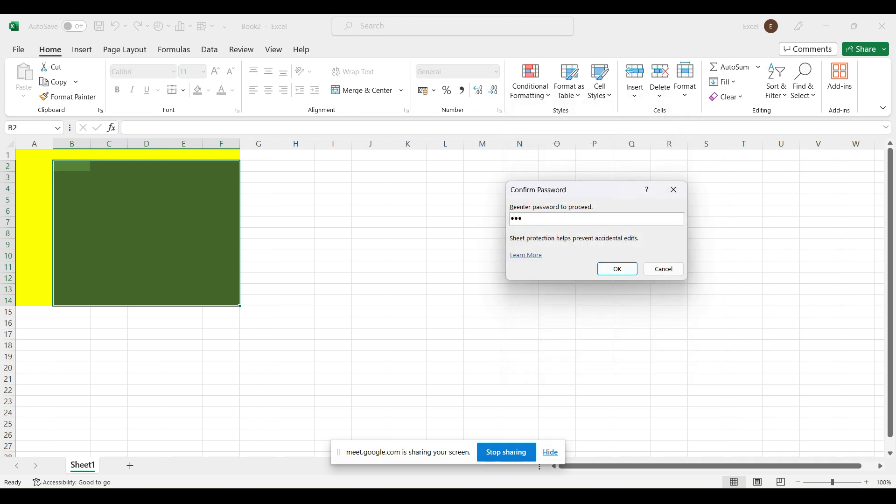
key(Return)
Enter 23444 in unlocked B2 and confirm locked A3 refuses an entry
click(547, 289)
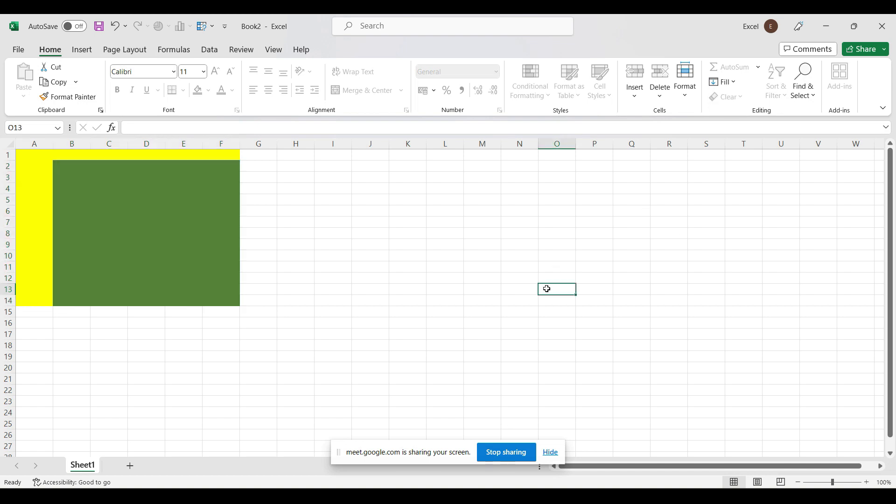
click(63, 168)
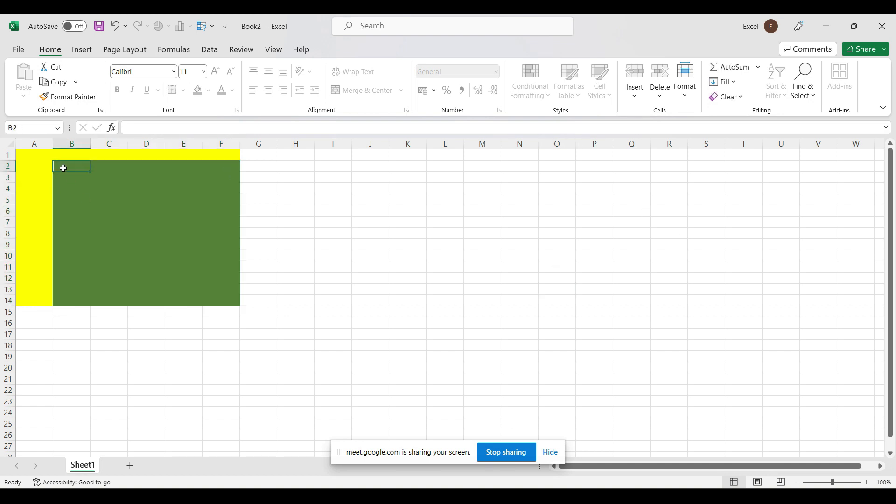
text(23444)
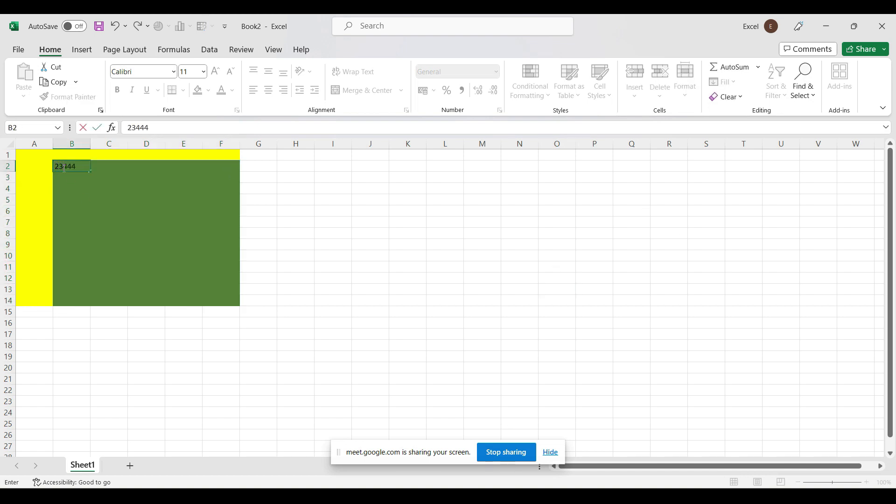
key(Return)
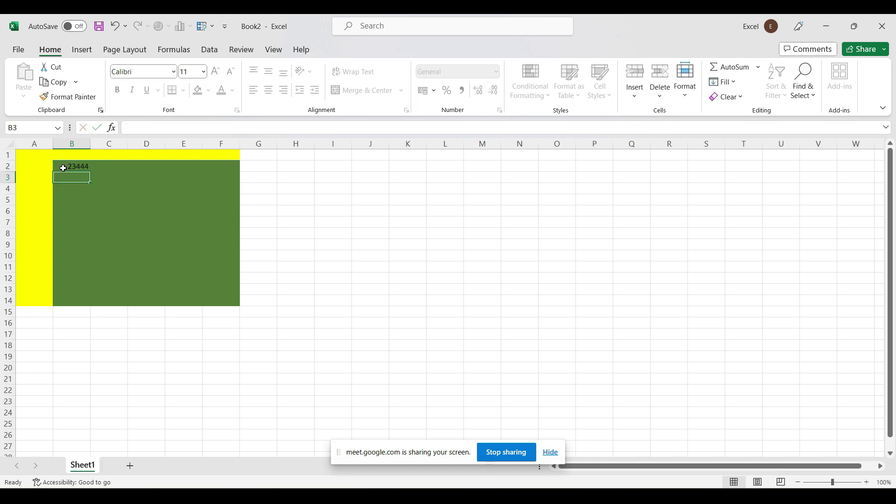
key(Left)
key(2)
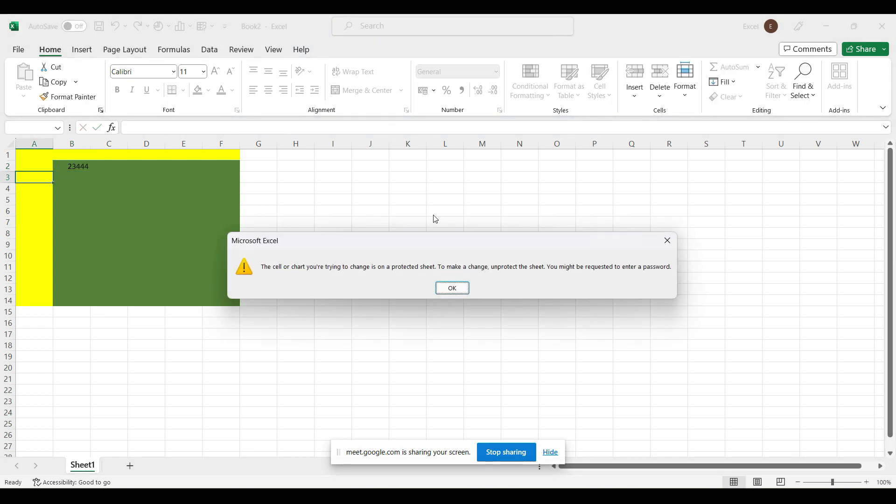
click(455, 290)
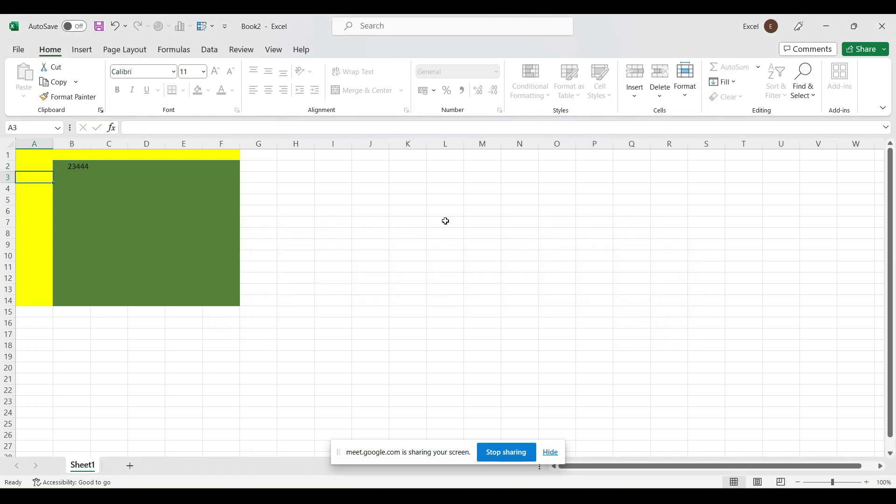
Confirm I2 also refuses entry, then close Book2 without saving
click(329, 167)
key(2)
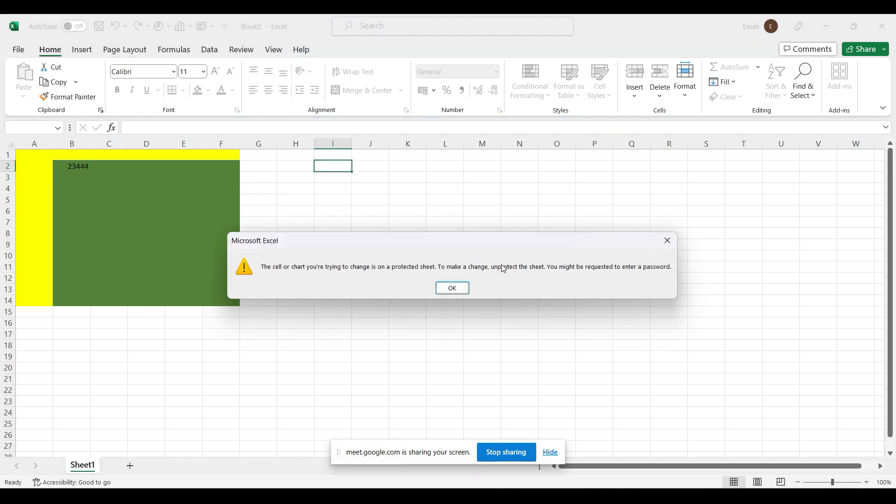
click(462, 288)
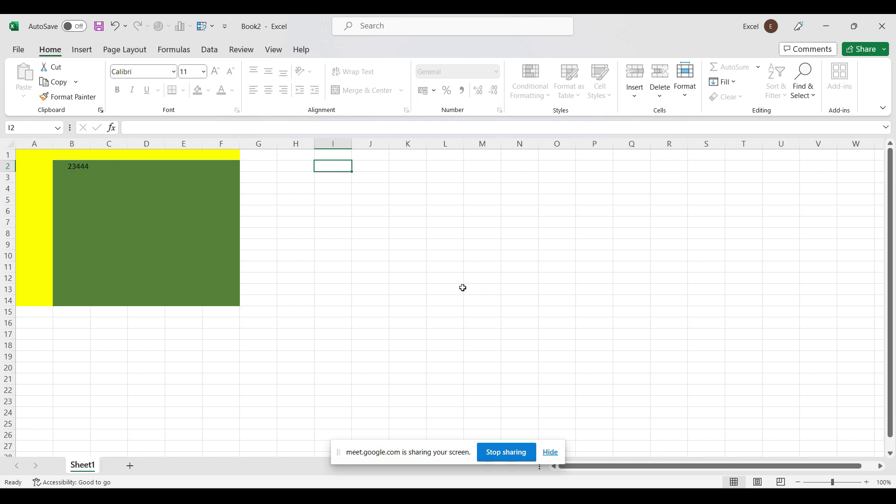
click(890, 26)
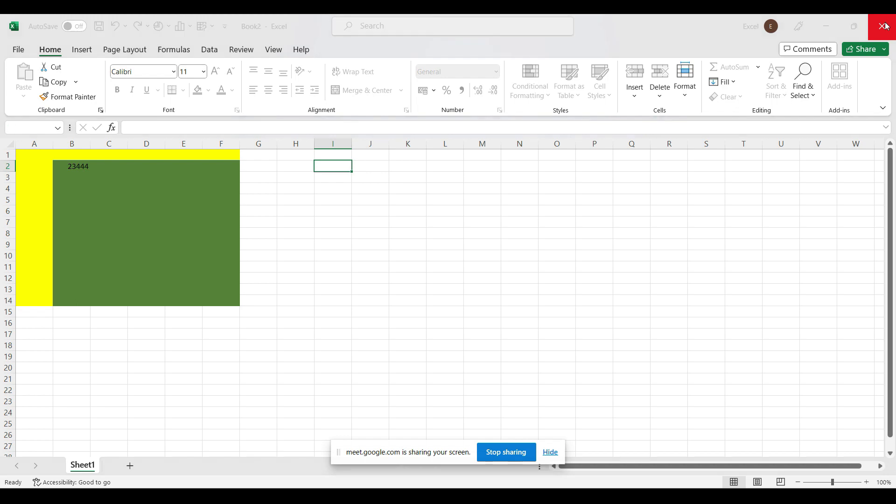
click(493, 320)
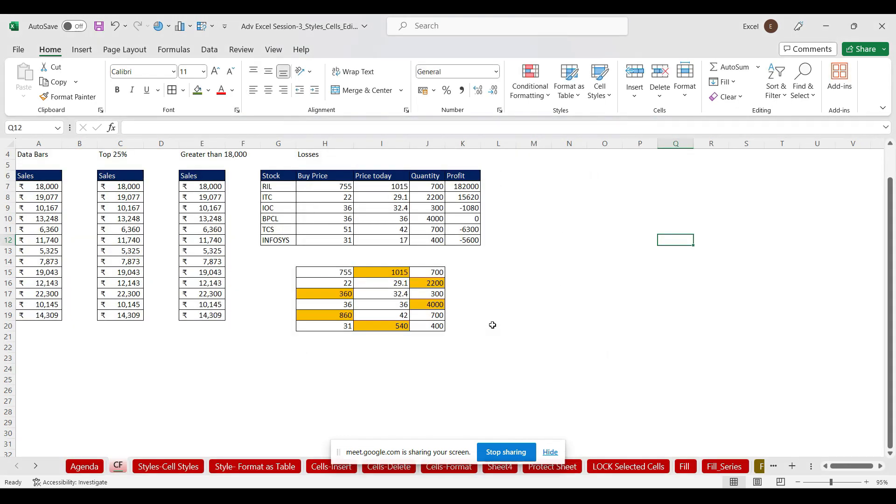
Look through the Format and AutoSum dropdowns without using them, then switch to the Fill sheet
click(685, 79)
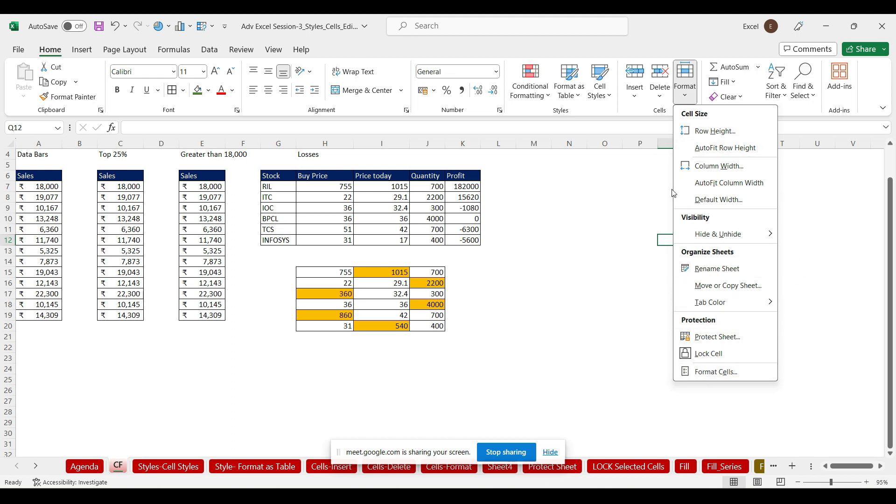
click(573, 226)
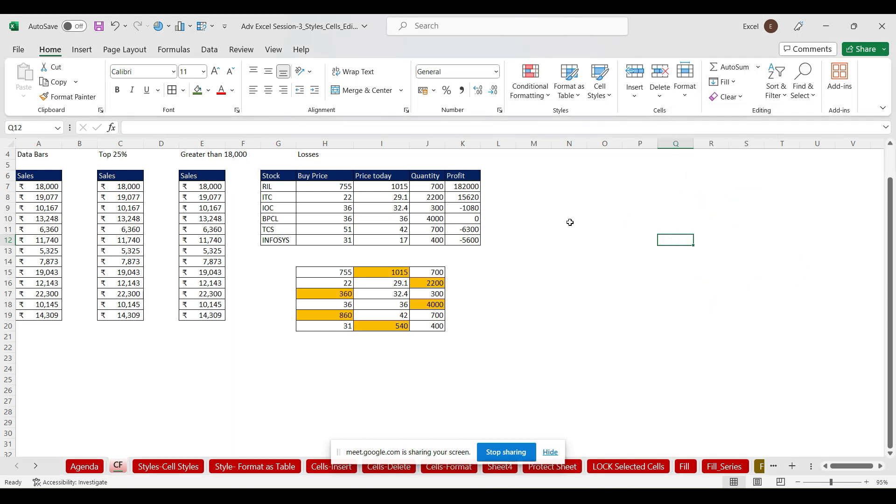
click(760, 68)
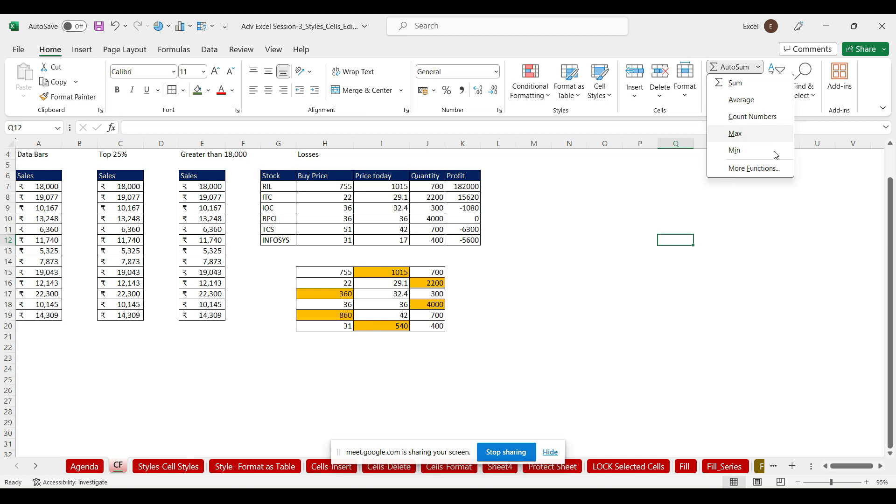
click(817, 195)
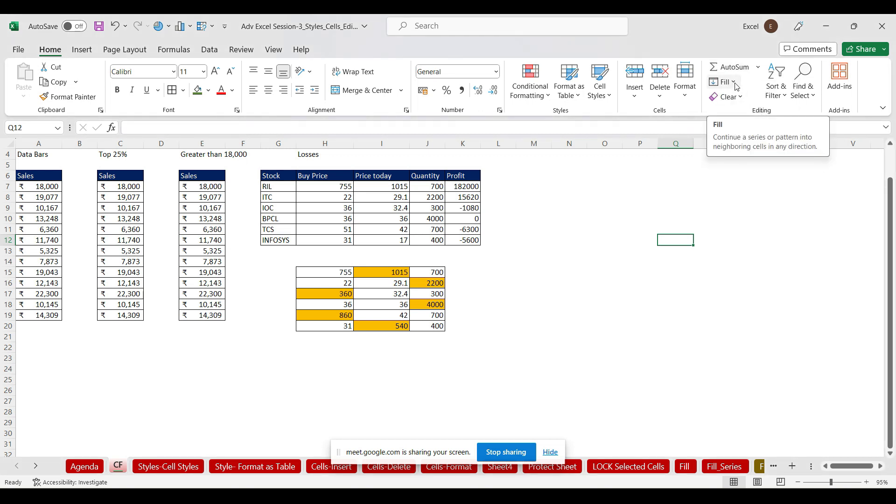
click(685, 467)
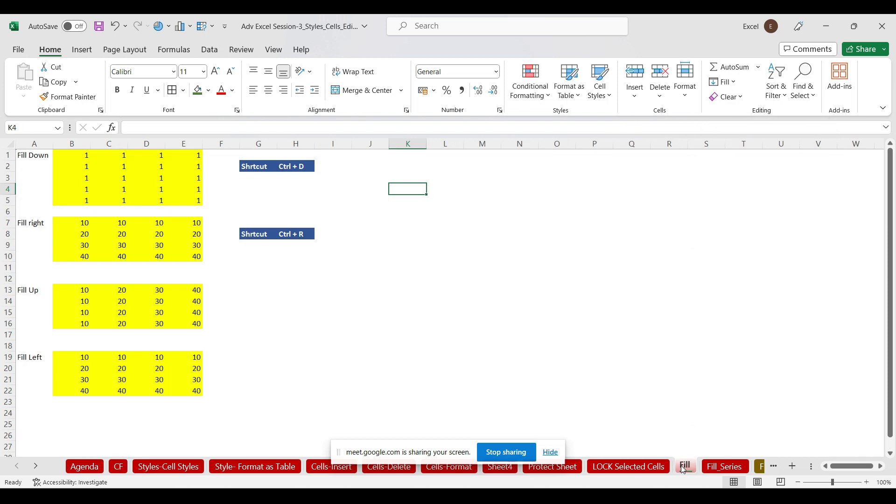
Enter 1, 2, 3 and 4 across cells O1:R1
click(735, 84)
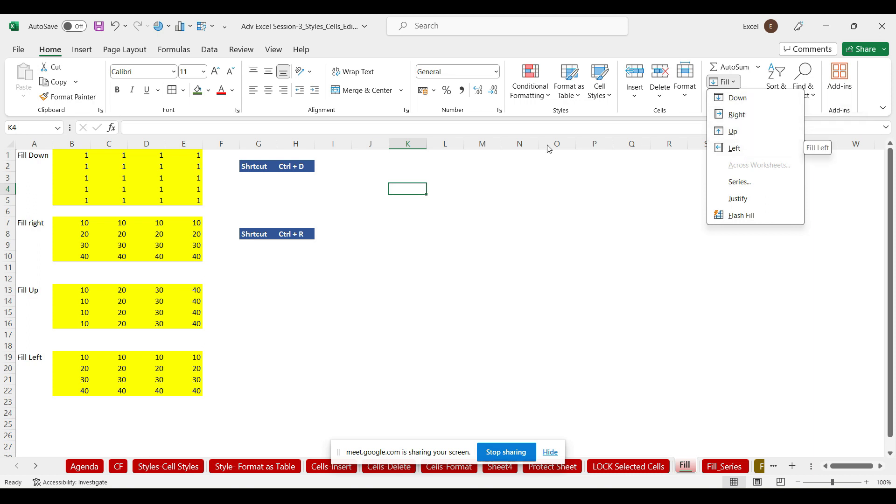
click(561, 163)
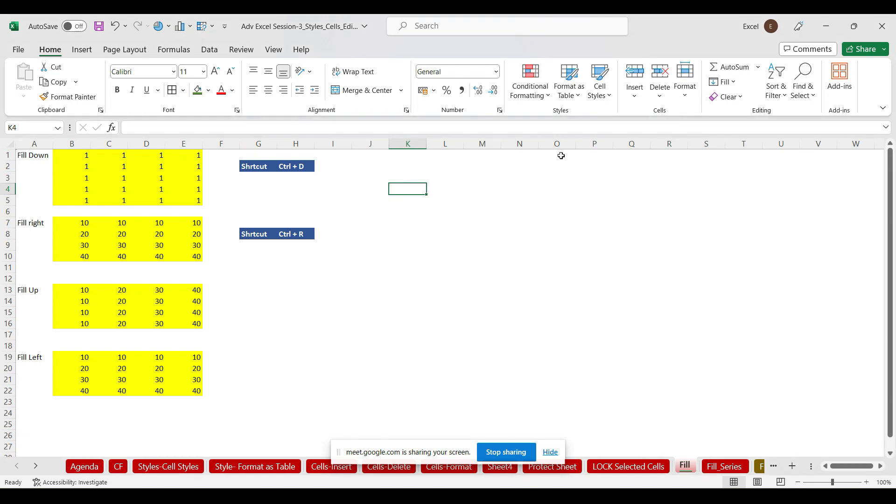
click(561, 155)
text(1)
key(Tab)
text(2)
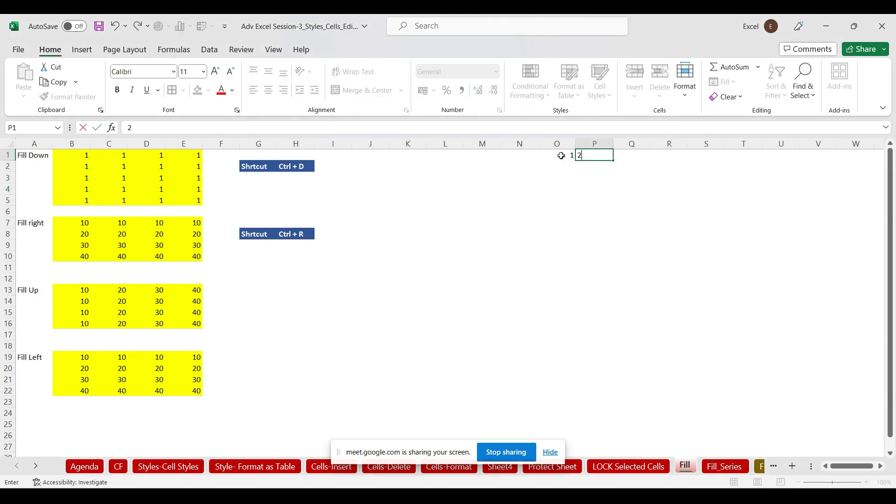
key(Tab)
text(3)
key(Tab)
text(4)
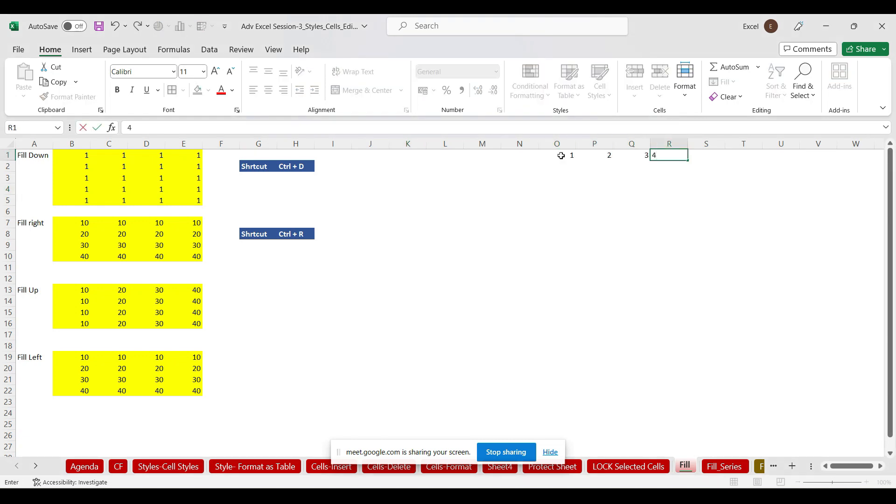
click(672, 201)
Copy the 1–4 row down with the fill handle and with Ctrl+D on O1:R24, undoing each
drag(574, 155, 727, 372)
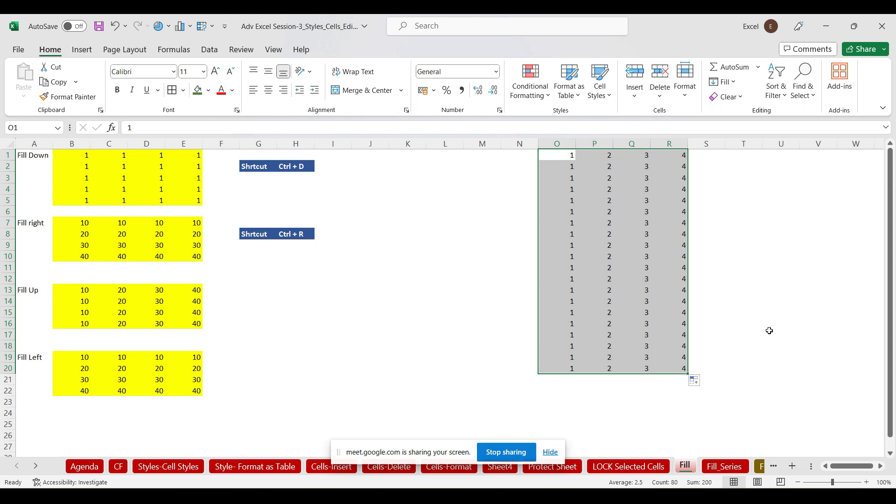
key(ctrl+z)
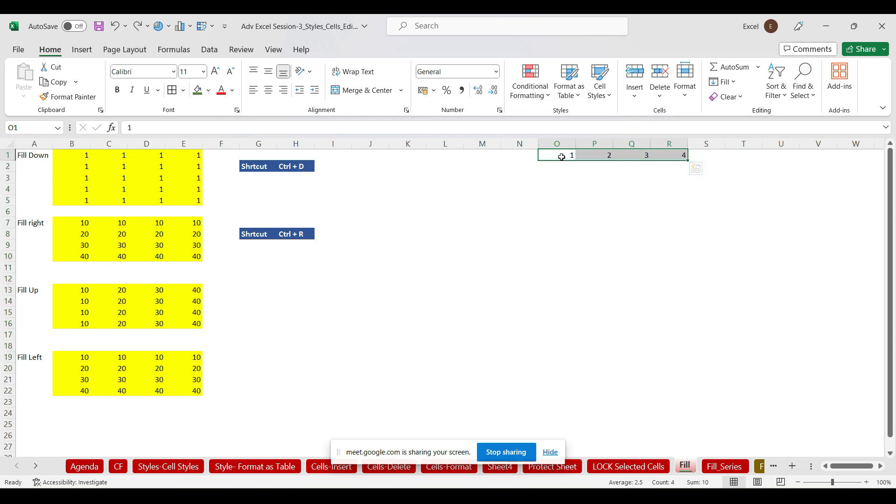
drag(562, 155, 687, 415)
key(ctrl+d)
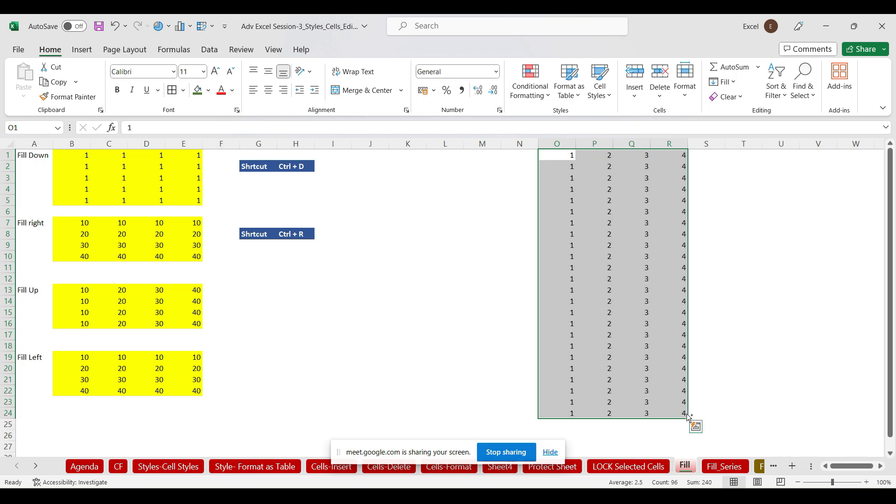
key(ctrl+z)
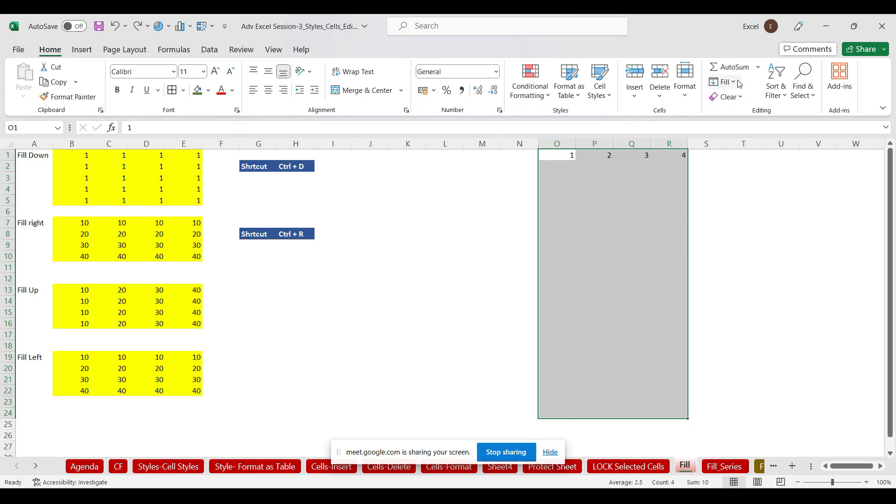
Fill 1–4 down through O1:R24 with Fill > Down, then clear O1:R23
click(740, 84)
click(740, 97)
drag(556, 156, 677, 401)
key(Delete)
Fill row 24's values up to row 1, then clear columns O to Q, leaving column R's 4s
drag(569, 414, 665, 127)
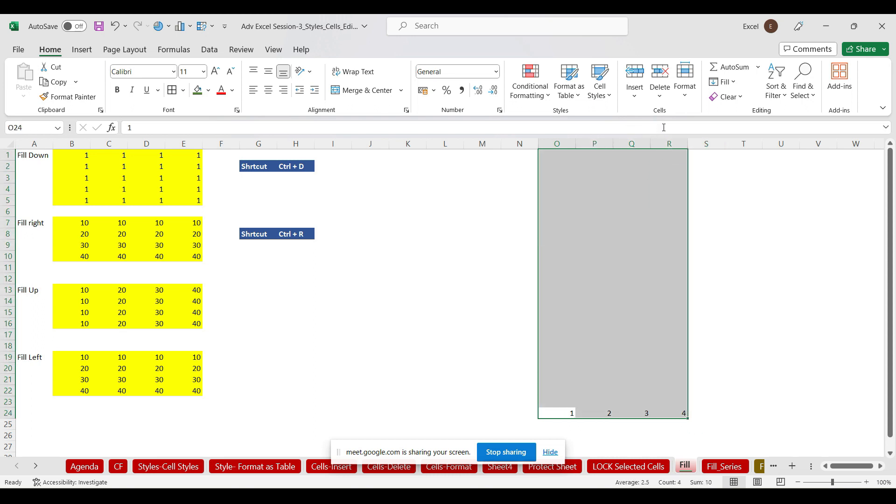
click(734, 84)
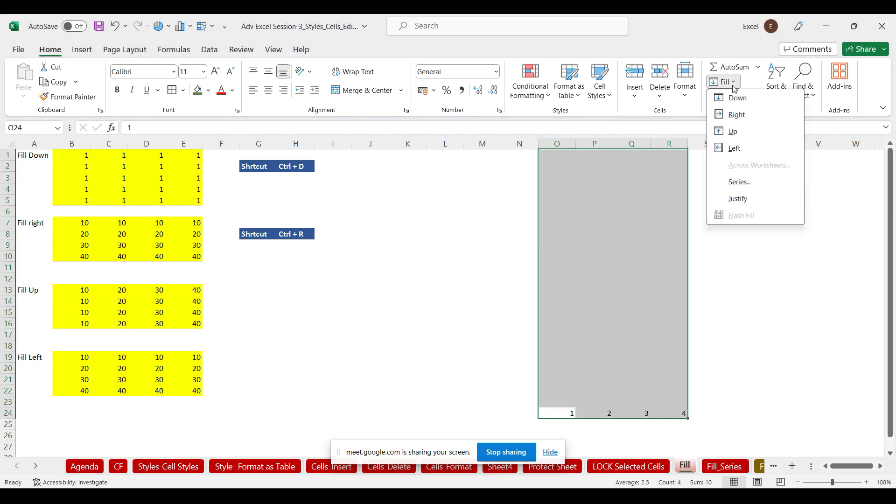
click(735, 132)
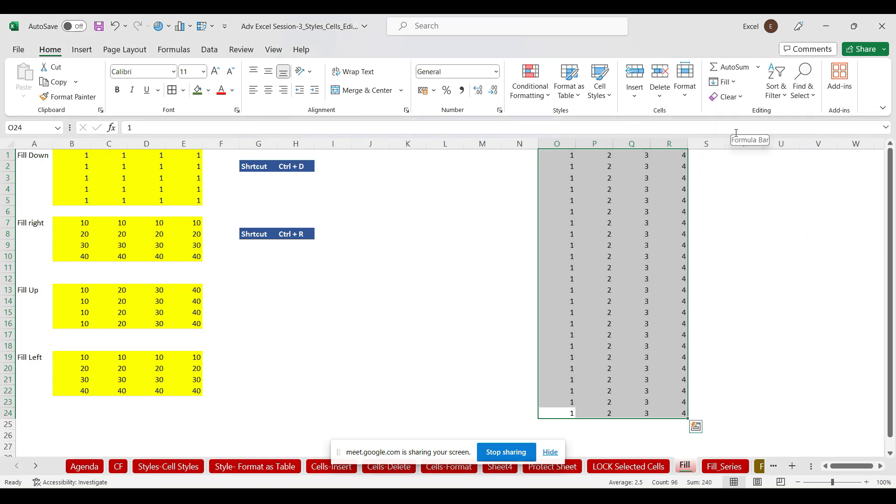
drag(568, 155, 630, 409)
key(Delete)
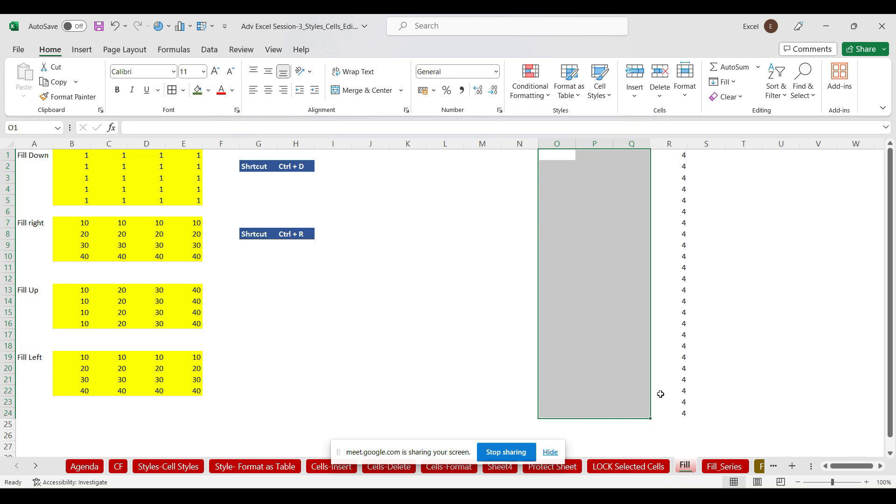
drag(679, 413, 429, 154)
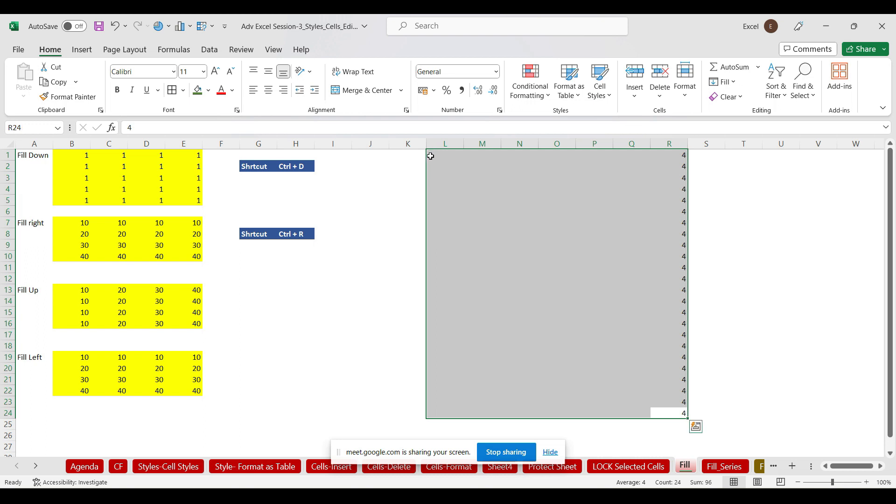
Fill the 4s leftward across L1:R24 with Fill > Left, then clear columns M to R
click(723, 81)
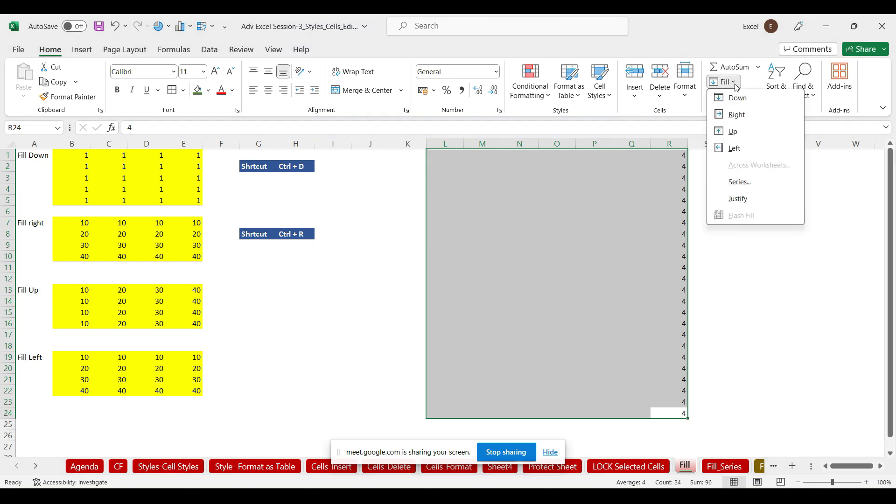
click(733, 147)
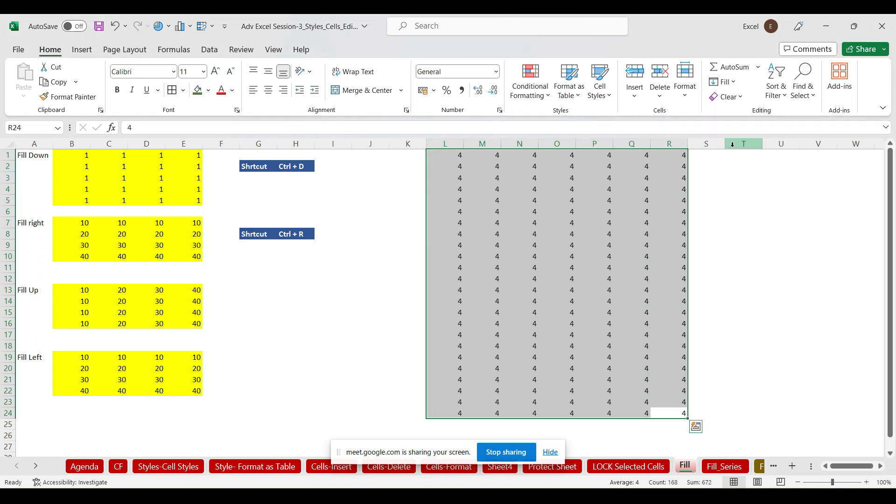
drag(497, 155, 654, 416)
key(Delete)
Fill column L's 4s right across L1:S24 with Ctrl+R, then clear columns L to V
drag(445, 157, 698, 411)
key(ctrl+r)
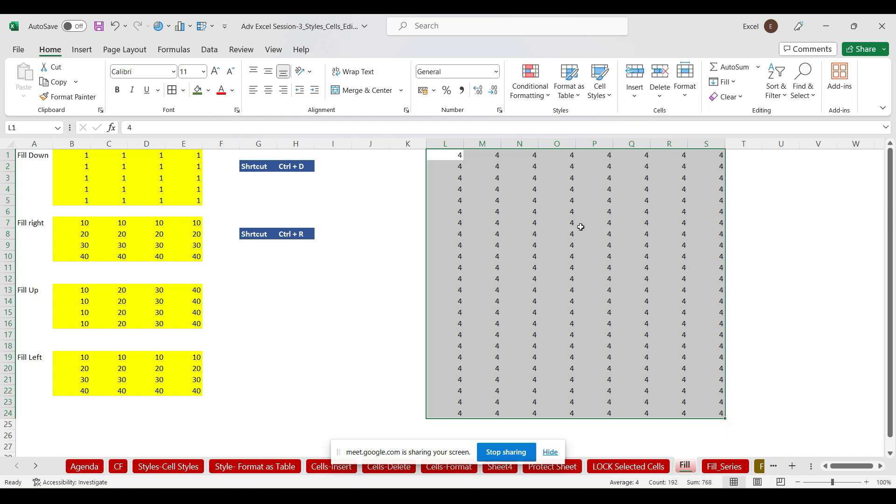
click(452, 144)
drag(453, 144, 822, 198)
key(Delete)
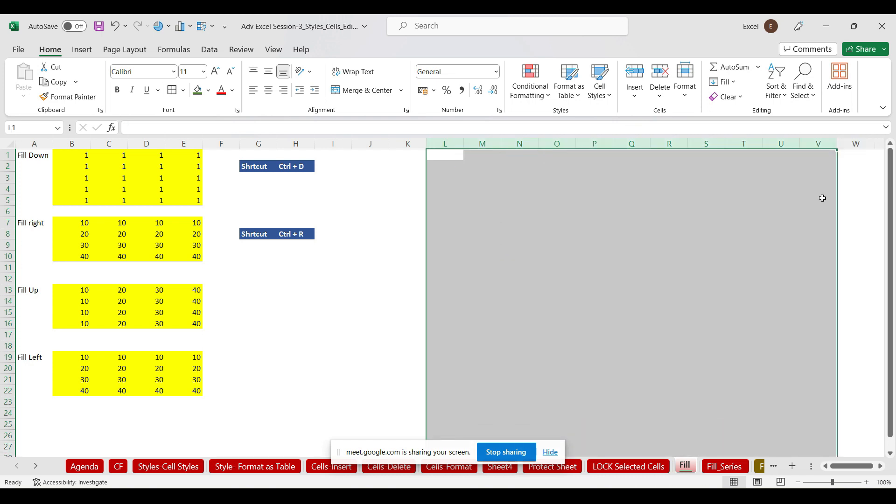
Open the Fill_Series sheet, scroll right to column AF, and select cell AK1
click(725, 467)
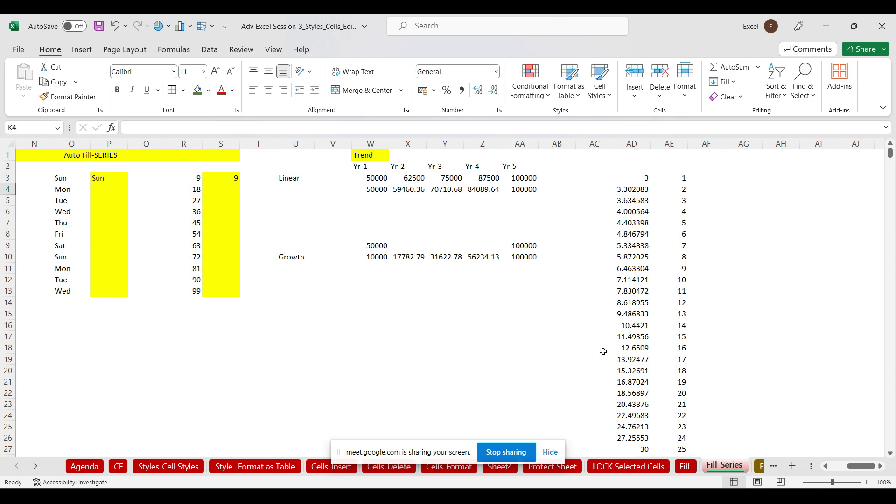
drag(857, 465, 874, 462)
click(881, 467)
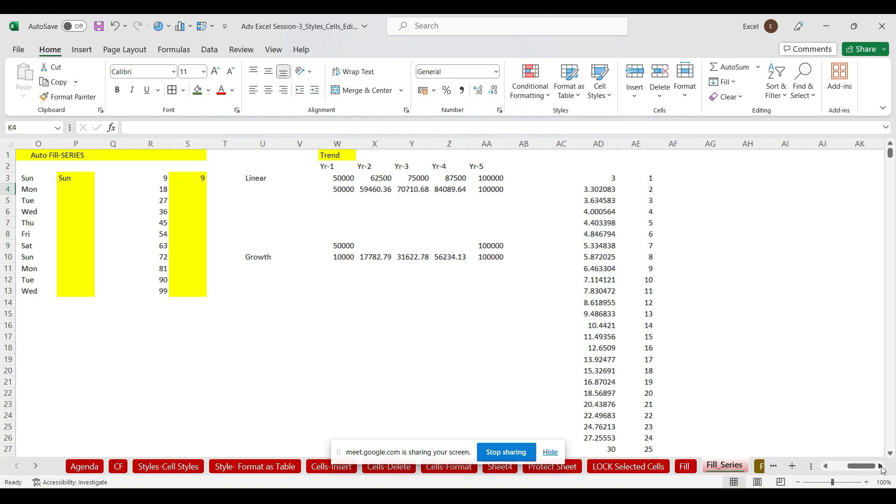
click(881, 467)
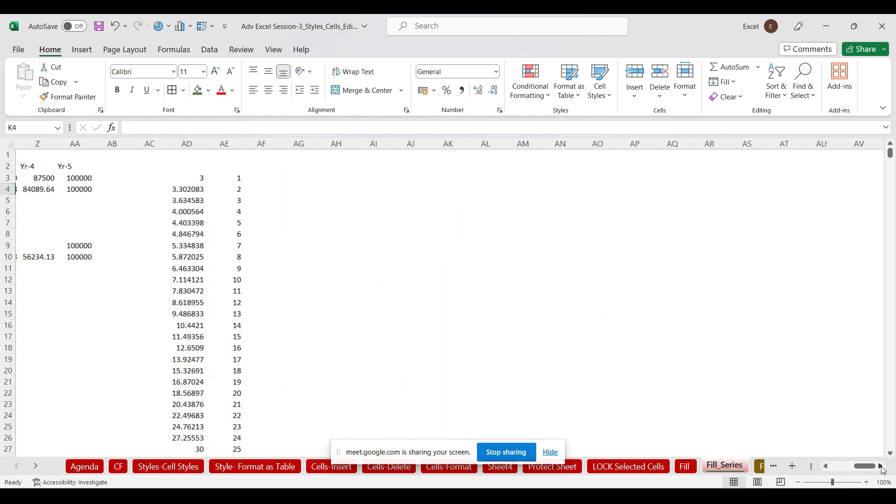
click(882, 466)
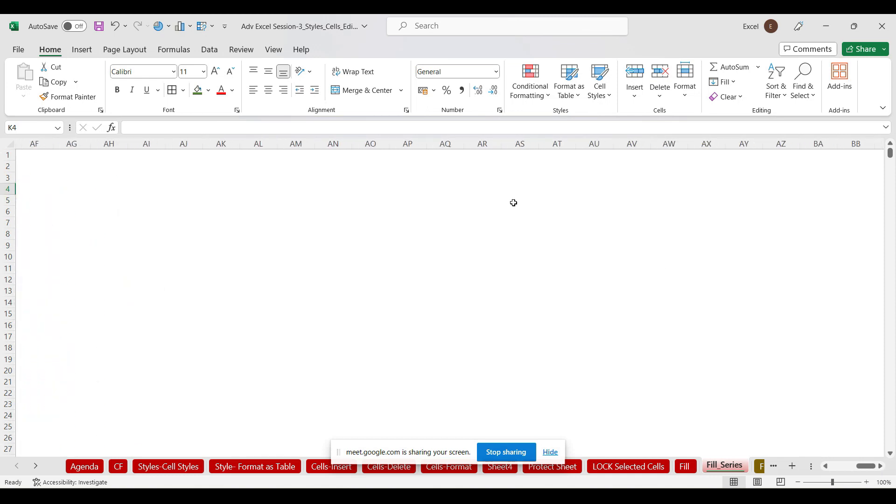
click(223, 155)
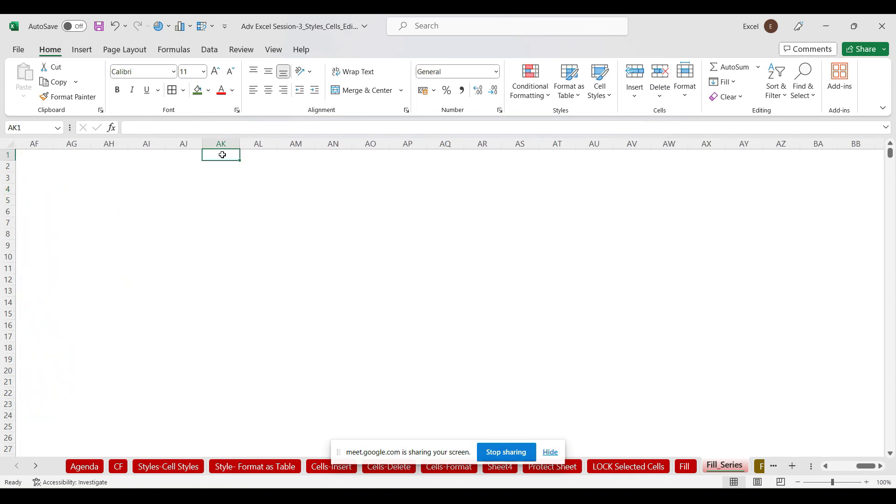
drag(222, 154, 218, 332)
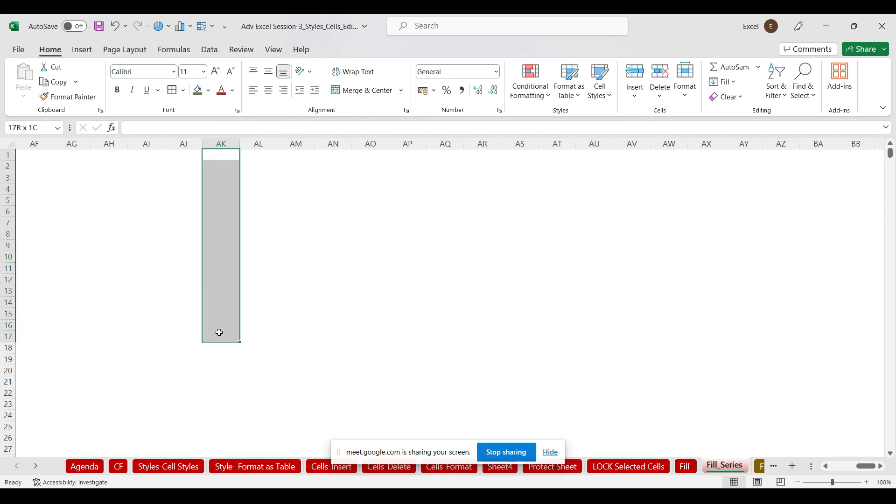
click(216, 155)
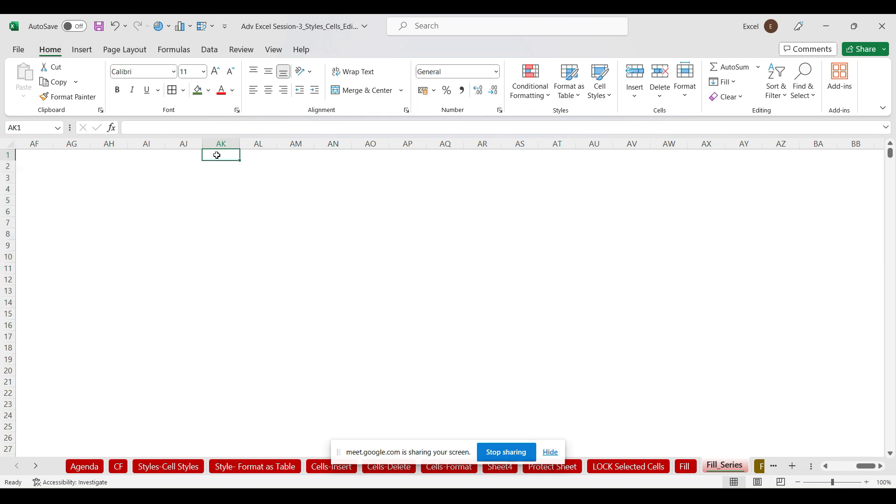
Enter the date 01-01-2023 in cell AK1
text(01-0)
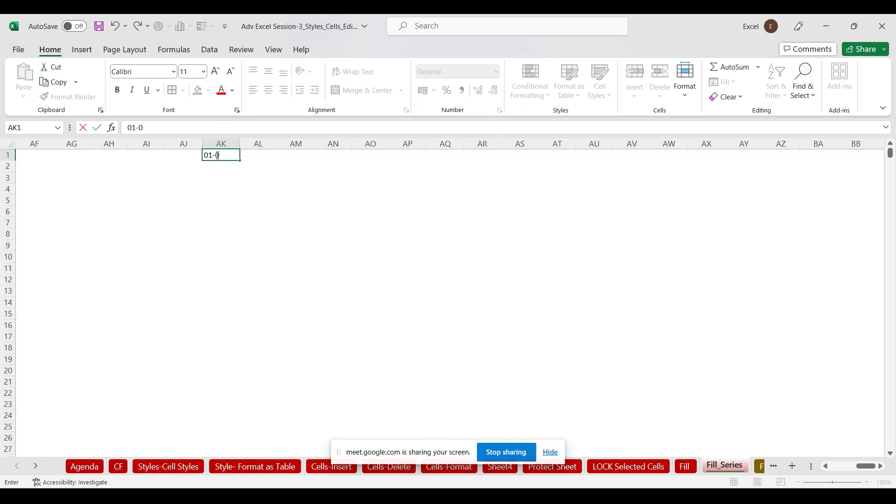
text(1-2023)
drag(369, 201, 356, 202)
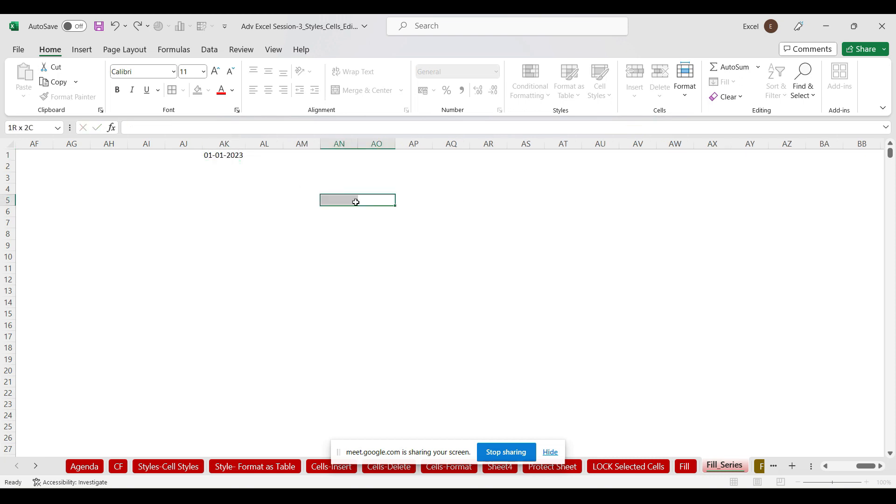
click(222, 155)
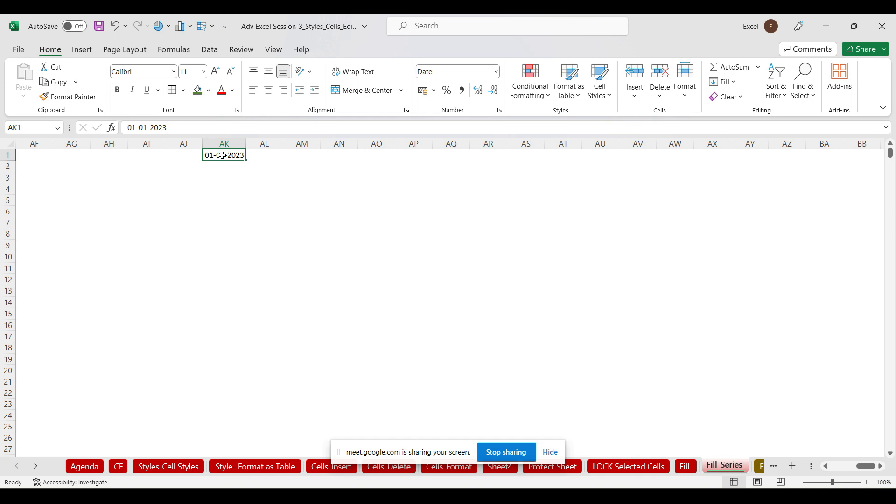
Set the Fill > Series dialog to Columns, then cancel it without filling
click(734, 87)
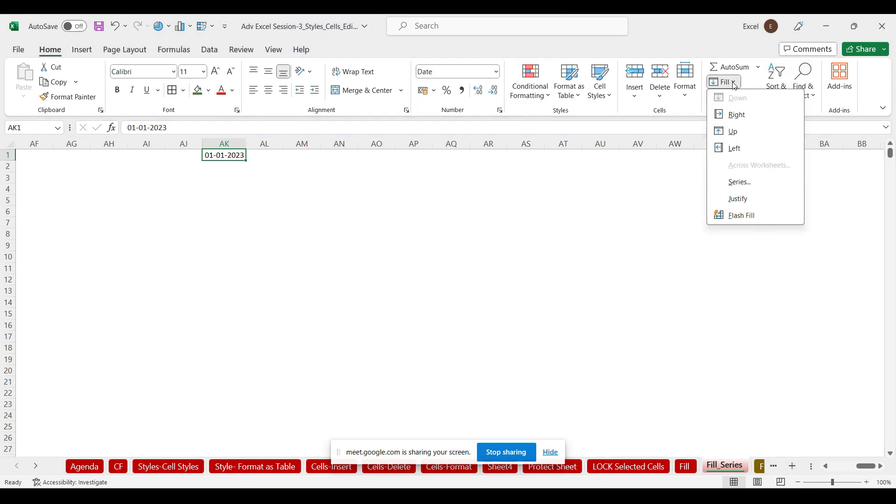
click(738, 183)
drag(577, 151, 428, 53)
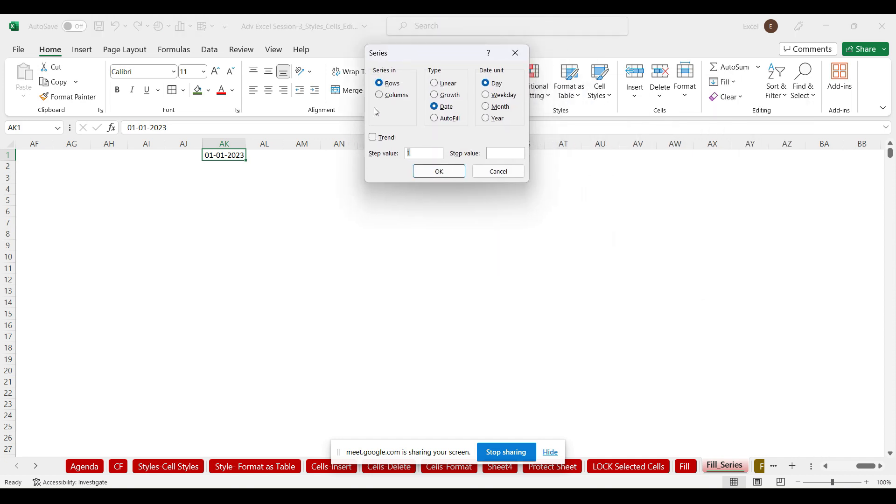
click(379, 95)
click(515, 52)
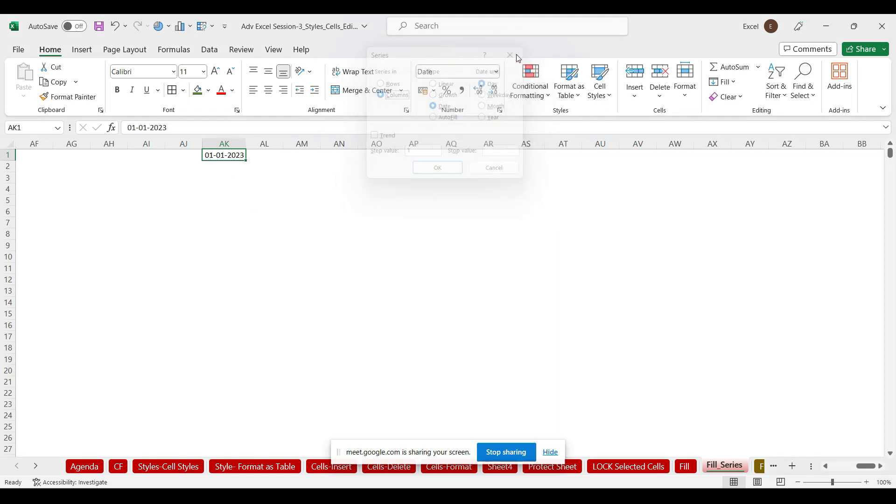
click(315, 223)
click(223, 154)
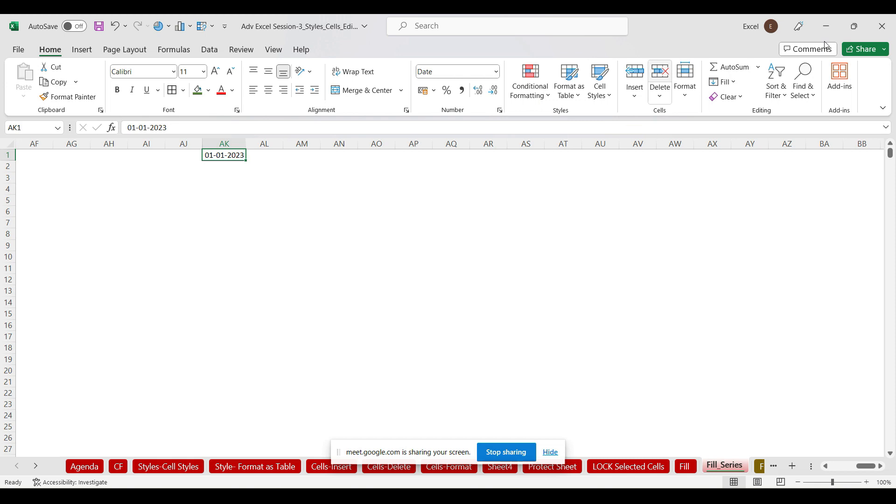
click(734, 84)
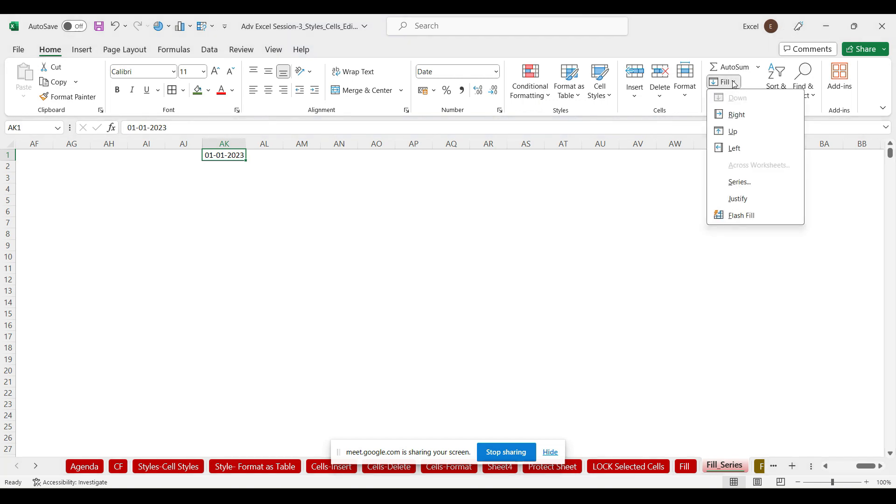
click(748, 186)
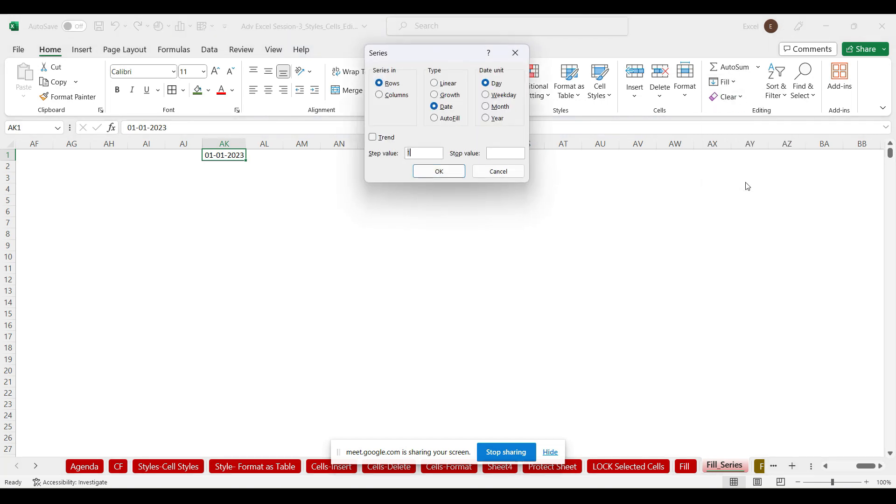
drag(444, 54, 484, 37)
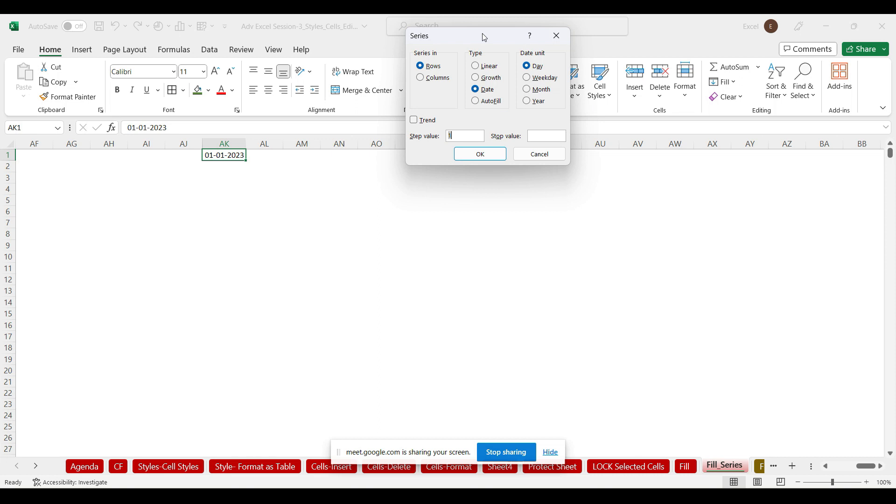
click(556, 36)
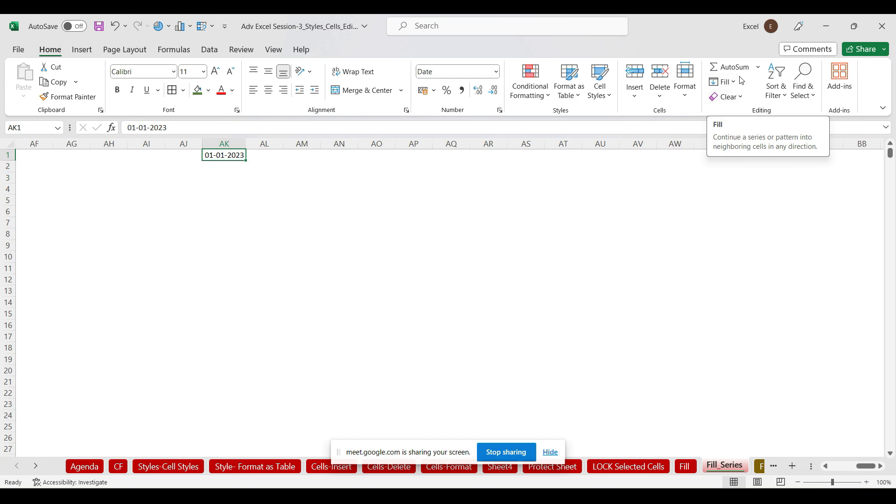
click(435, 177)
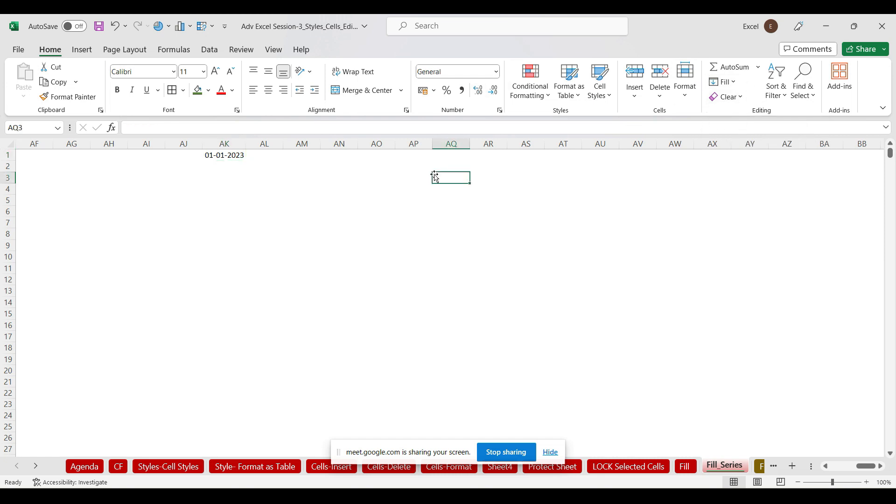
click(219, 157)
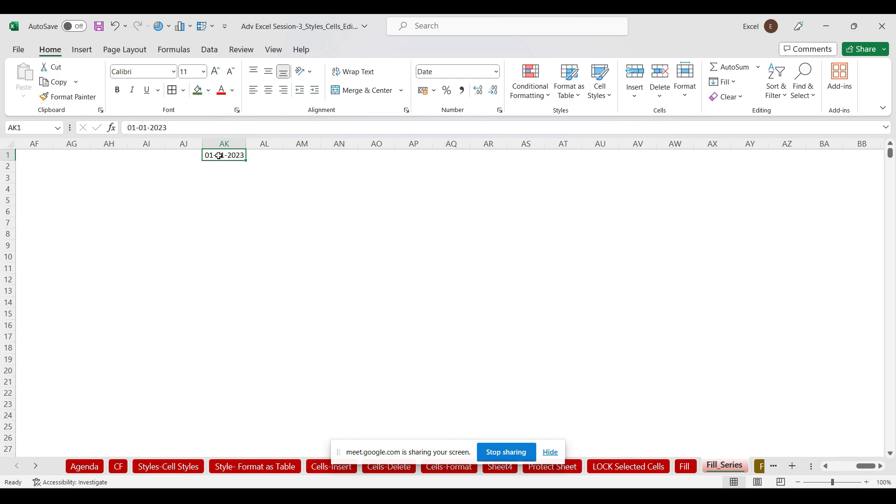
Fill column AK with a daily date series from 01-01-2023 to 31-12-2023, then check its end
click(734, 82)
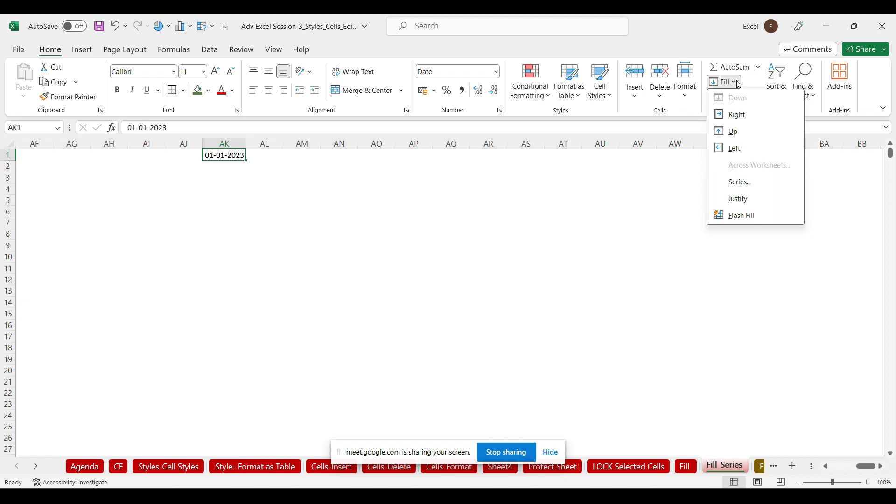
click(740, 183)
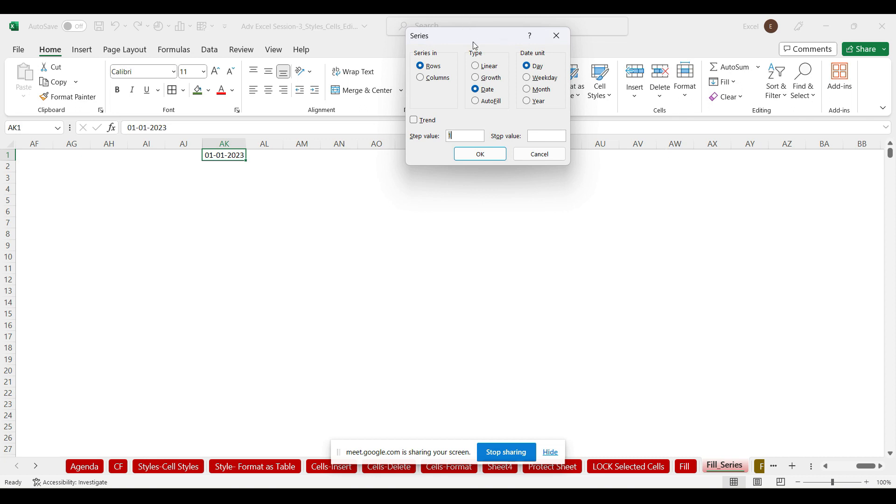
drag(471, 35, 491, 117)
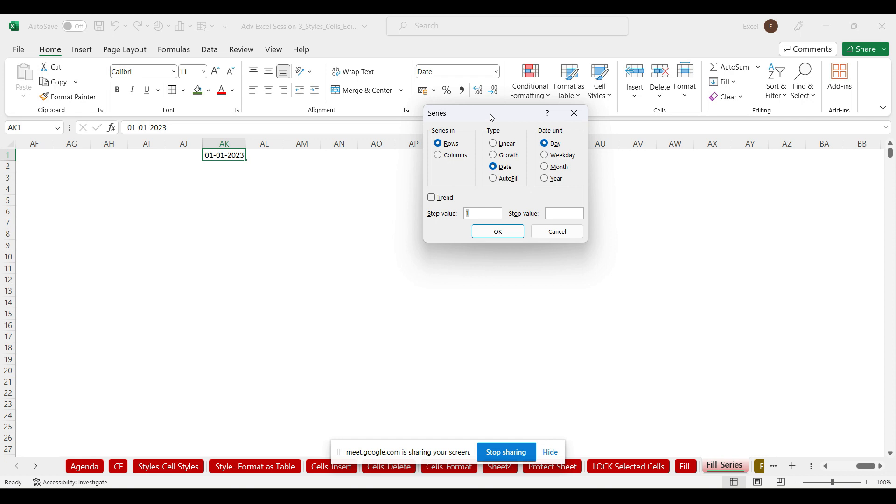
click(442, 159)
click(559, 213)
text(31-12-2023)
click(511, 235)
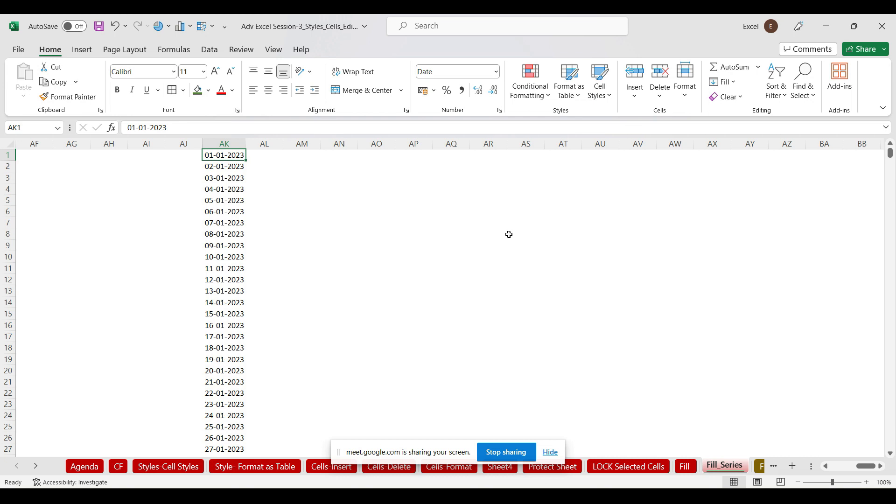
key(ctrl+Down)
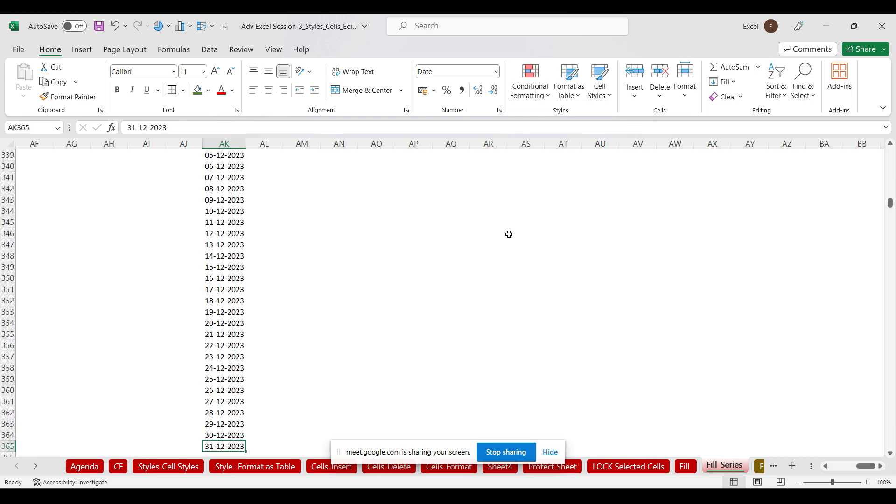
key(ctrl+Up)
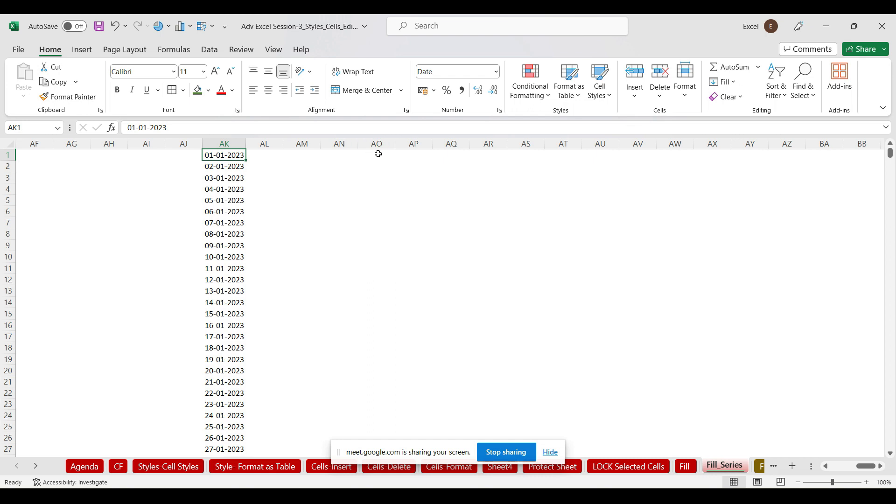
Enter the start date 01-01-2023 in cell AO1
click(379, 154)
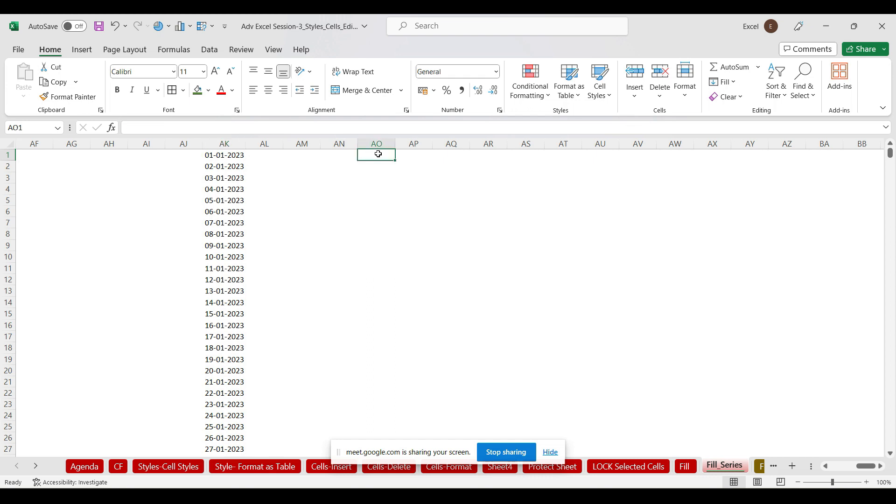
text(01-01)
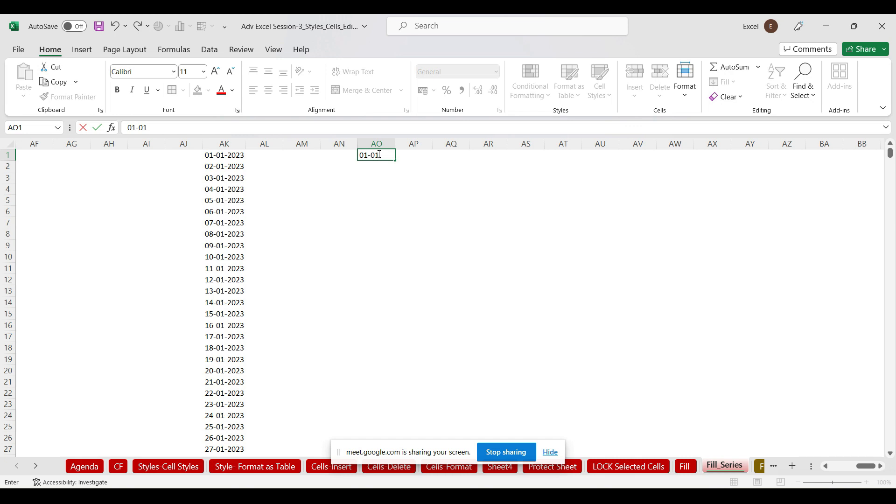
text(-2023)
click(447, 200)
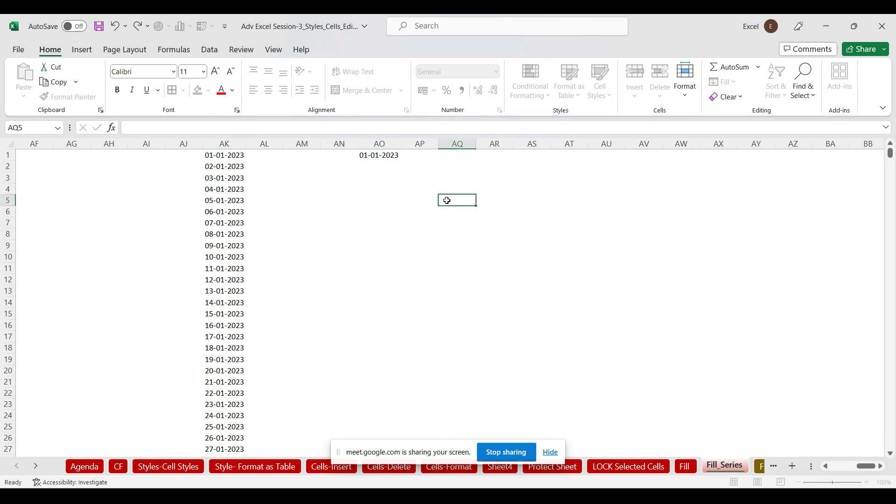
click(389, 154)
Fill a weekday series to 31-12-2023 across row 1 from AO1, then undo it
click(725, 82)
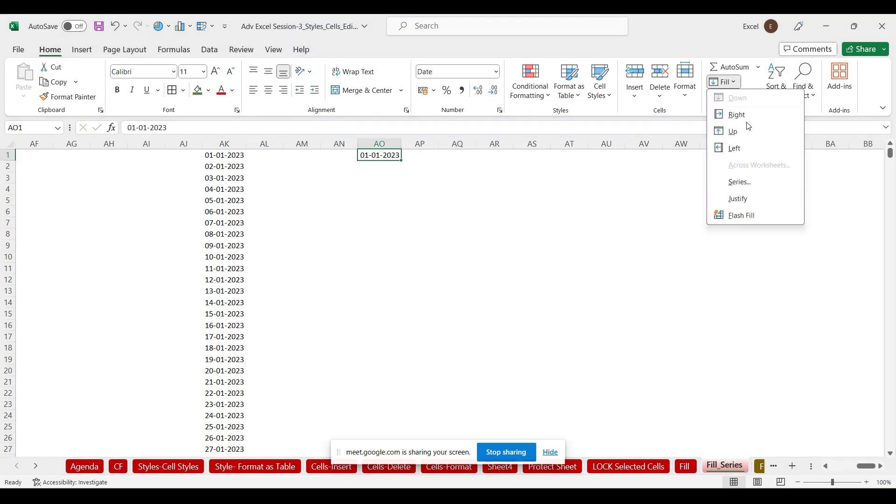
click(740, 182)
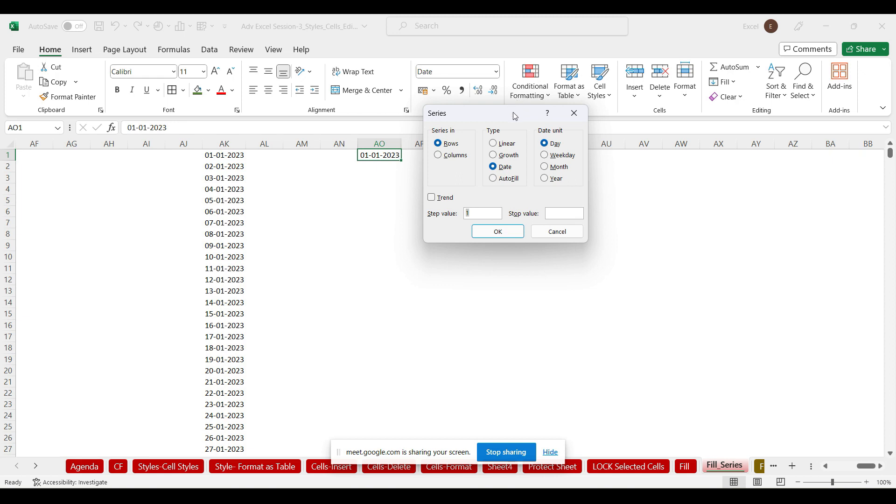
drag(517, 114, 675, 107)
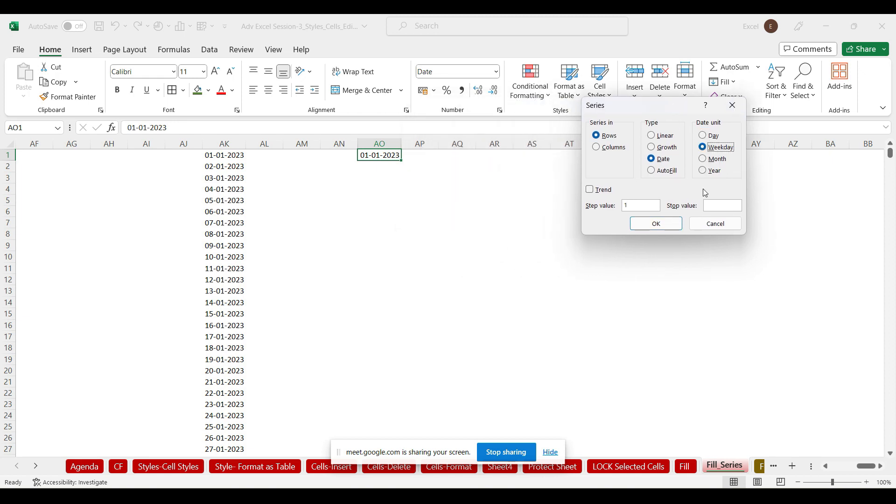
click(713, 206)
text(31-12-2023)
click(660, 223)
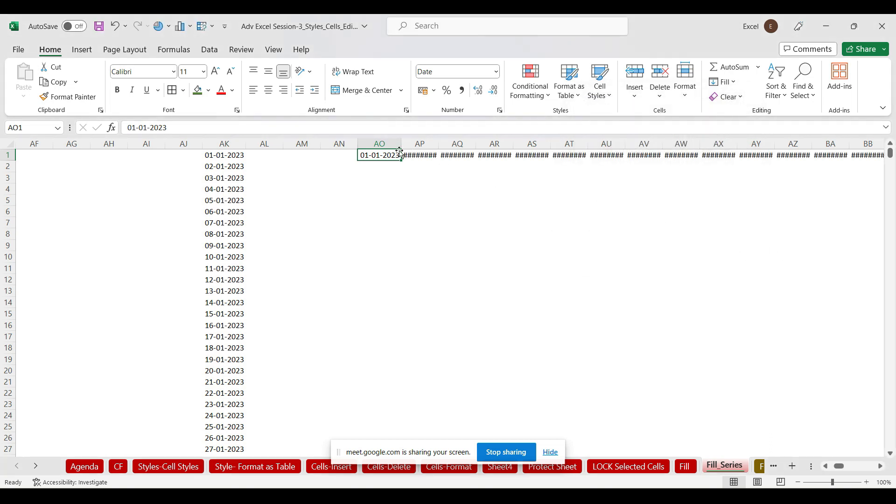
key(ctrl+z)
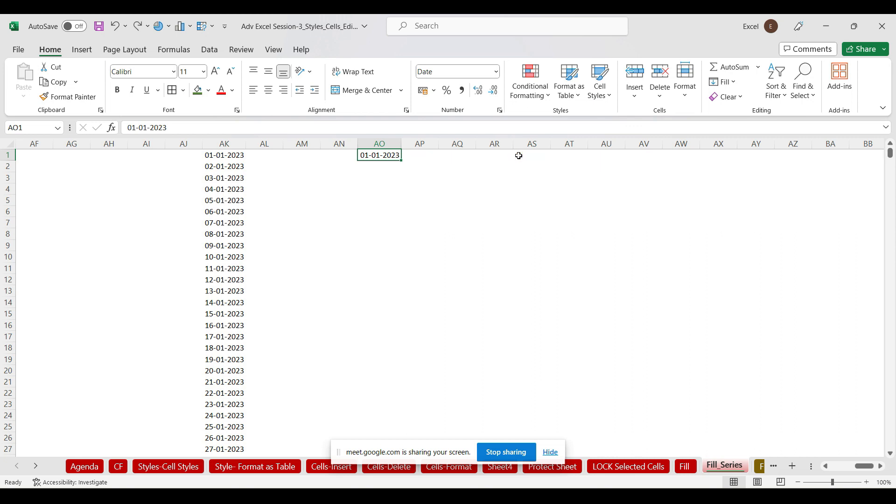
Fill column AO with weekday-only dates from 01-01-2023 through 31-12-2023, using a Columns, Weekday series
click(734, 84)
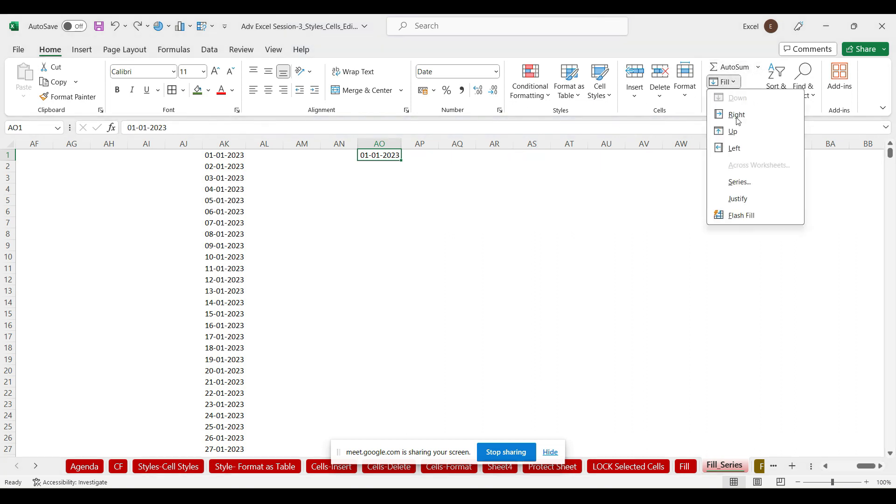
click(746, 188)
click(597, 148)
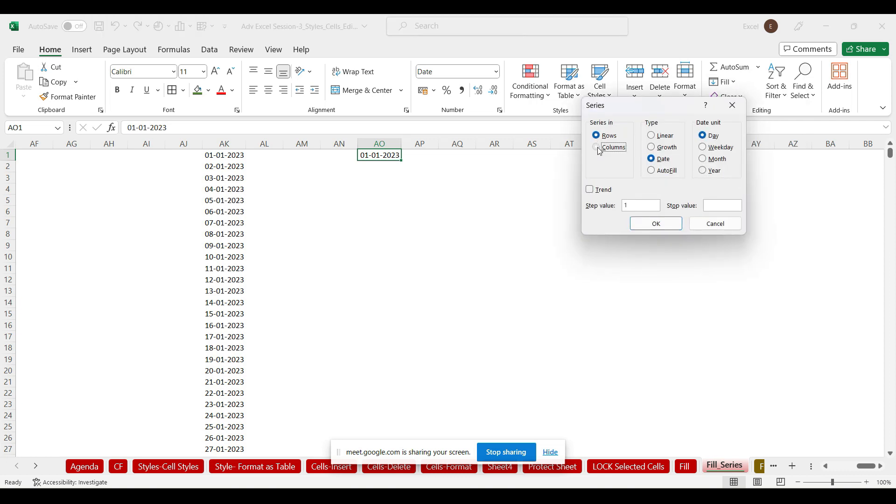
click(704, 148)
click(712, 205)
text(31-12-2023)
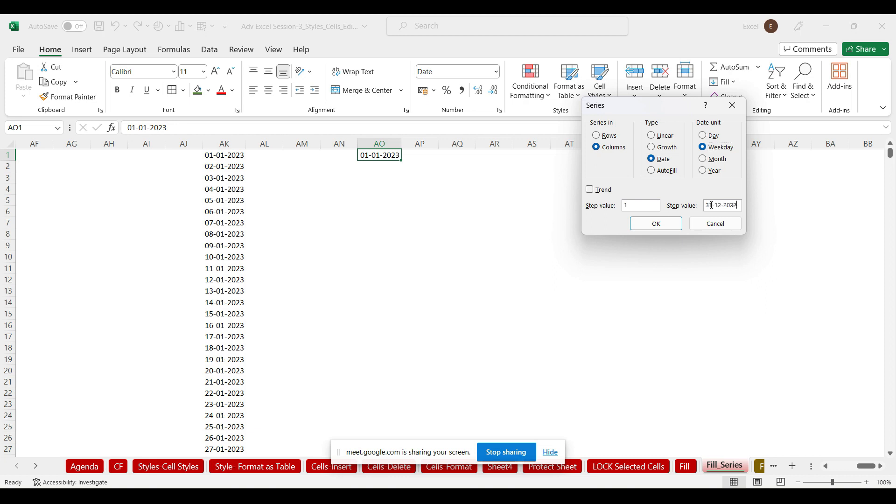
click(669, 228)
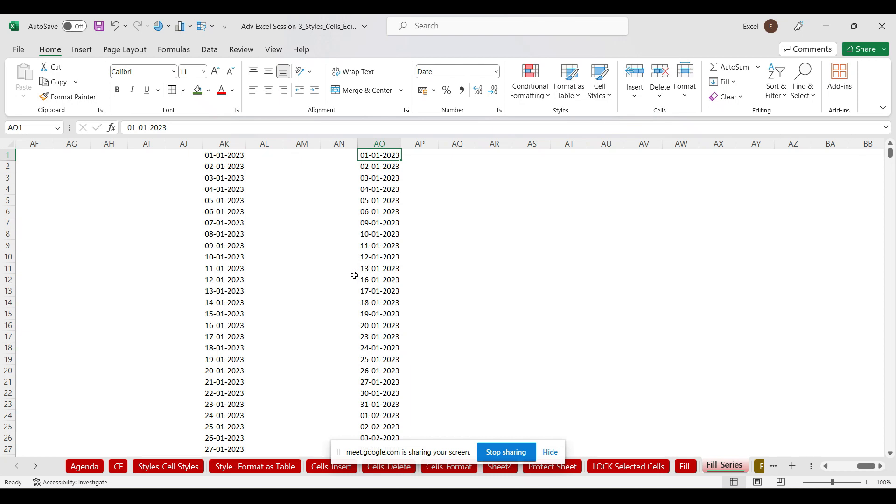
click(425, 158)
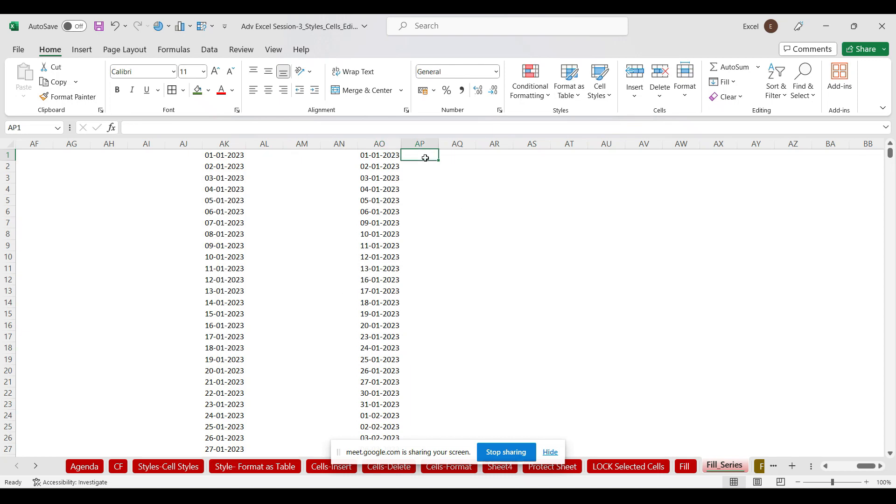
text(=)
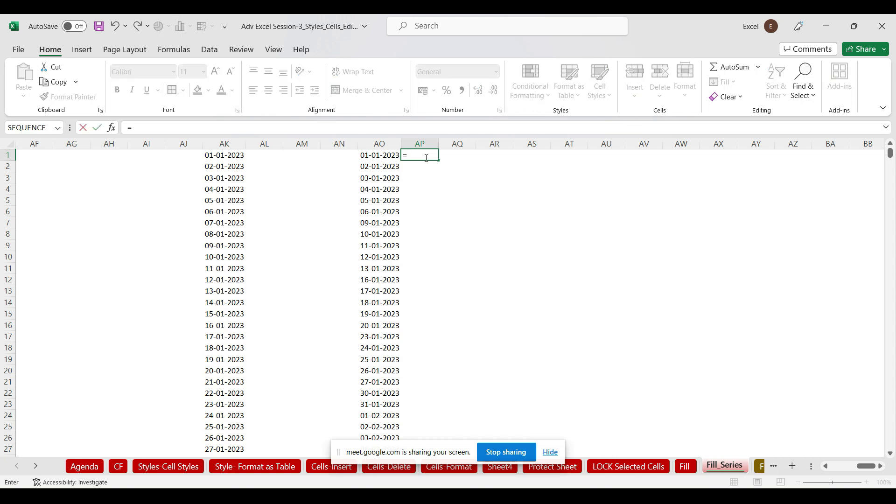
text(text)
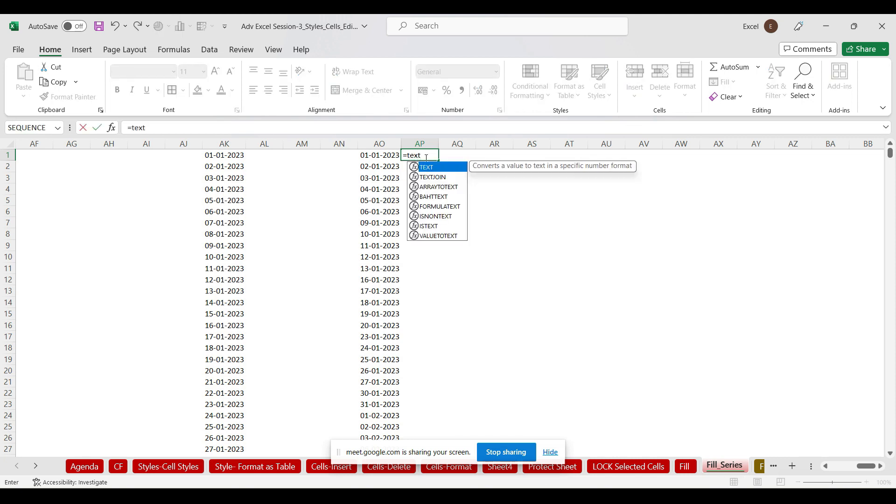
key(Tab)
click(375, 155)
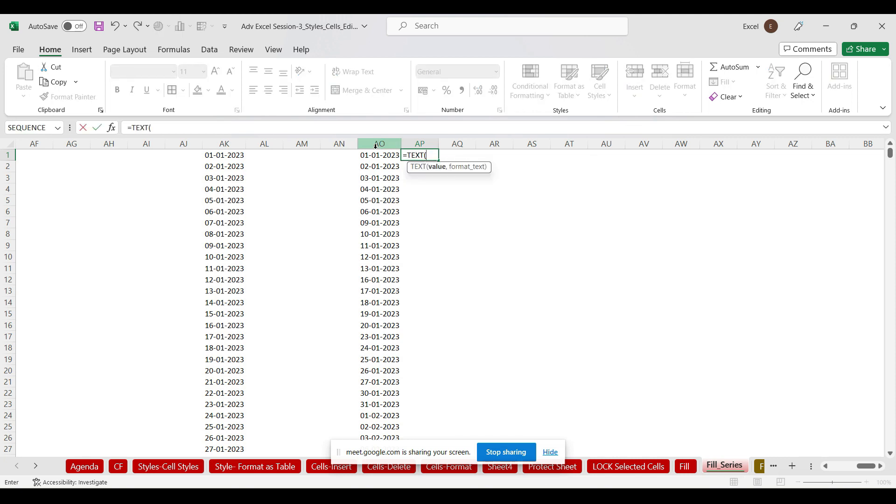
text(,"ddd"))
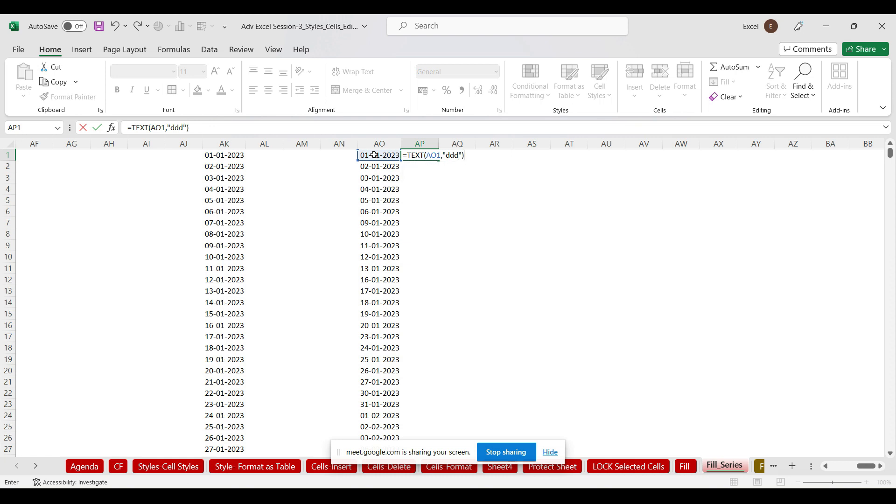
key(ctrl+Return)
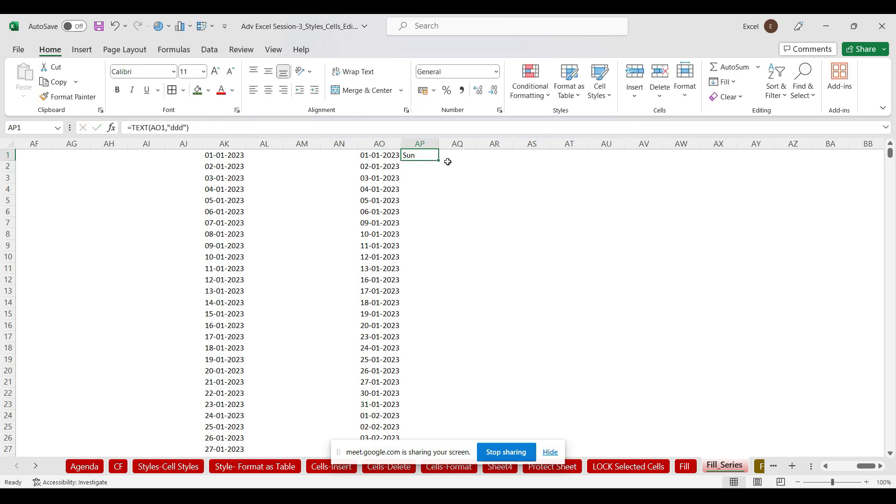
double_click(439, 160)
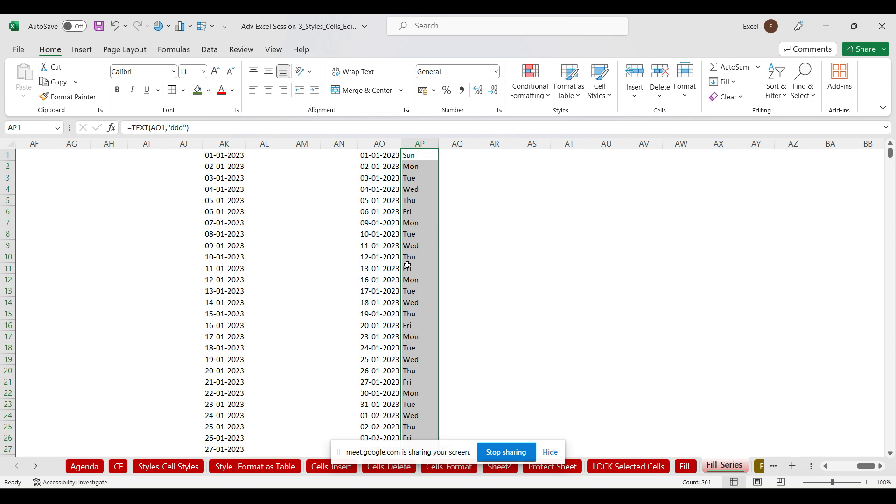
click(409, 144)
key(Delete)
click(418, 157)
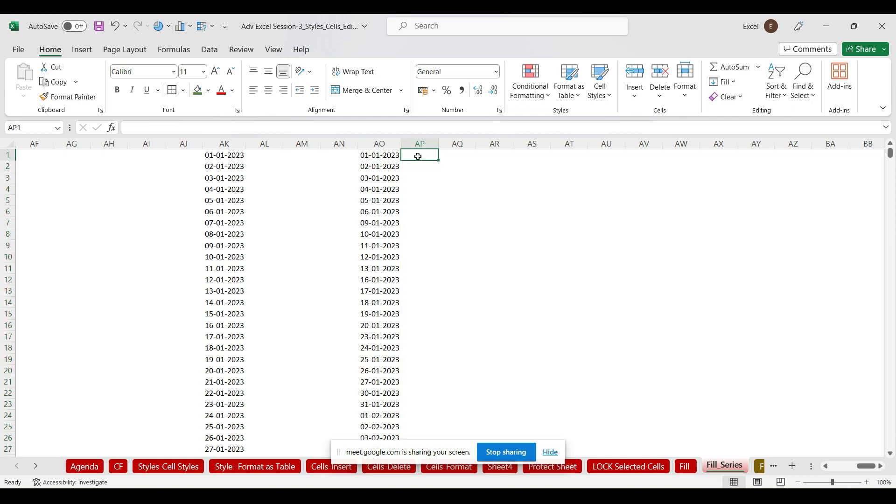
Type the formula =TEXT(AO1,"ddd") into cell AP1
text(=)
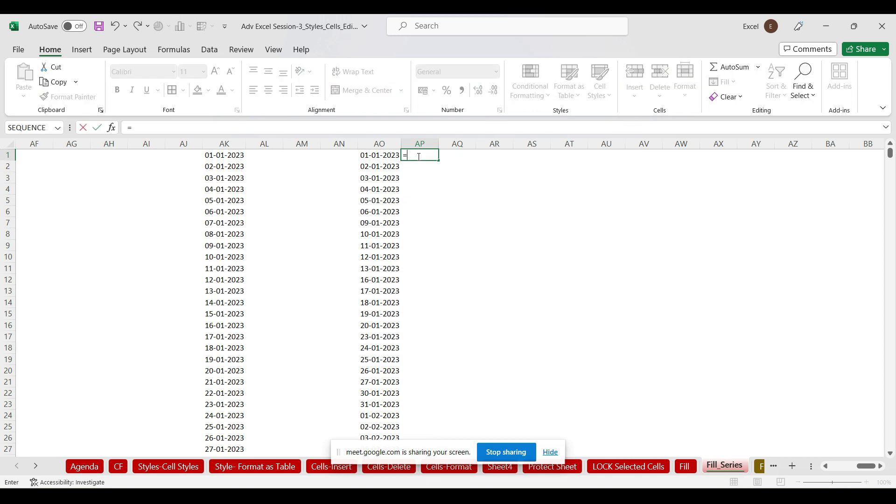
text(text)
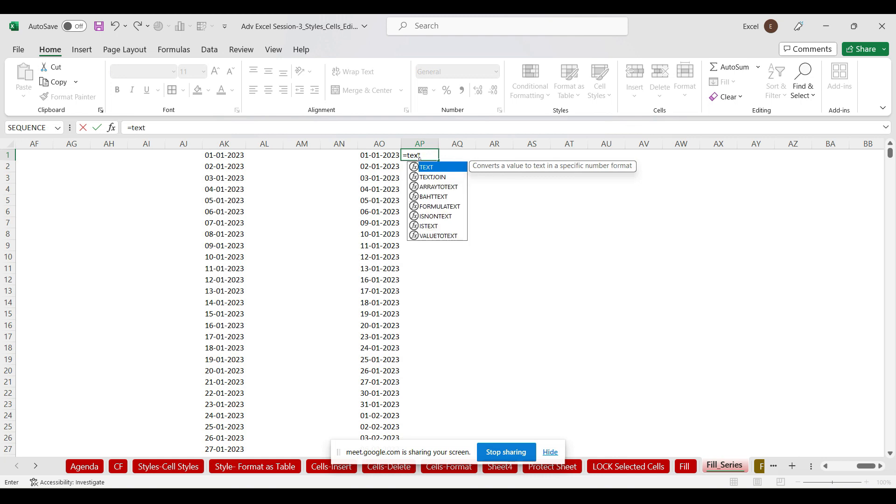
key(Tab)
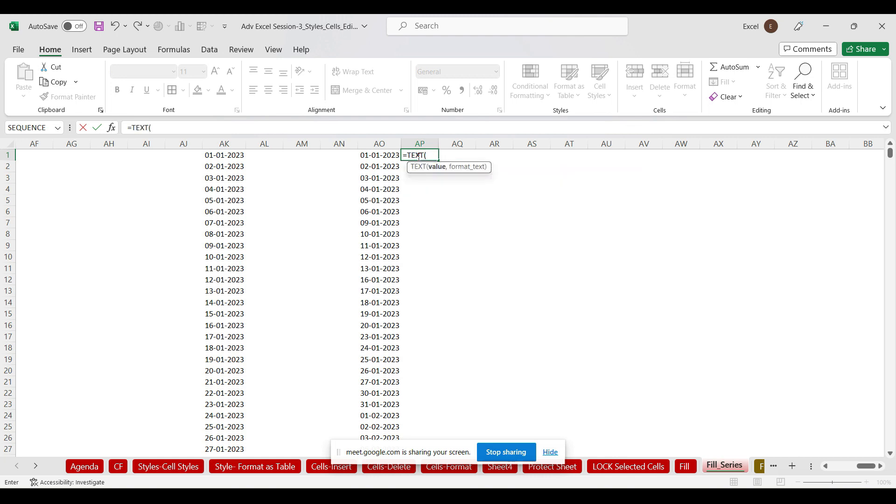
click(380, 156)
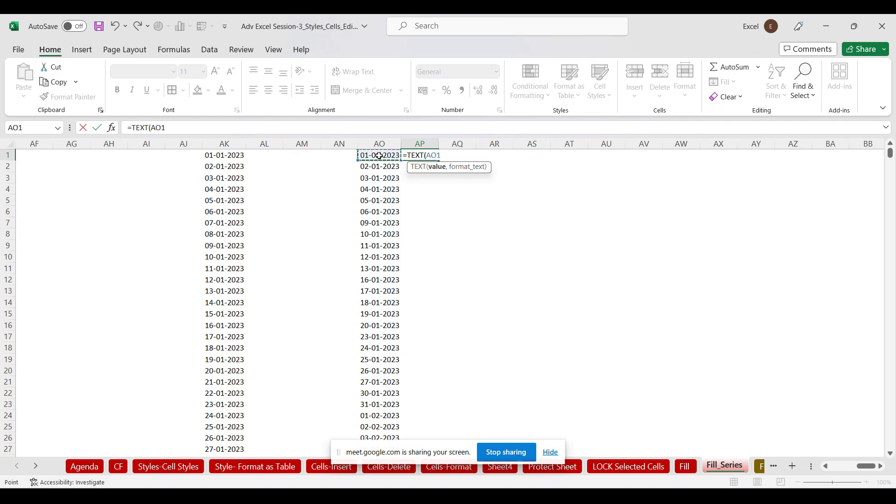
text(,)
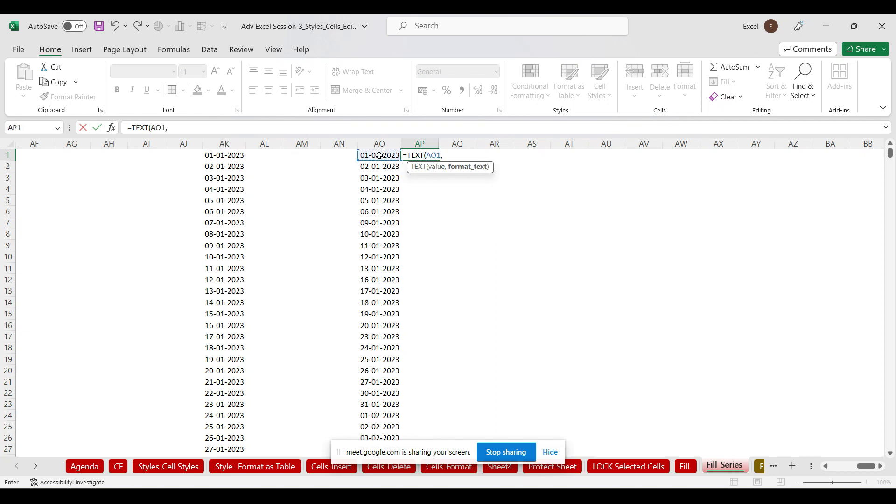
text("ddd"))
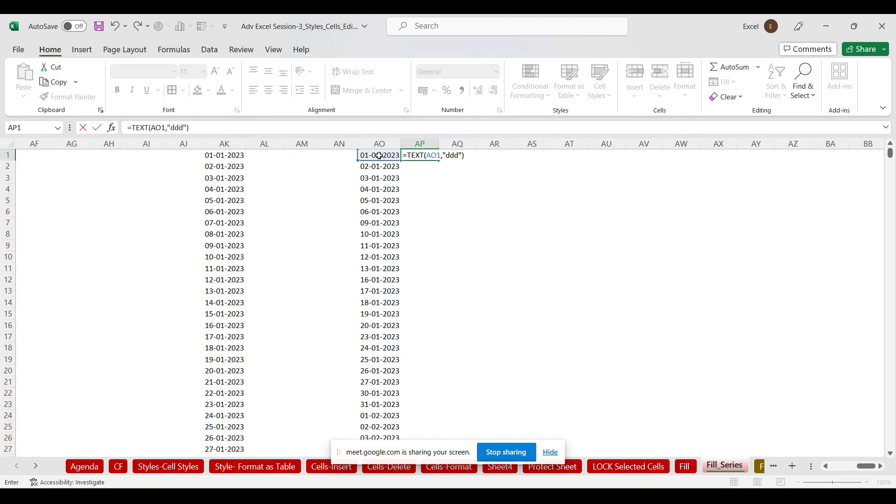
Erase the unfinished formula so cell AP1 is empty again
key(BackSpace)
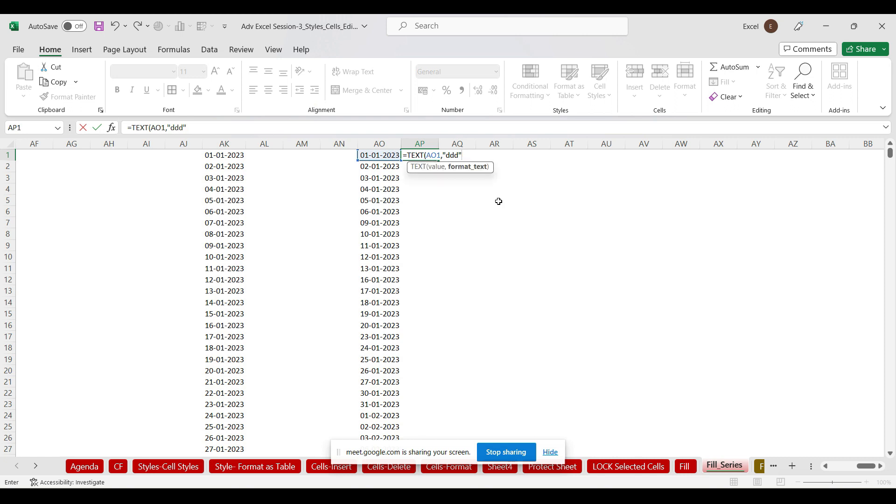
key(BackSpace)
key(BackSpace)
key(BackSpace)
key(BackSpace)
key(BackSpace)
key(BackSpace)
key(BackSpace)
key(BackSpace)
key(BackSpace)
key(BackSpace)
key(BackSpace)
key(BackSpace)
key(BackSpace)
key(BackSpace)
key(BackSpace)
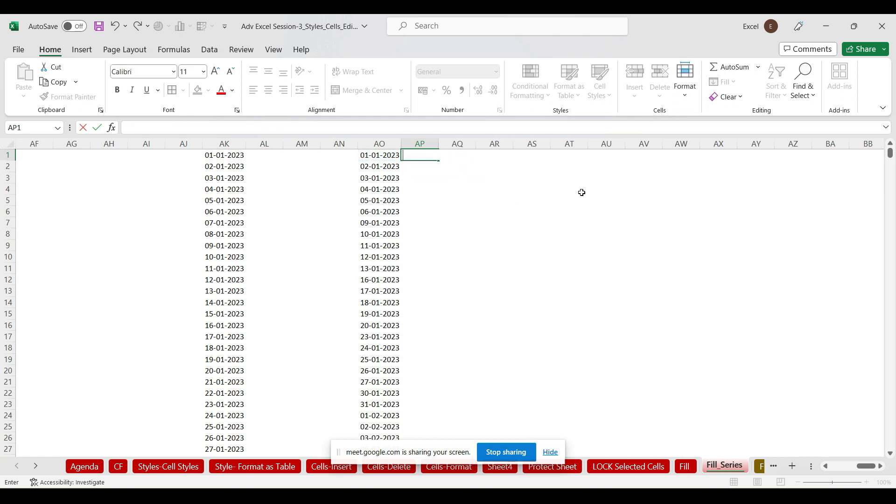
click(581, 192)
click(423, 155)
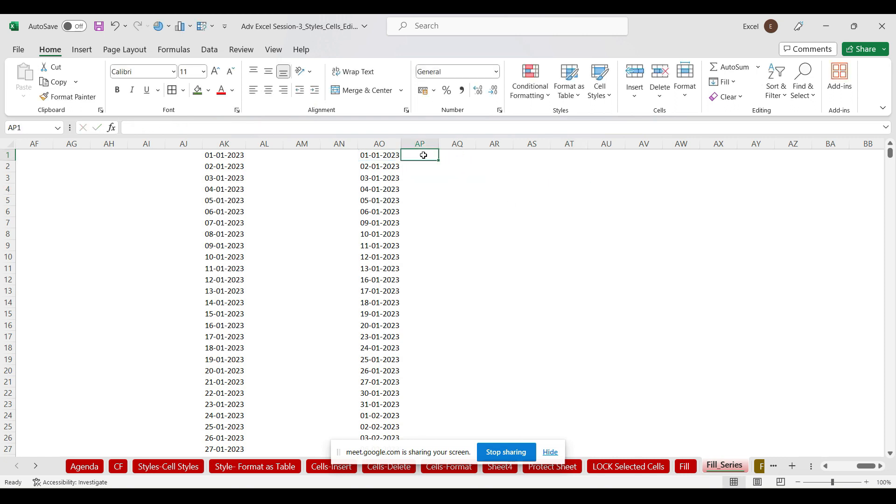
Start a TEXT formula in AP1 with the argument helper, then cancel it
text(=text)
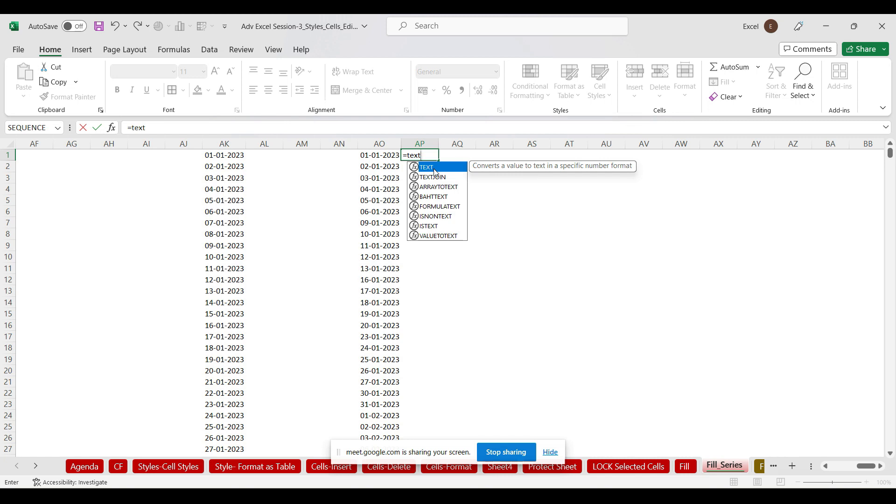
double_click(435, 172)
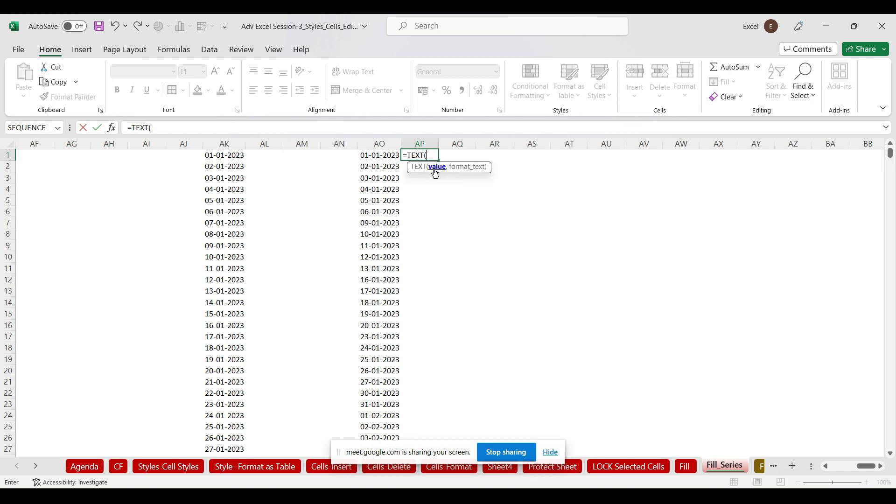
click(111, 128)
drag(615, 99, 703, 83)
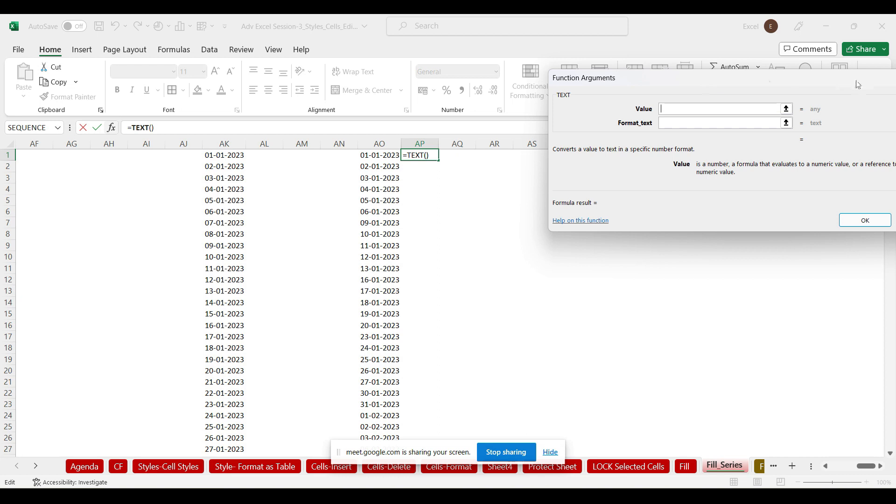
drag(831, 84, 670, 103)
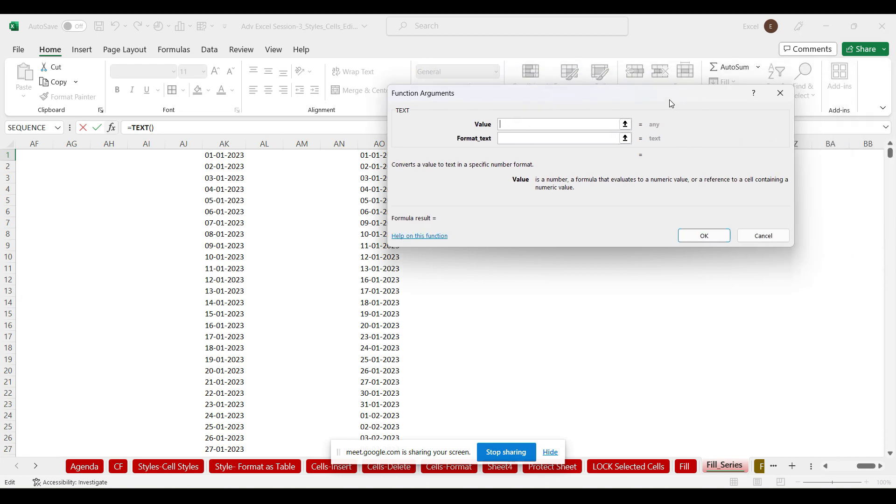
click(780, 93)
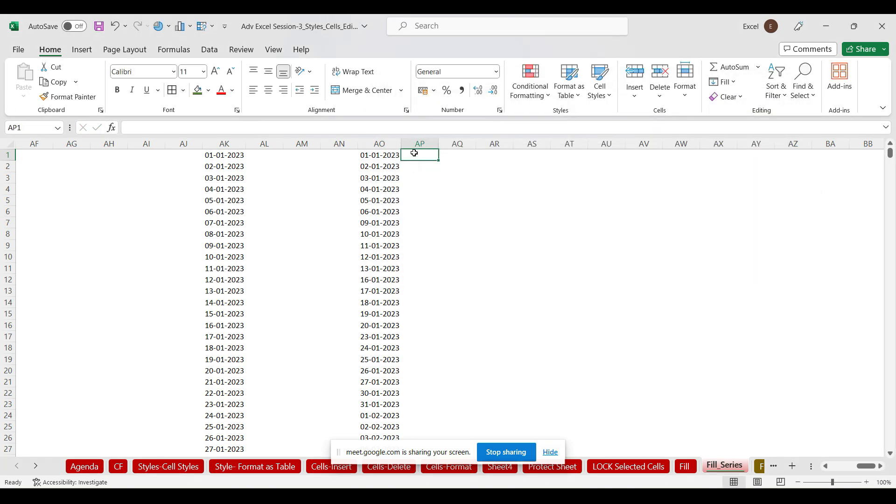
Enter =TEXT(AO1,"ddd") in AP1, showing Sun, and copy it down column AP
text(=)
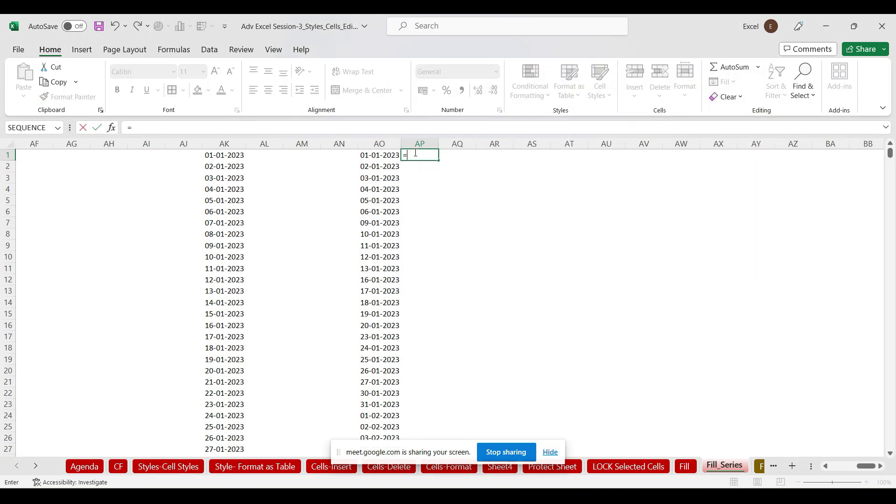
text(text)
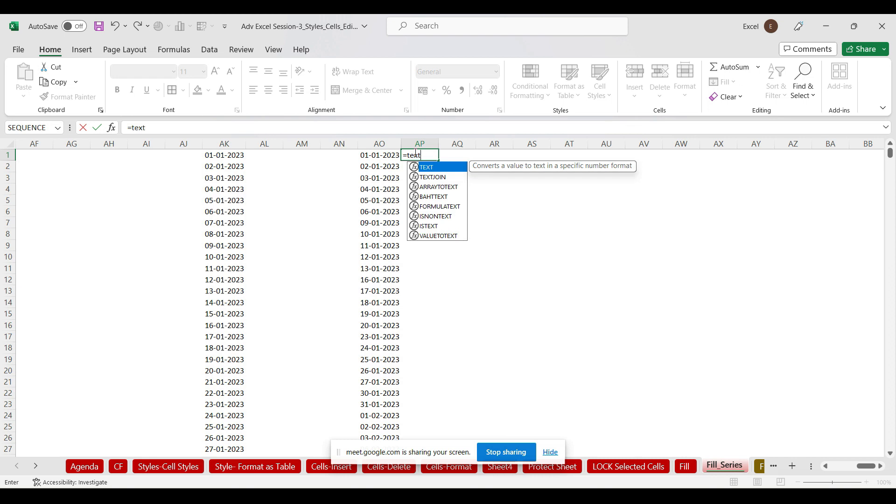
key(Tab)
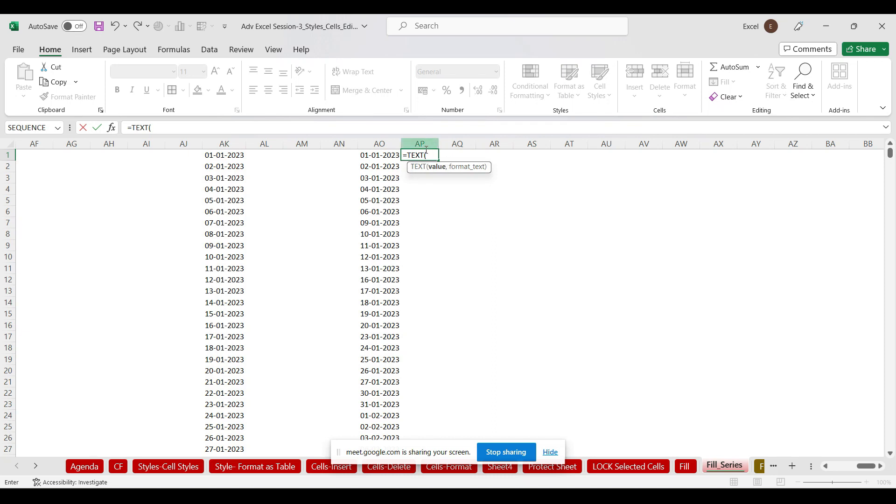
click(112, 129)
drag(528, 96, 665, 90)
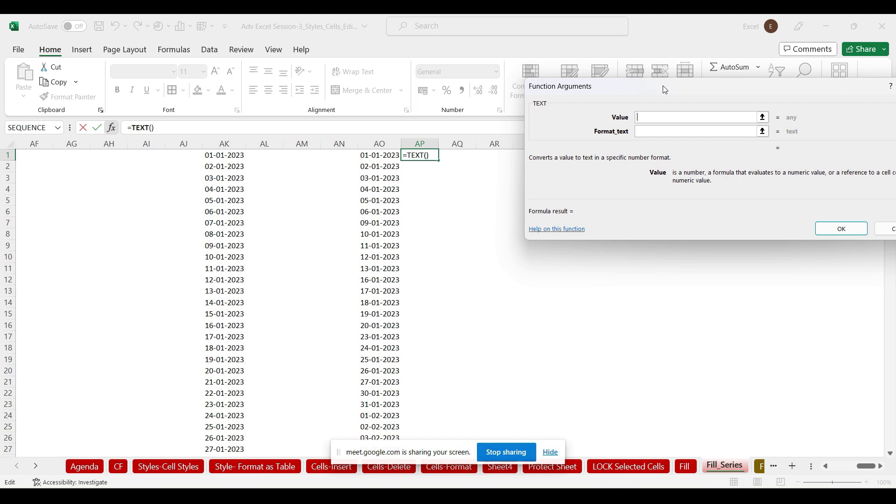
click(387, 158)
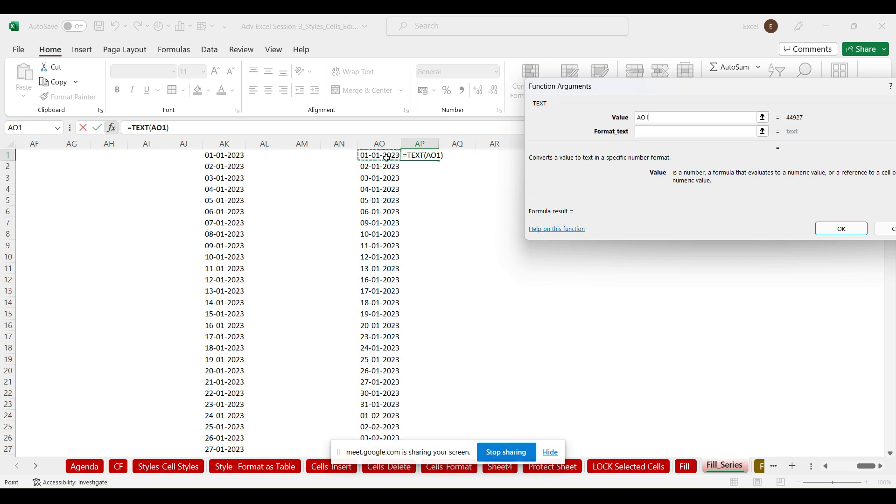
click(678, 130)
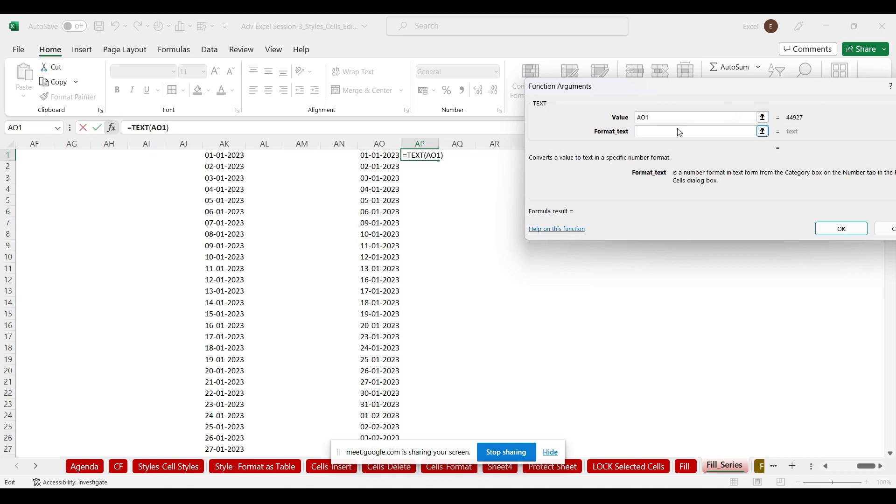
text(ddd)
click(840, 229)
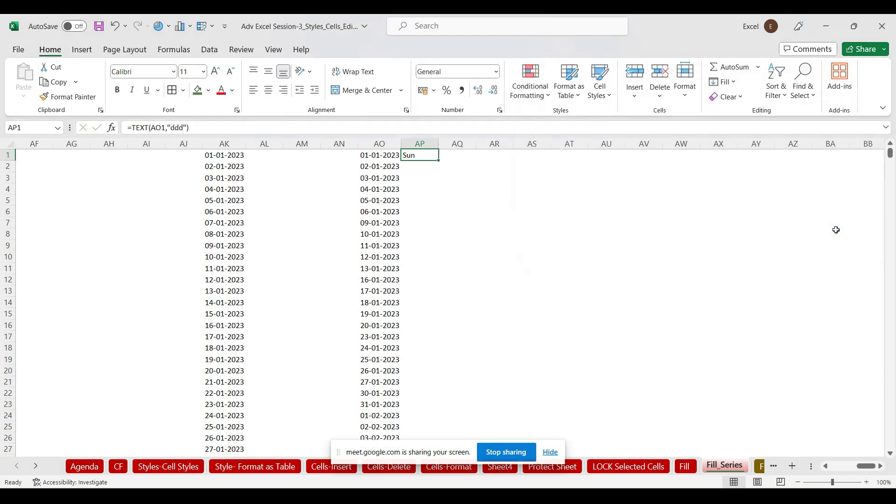
double_click(439, 161)
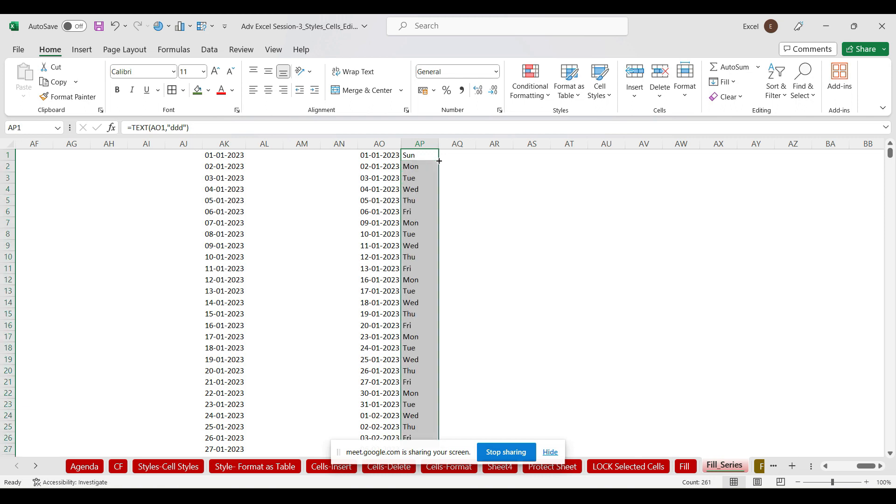
click(891, 154)
drag(891, 154, 879, 119)
Enter 02-01-2023 in cell AR1 and widen column AR to display it fully
click(504, 155)
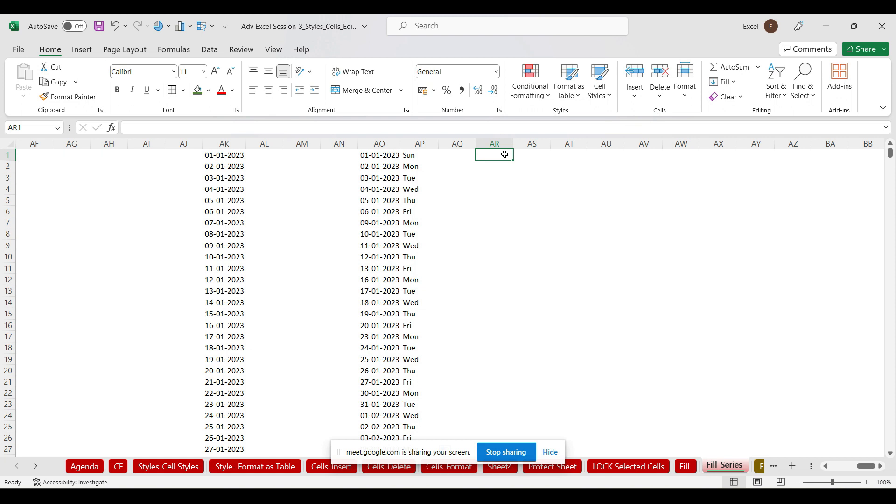
text(02-01-2023)
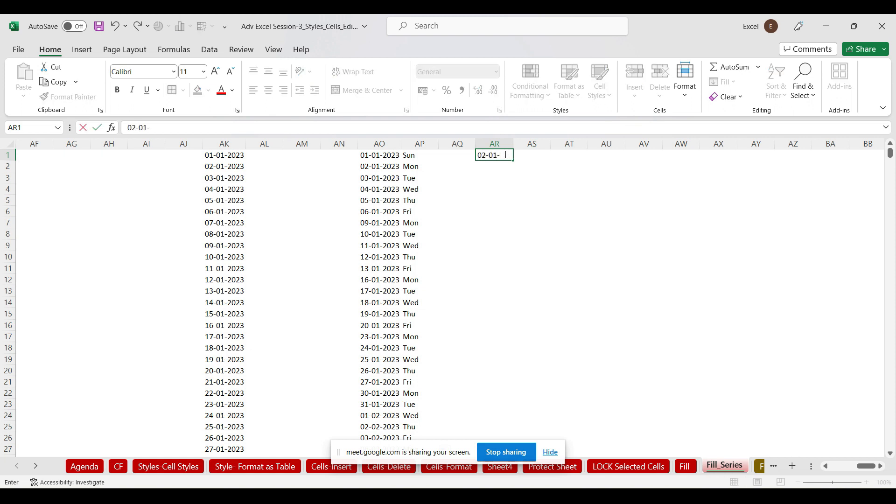
click(531, 173)
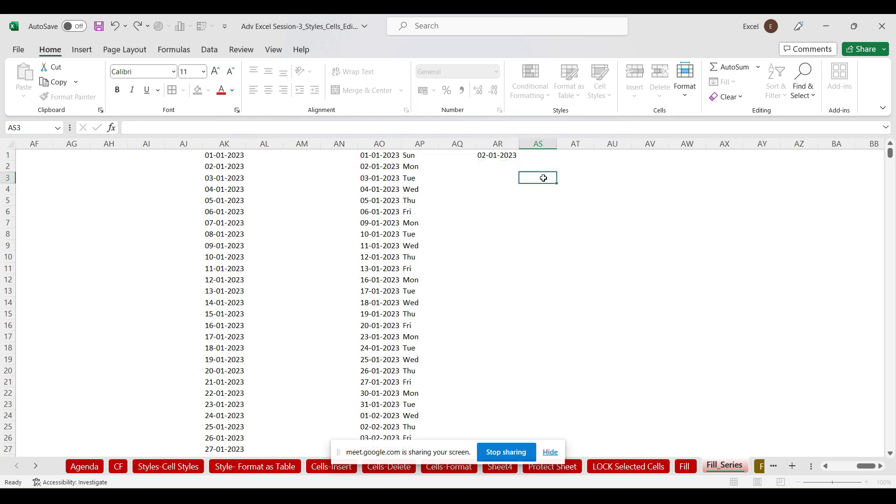
drag(514, 142, 532, 142)
click(511, 156)
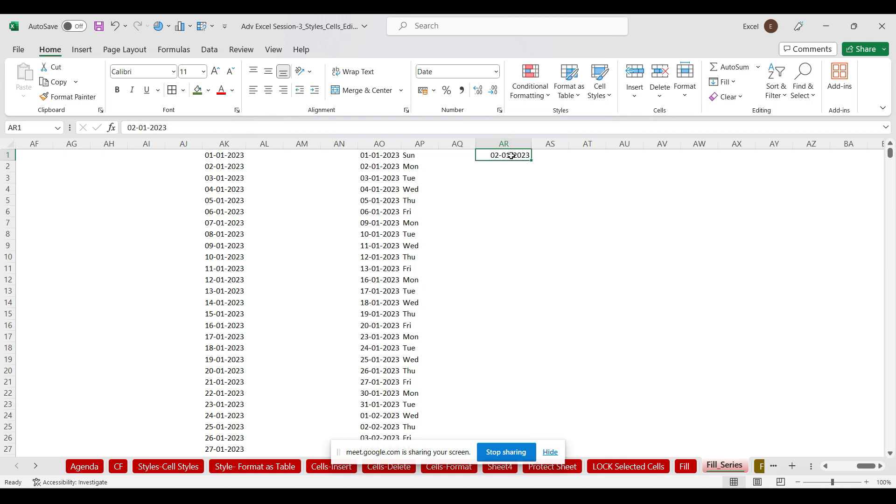
click(376, 159)
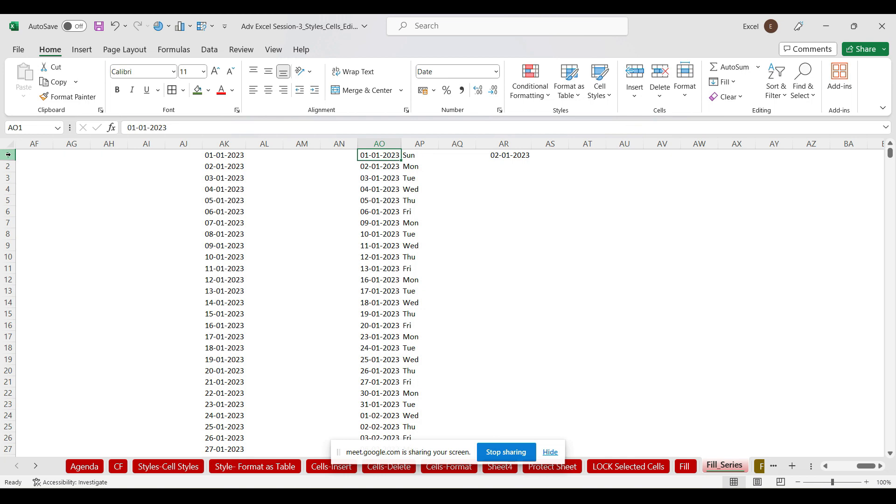
Put =TEXT(AK1,"ddd") in AL1 and copy the weekday formula down column AL
click(256, 158)
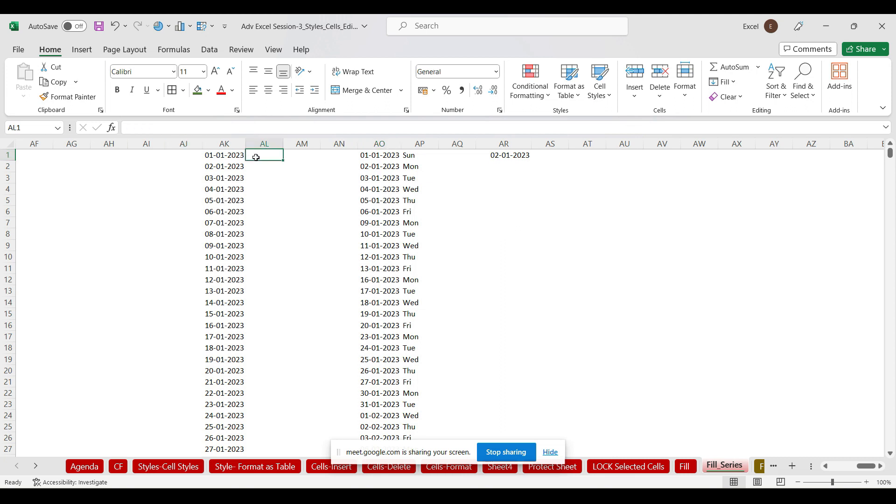
text(=)
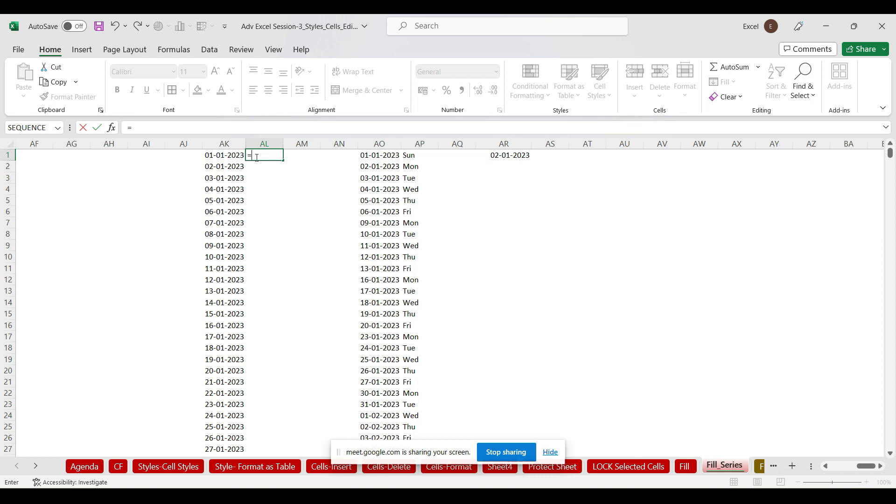
text(text)
key(Tab)
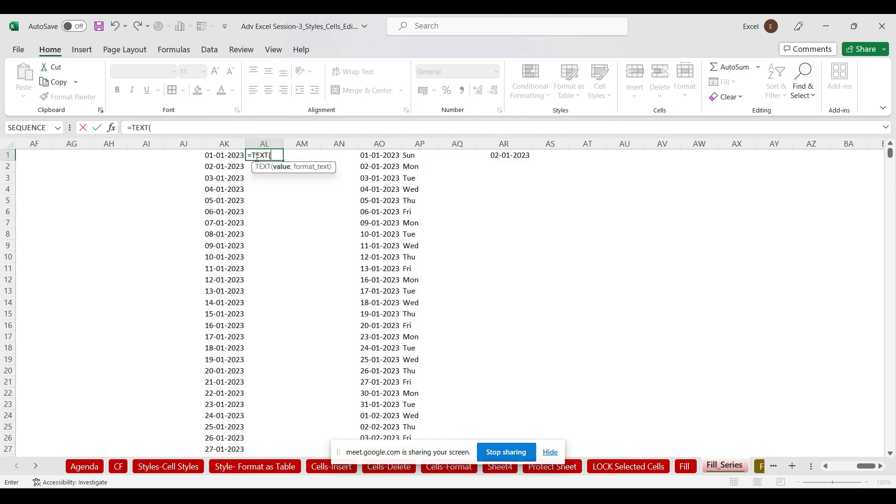
click(216, 156)
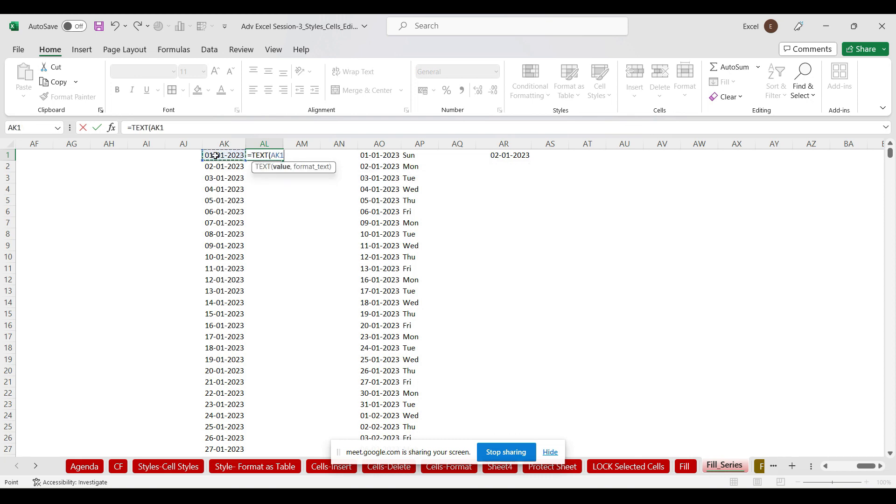
text(,"ddd")
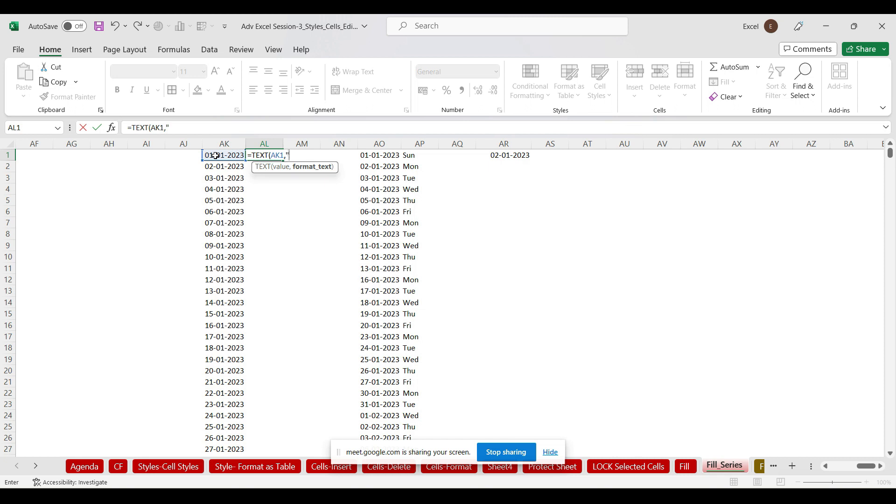
text())
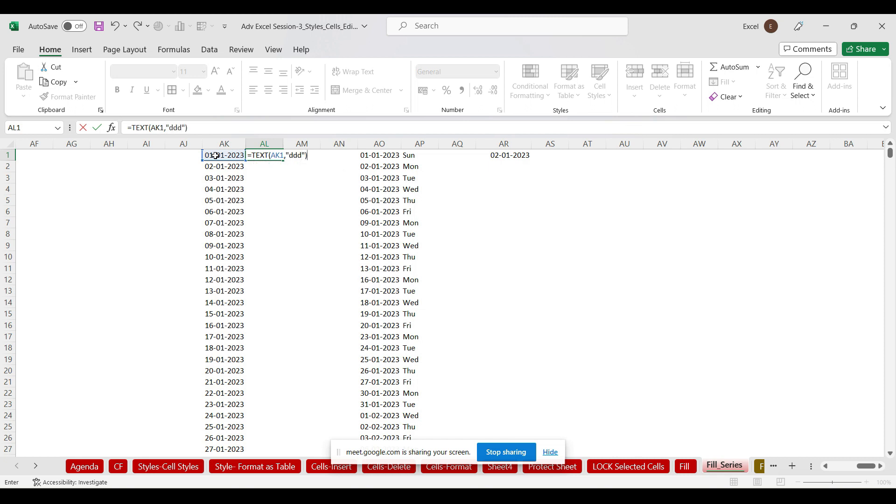
key(Return)
click(251, 155)
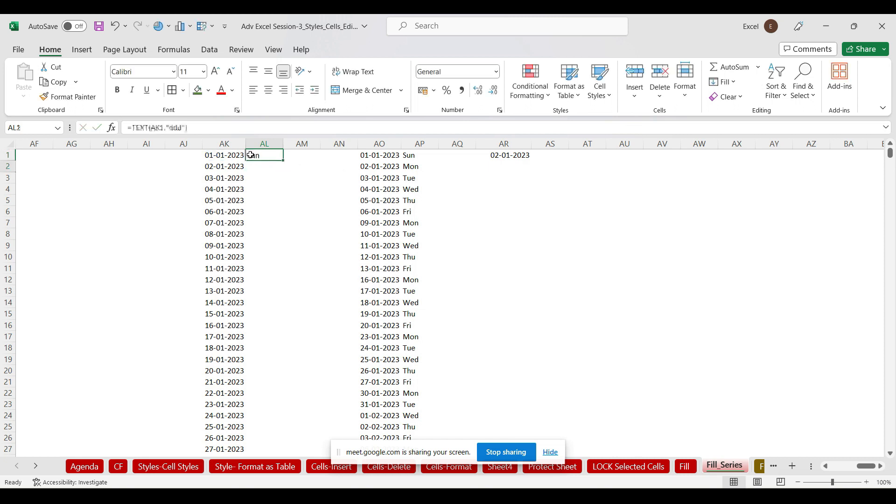
double_click(283, 161)
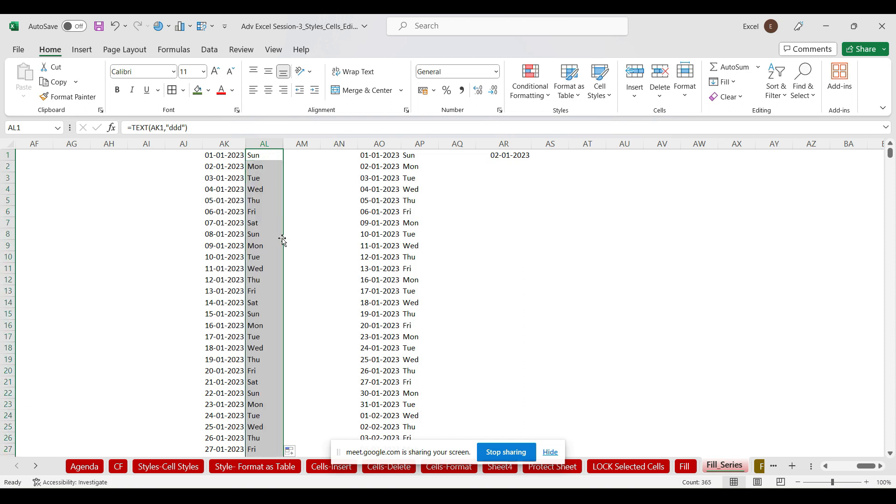
Insert a top row with headings Date and Day, and turn on filters
click(7, 155)
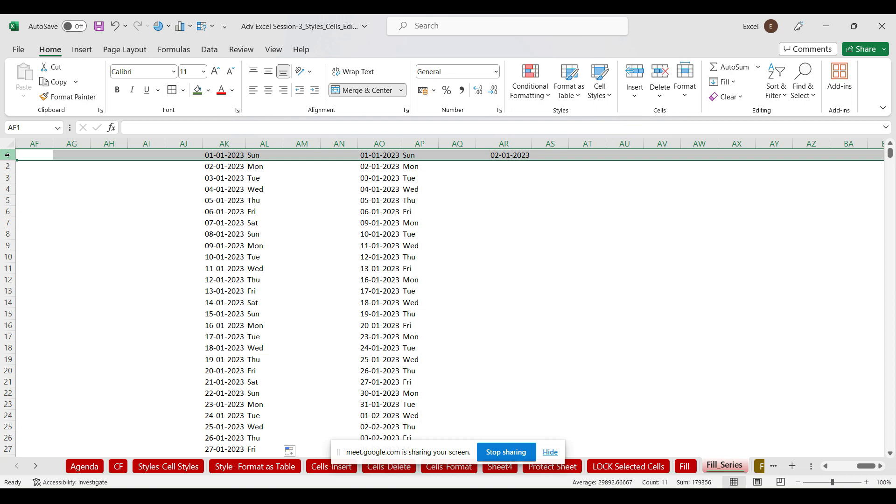
key(ctrl+shift+plus)
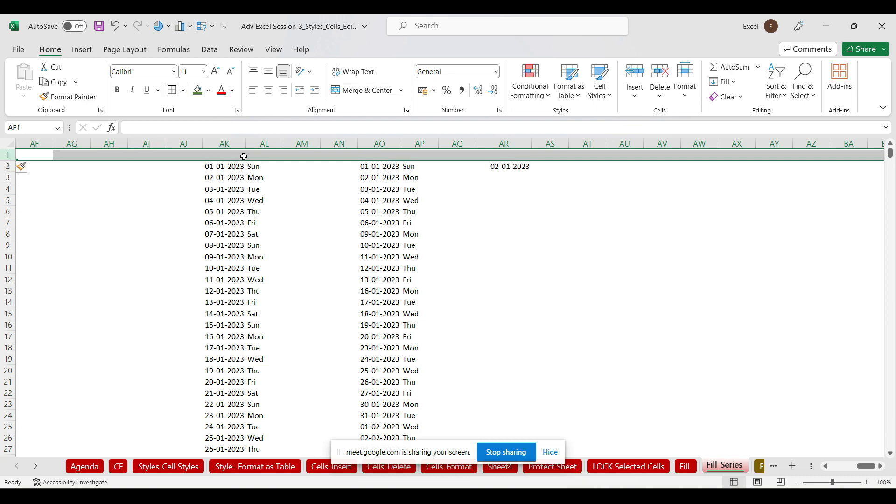
click(226, 155)
text(Date)
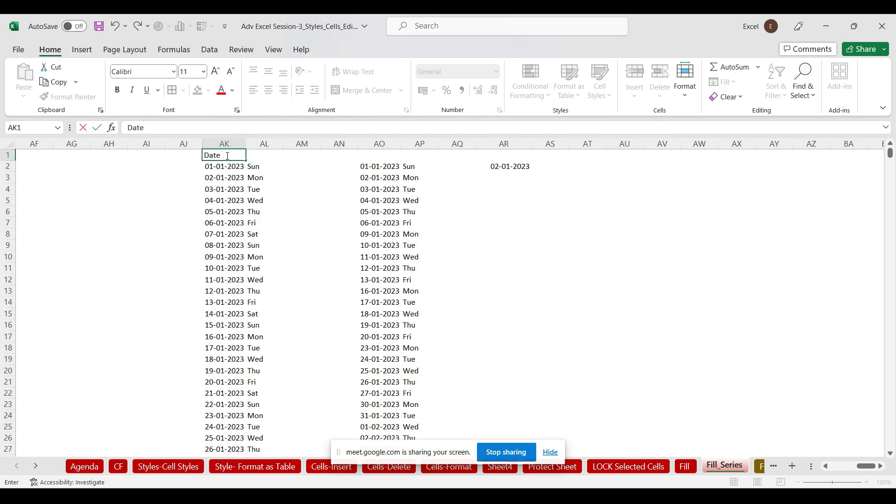
key(Tab)
text(Da)
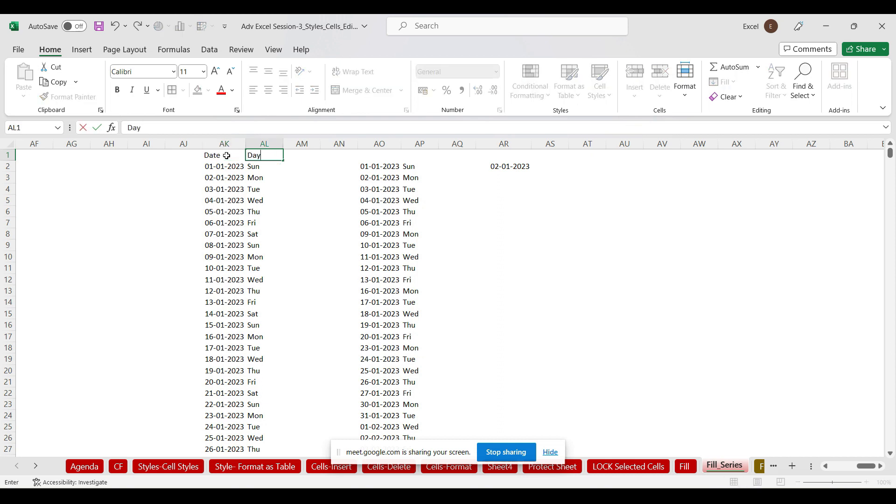
click(225, 157)
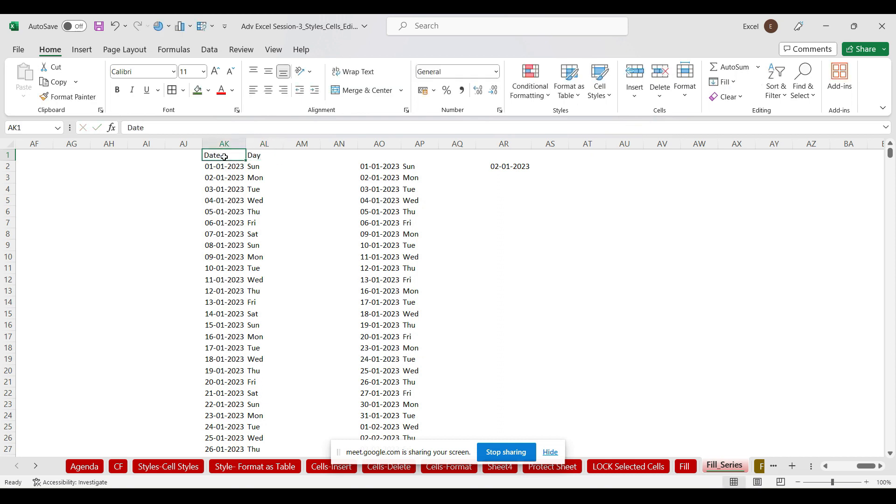
key(ctrl+shift+l)
Filter the Day column to show only Sun rows
click(280, 157)
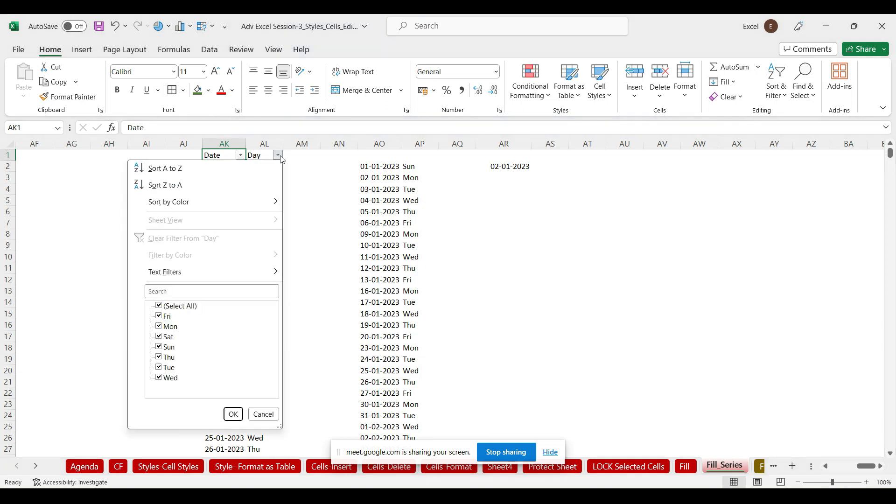
click(159, 307)
click(161, 348)
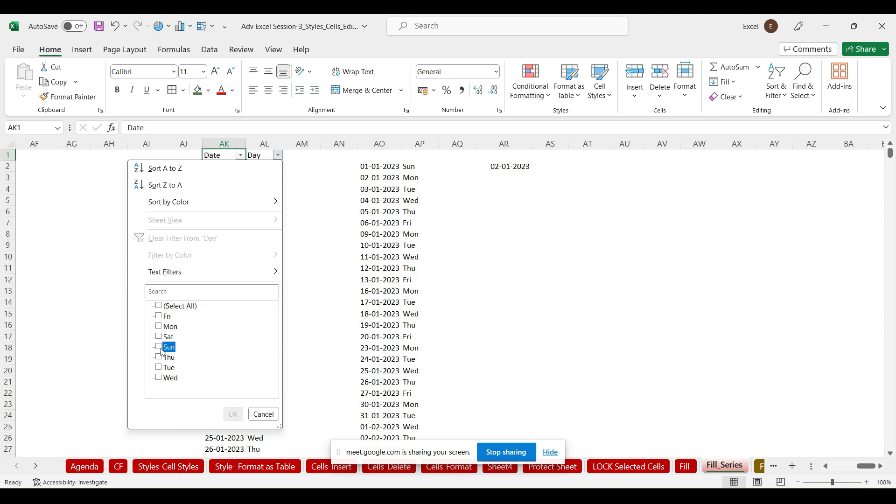
click(233, 414)
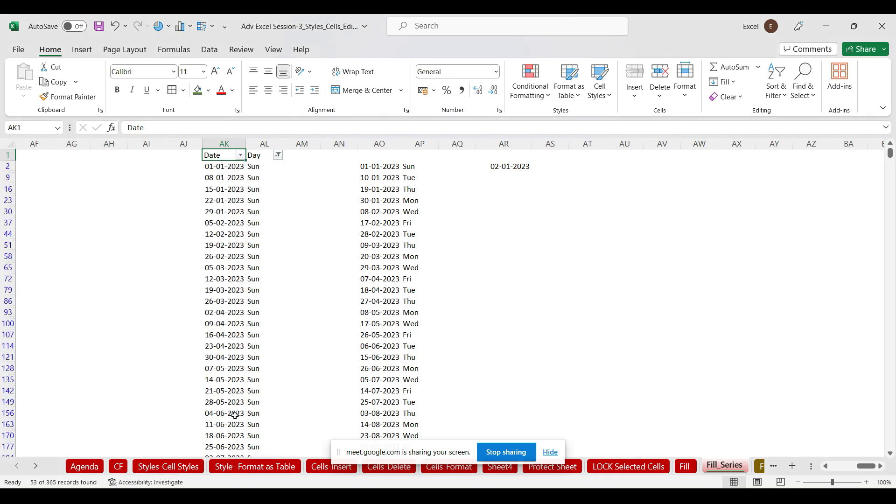
Delete all the visible Sunday rows from row 2 down
click(7, 167)
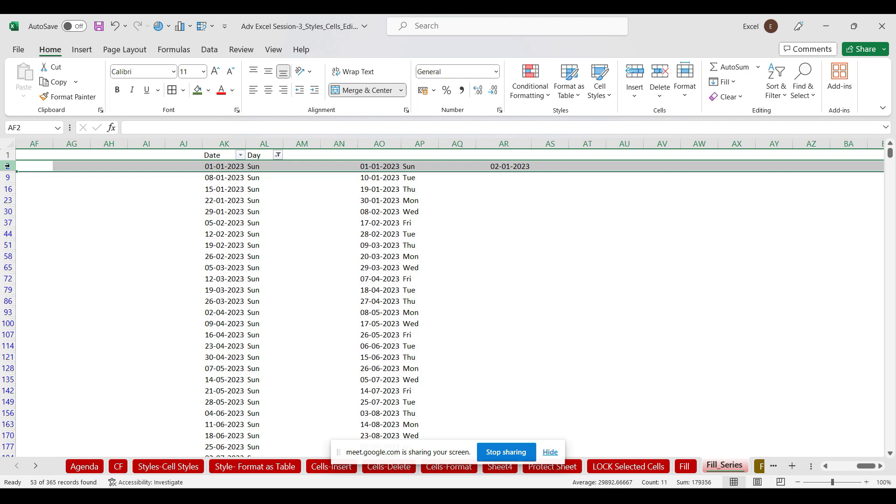
key(ctrl+shift+Down)
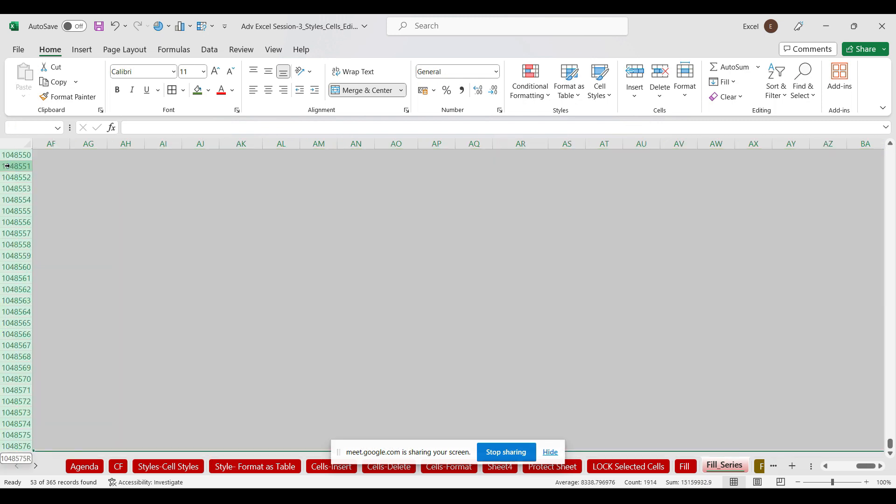
key(ctrl+shift+Up)
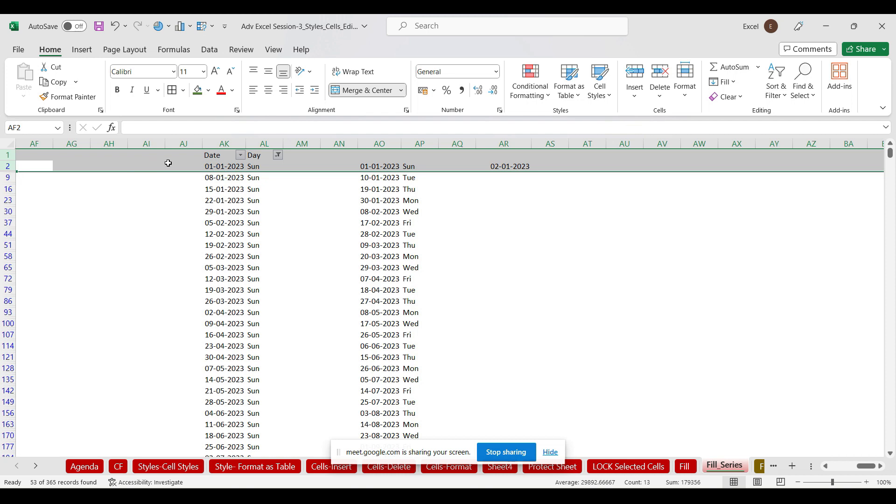
click(379, 144)
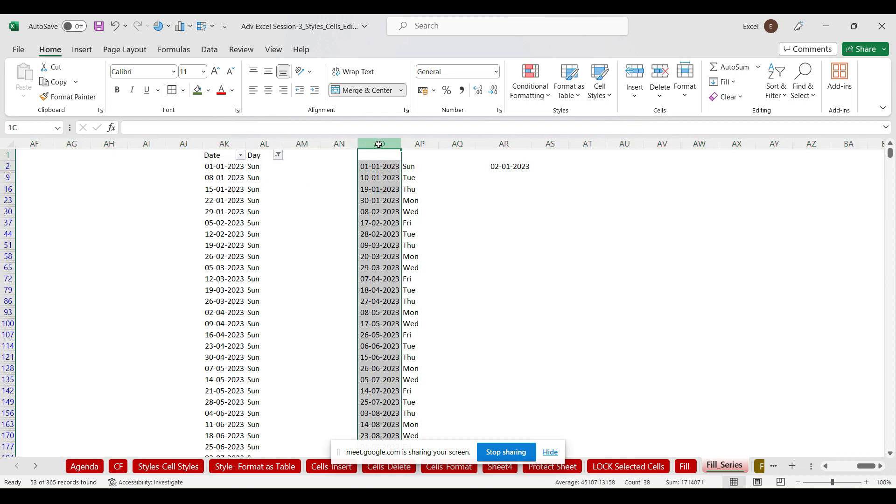
click(7, 166)
drag(7, 166, 8, 289)
key(ctrl+minus)
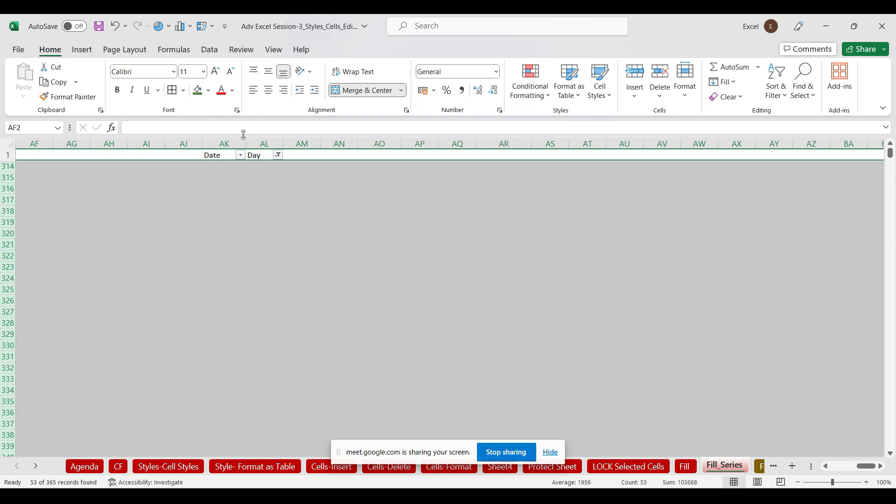
Clear the Day filter by selecting all days again
click(277, 155)
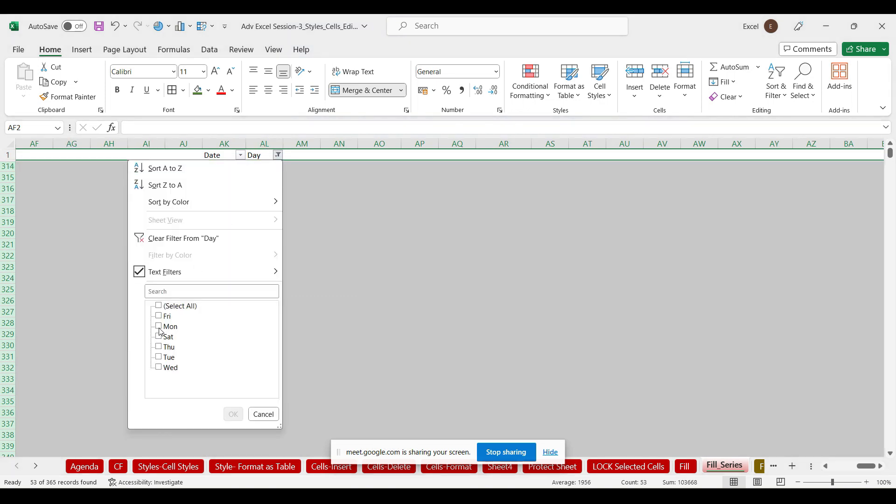
click(159, 306)
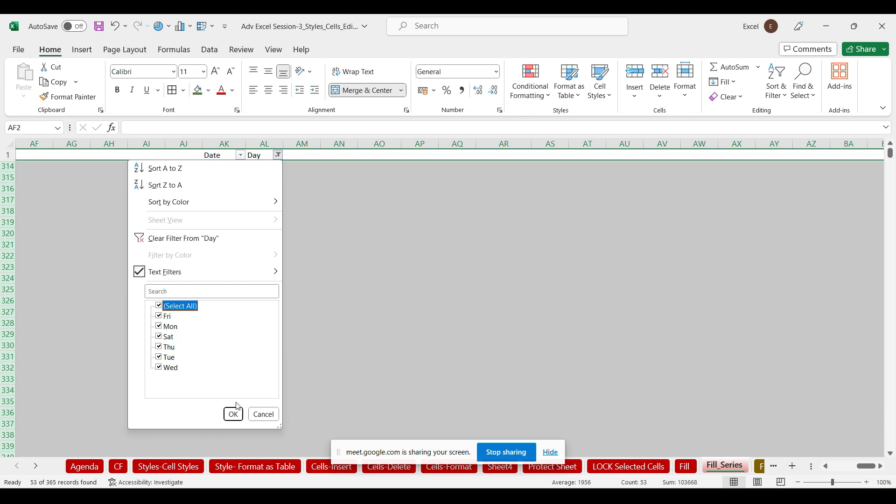
click(233, 414)
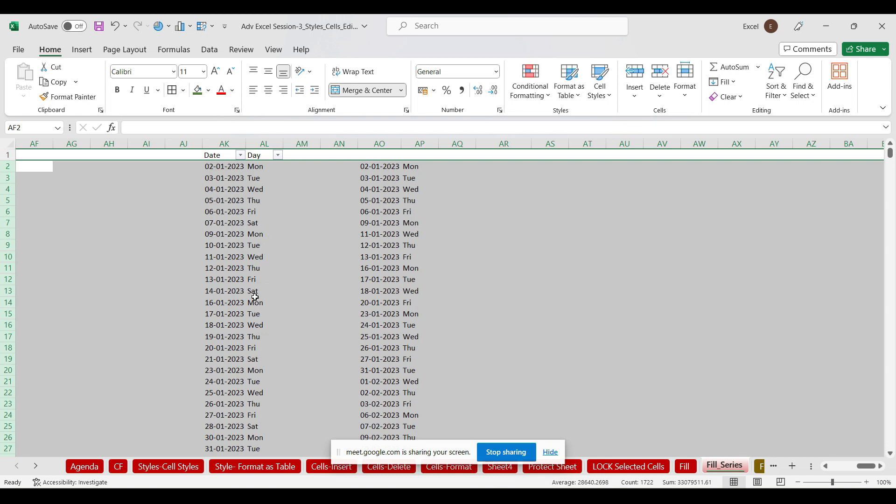
Delete columns AO:AP and review the remaining Date and Day entries
click(385, 144)
drag(399, 148, 407, 146)
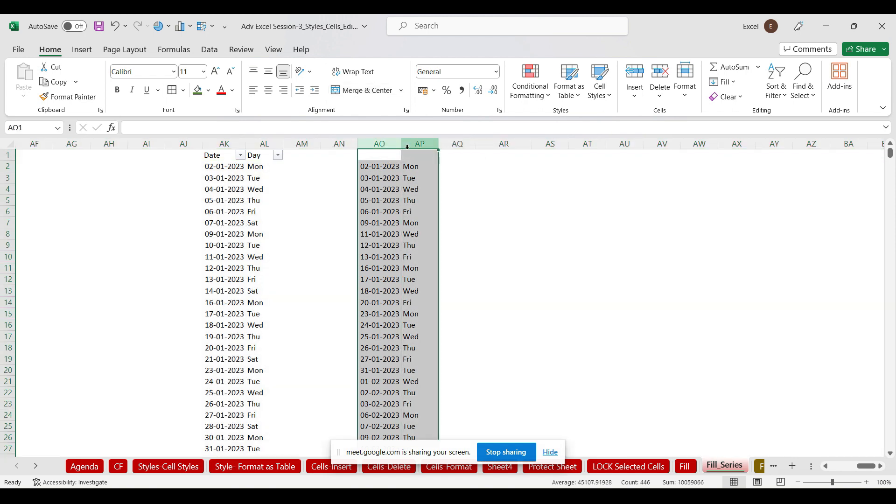
key(ctrl+minus)
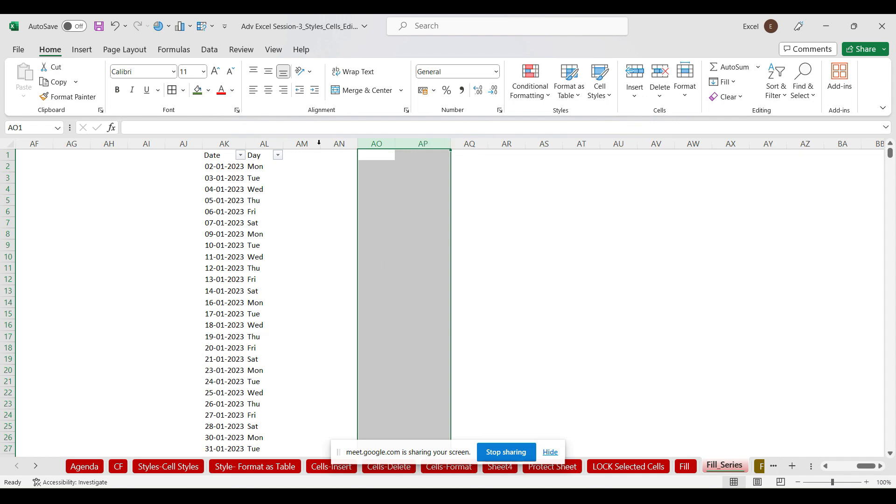
click(221, 166)
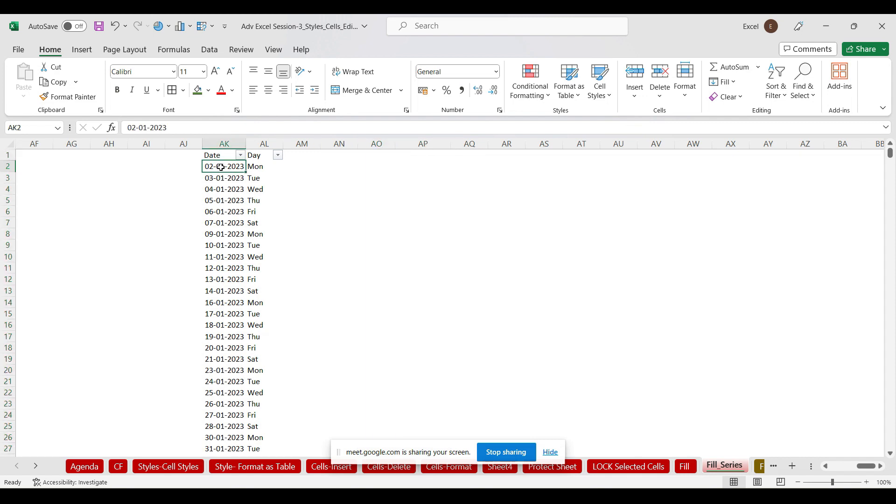
click(264, 167)
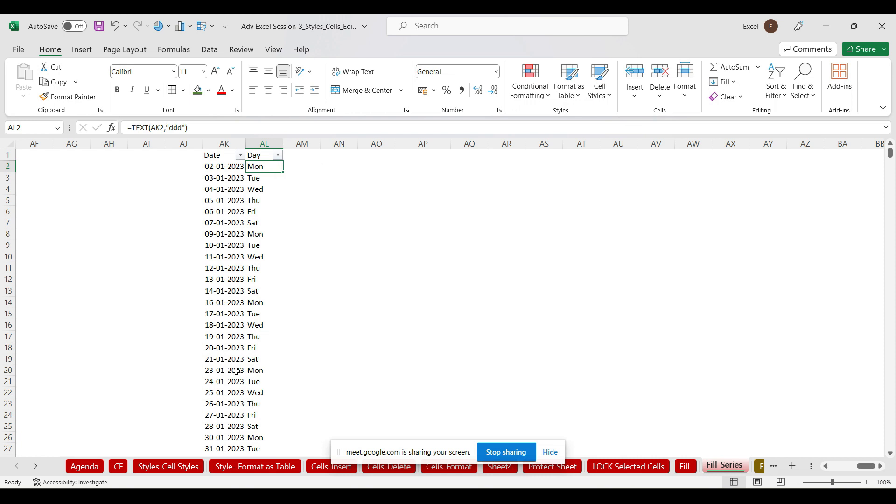
drag(231, 167, 229, 393)
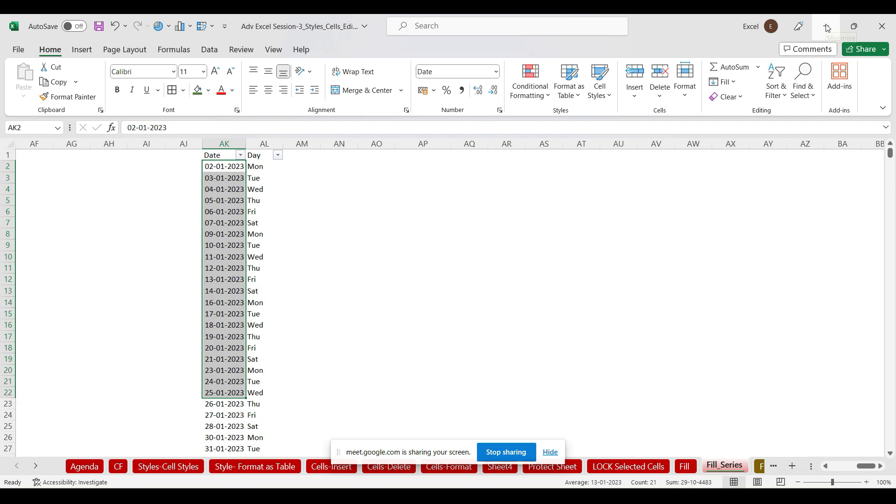
click(630, 314)
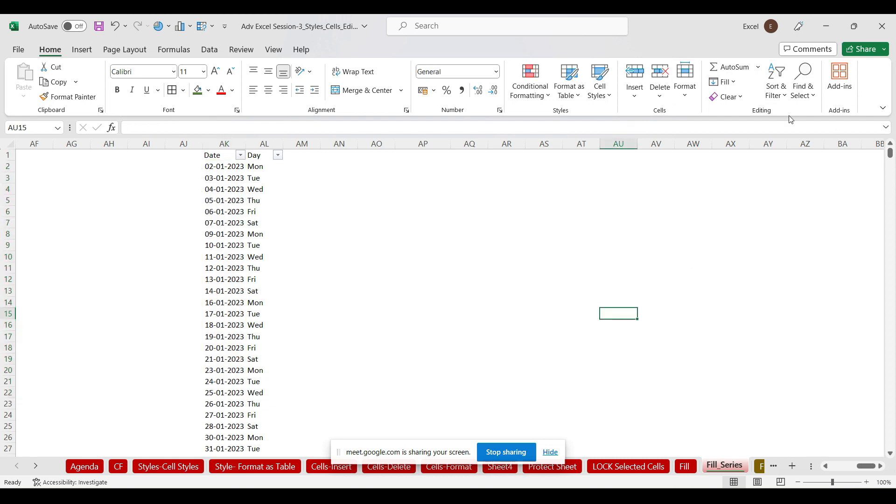
Enter the number 1 in cell AO1
click(380, 156)
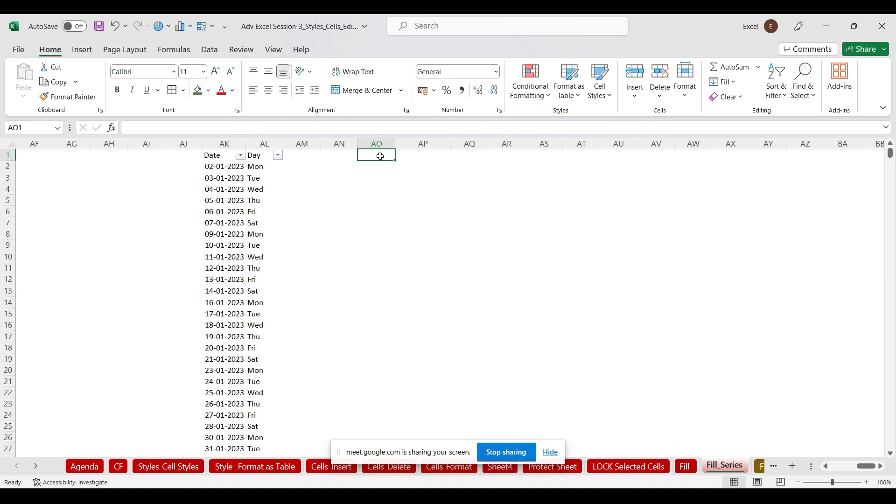
text(1)
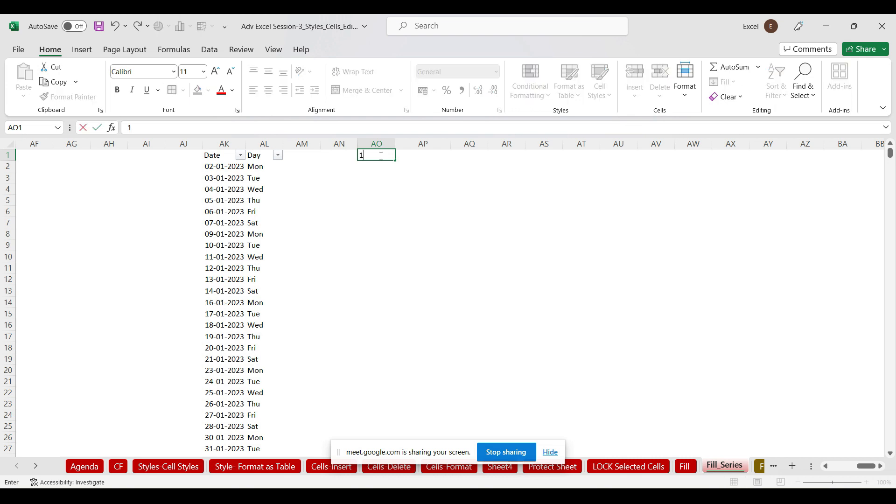
click(381, 157)
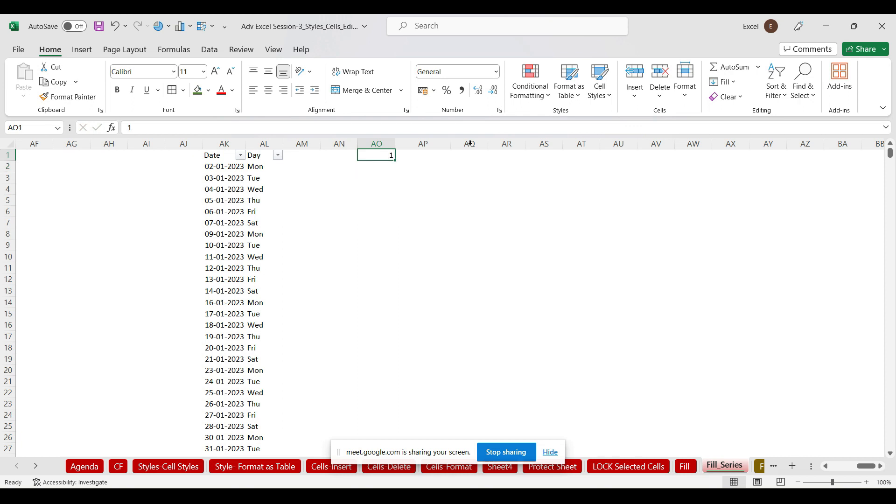
Fill column AO with a linear series, step 1, stopping at 10000, and verify its end
click(735, 83)
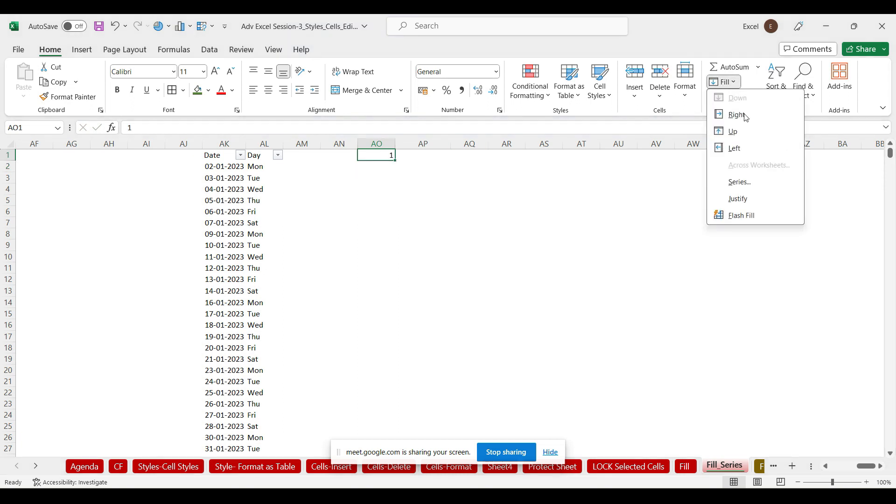
click(740, 182)
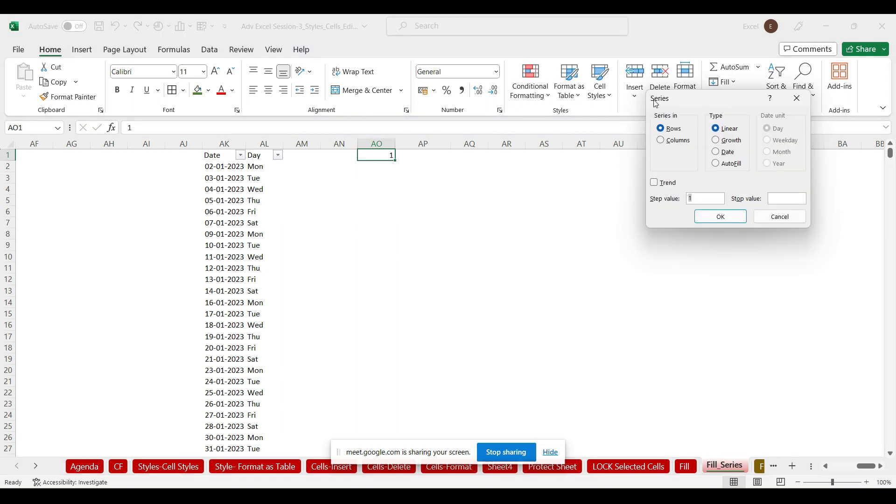
click(661, 140)
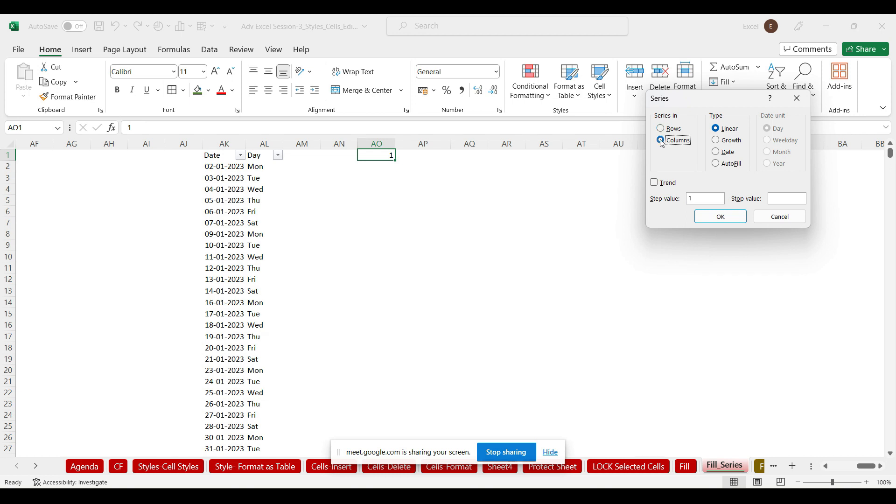
click(783, 198)
click(734, 217)
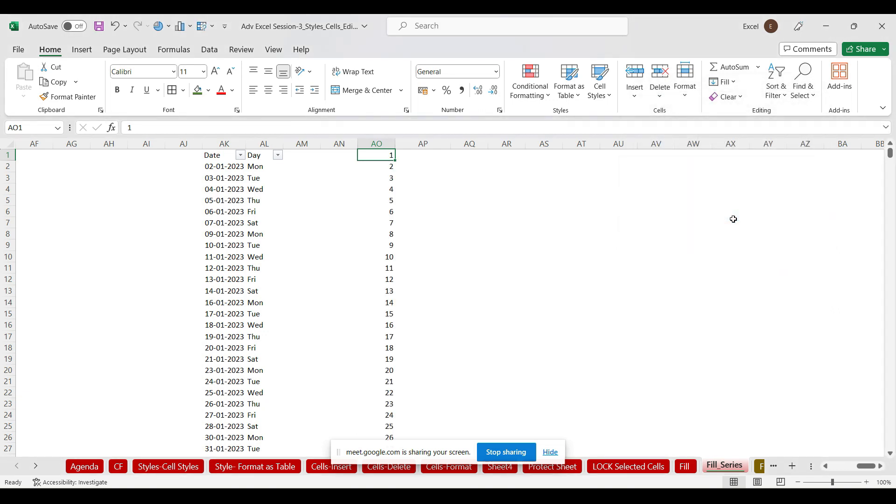
key(ctrl+Down)
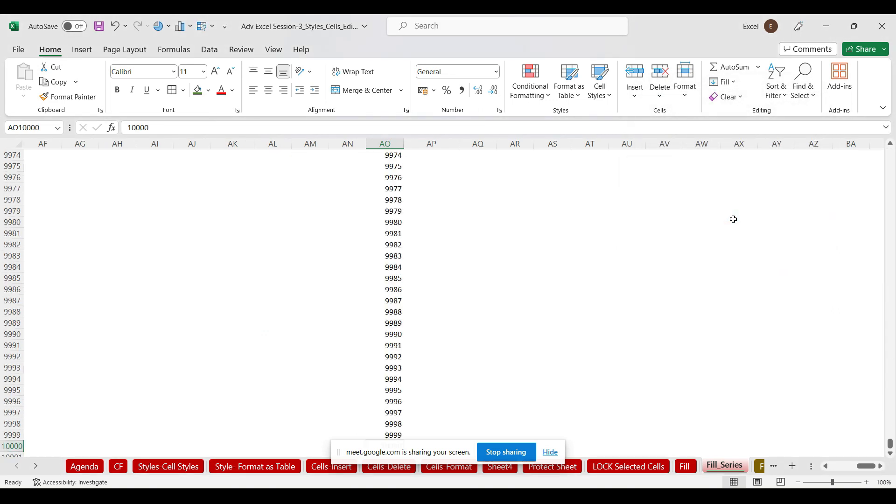
key(ctrl+Up)
key(ctrl+Down)
key(ctrl+Up)
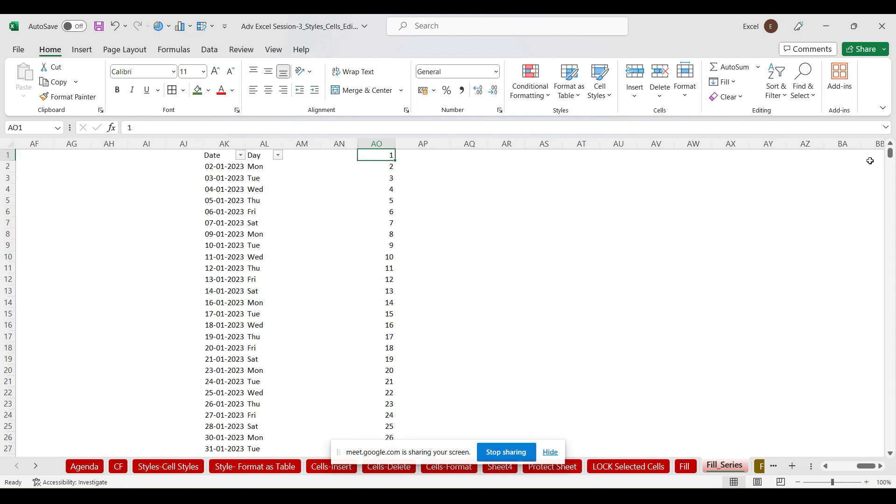
click(482, 157)
Enter 2 as the starting value in cell AQ1
text(1)
key(Return)
key(ctrl+z)
text(2)
key(ctrl+Return)
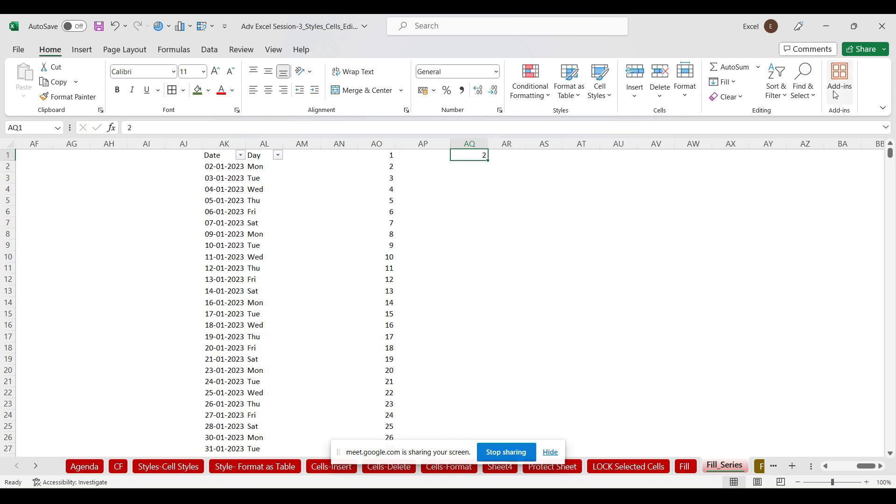
Try a linear series with stop value 50, then undo it after it filled across row 1
click(737, 83)
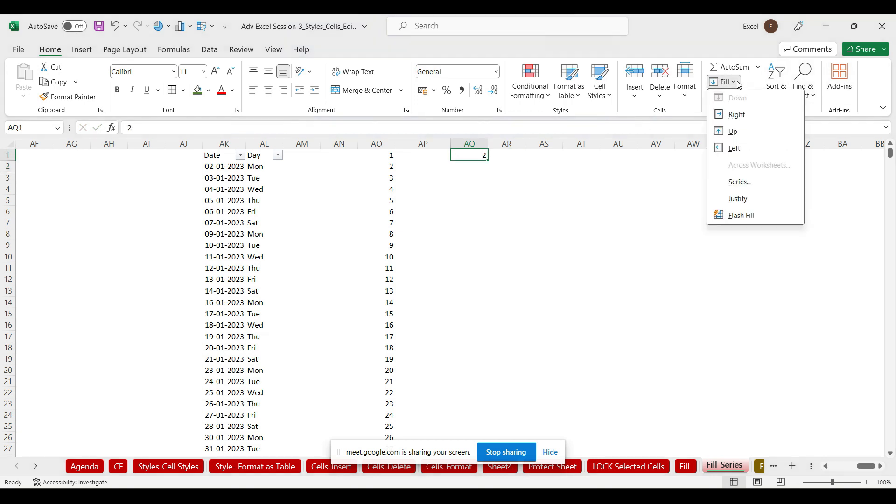
click(740, 182)
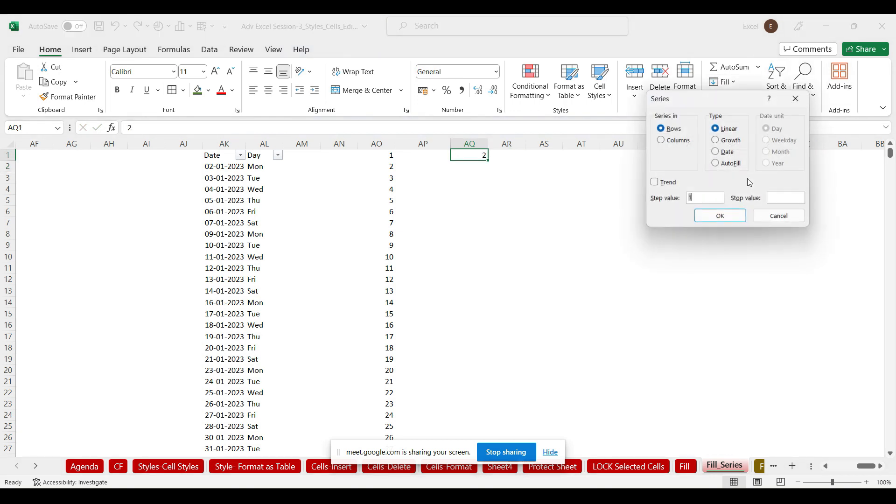
click(662, 139)
click(706, 196)
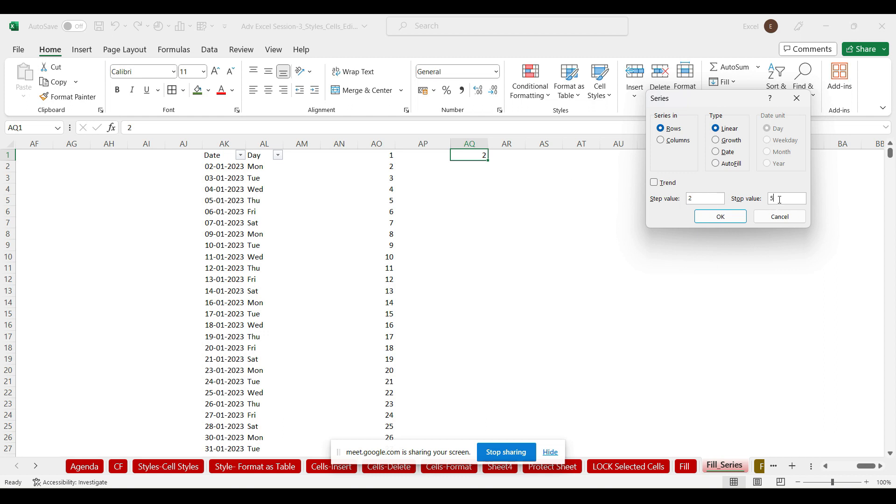
click(779, 199)
text(50)
click(721, 217)
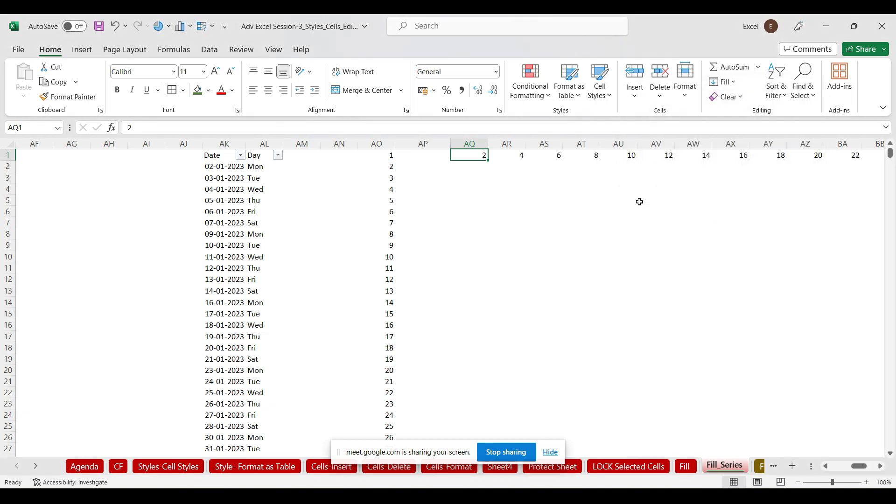
key(ctrl+z)
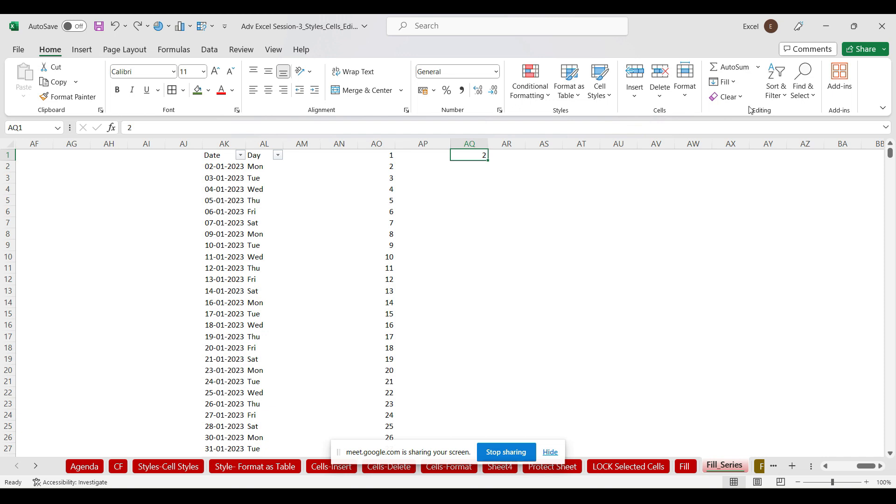
Fill a column series with step 2 up to 50 and select AQ1:AQ25
click(727, 82)
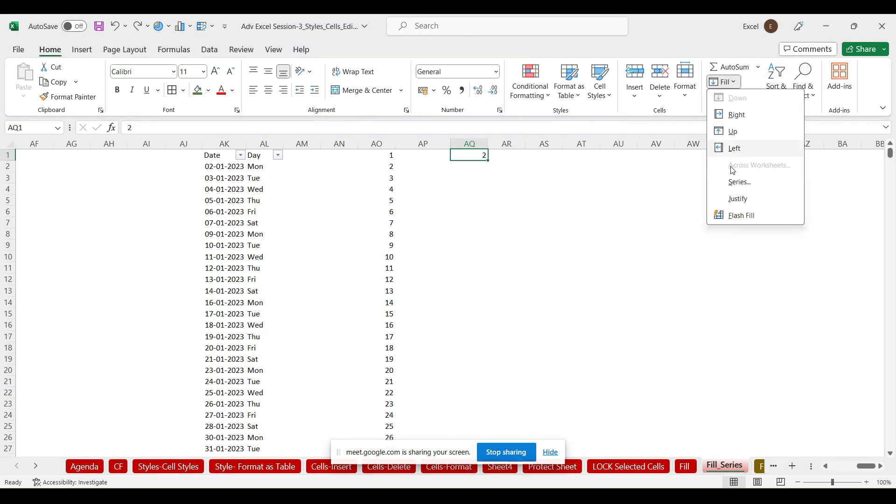
click(739, 183)
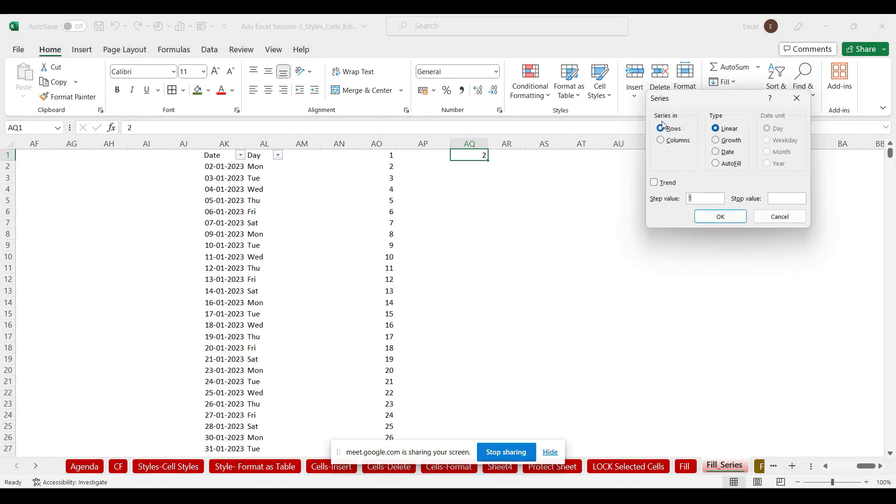
click(661, 141)
click(708, 197)
key(BackSpace)
click(720, 218)
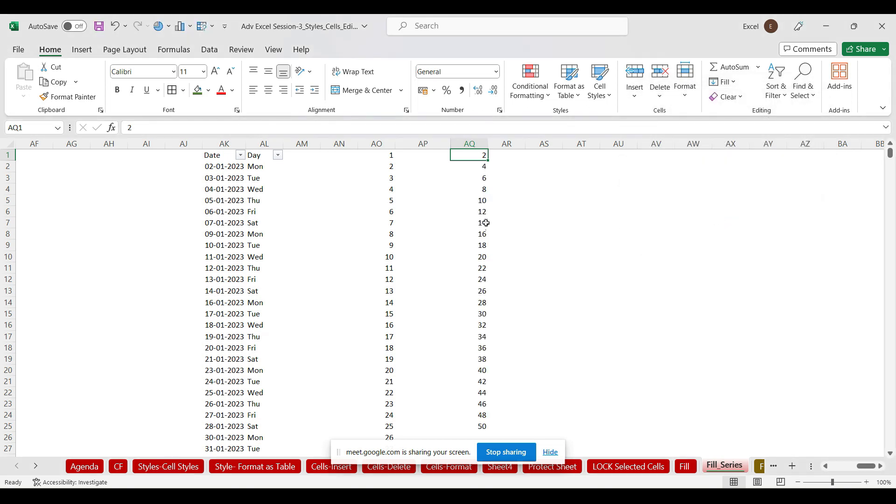
drag(472, 424, 482, 152)
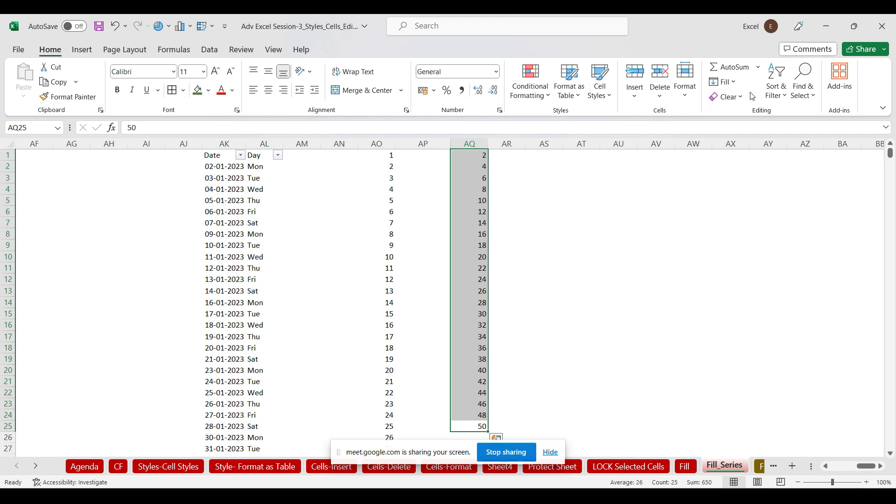
List the months Jan to Dec in AU1:AU12, deleting the extra months filled below
click(618, 153)
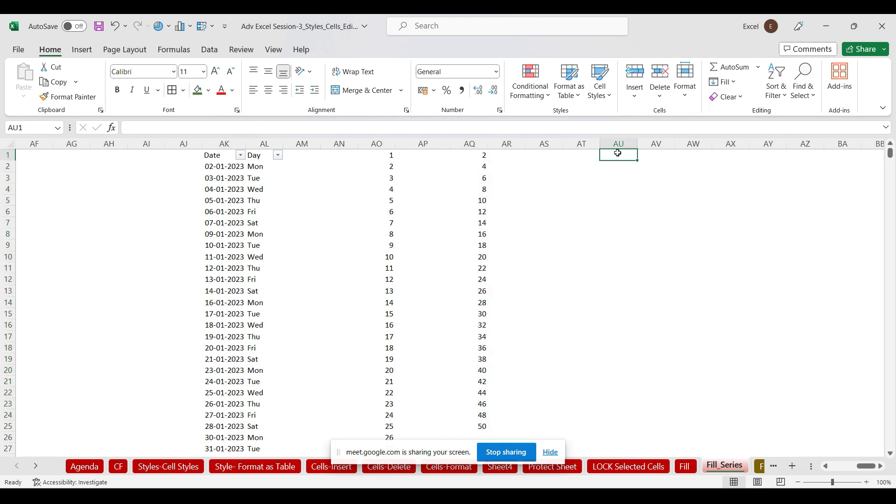
text(Jan)
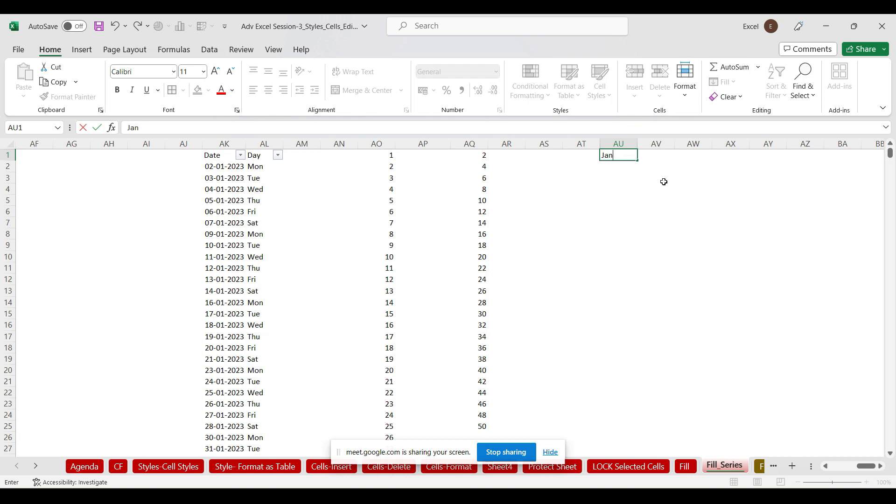
drag(666, 186, 636, 323)
click(621, 153)
drag(607, 290, 613, 311)
key(Delete)
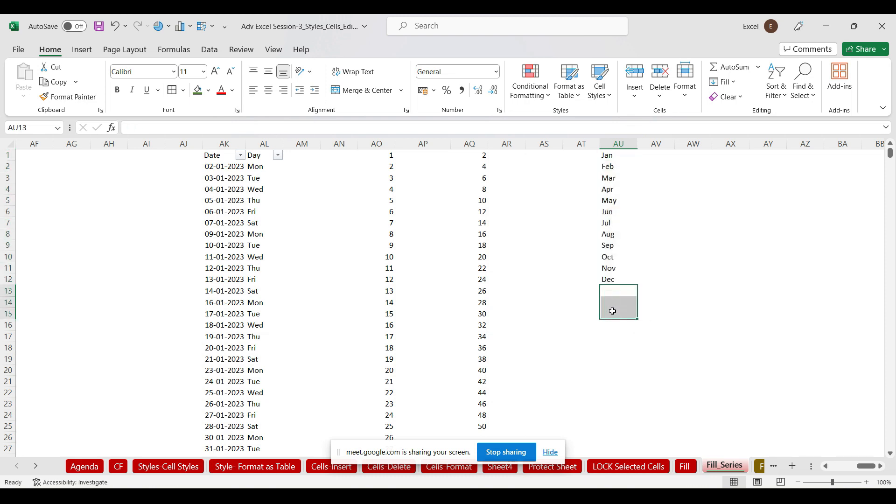
Enter 110 in AV1 and 190 in AV12, then select AV1:AV12
click(657, 155)
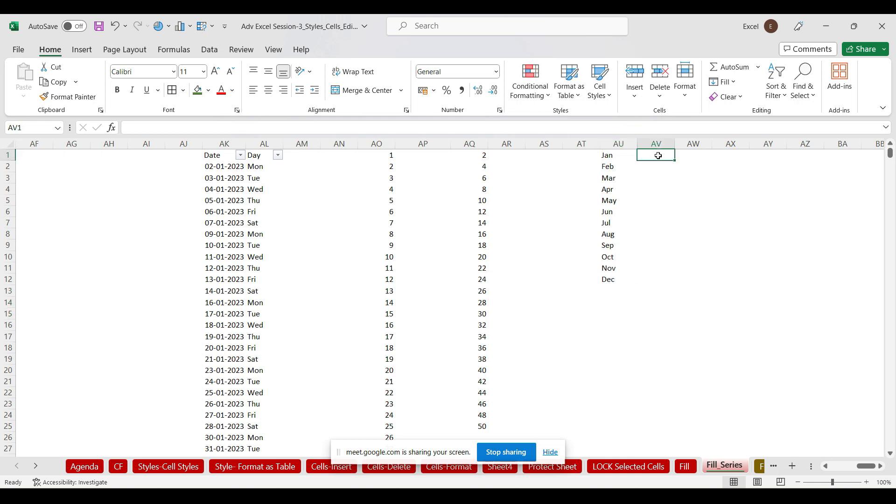
text(110)
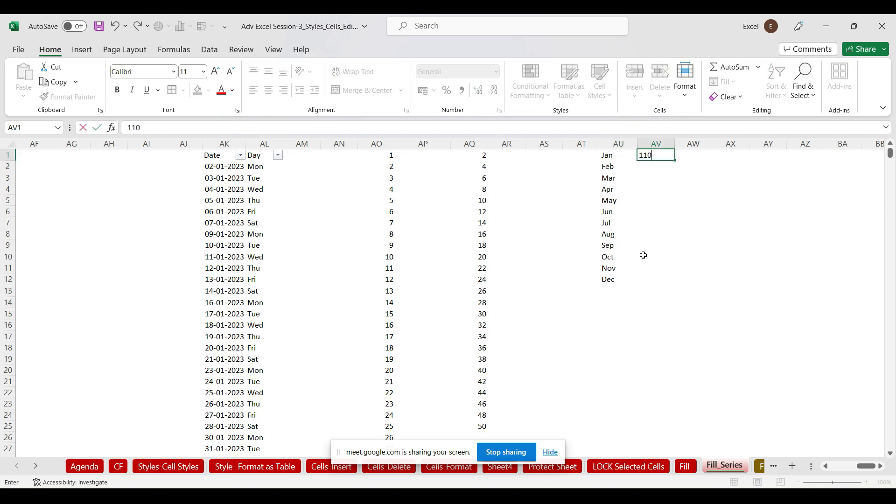
click(657, 282)
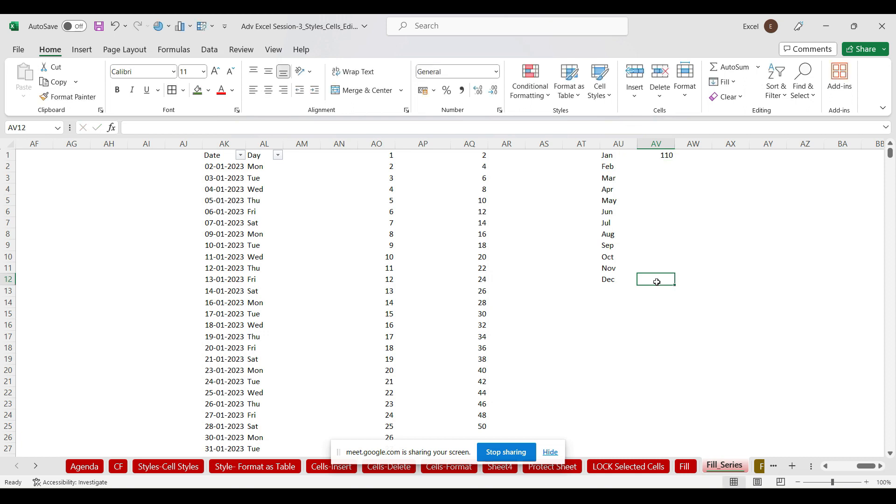
text(190)
click(732, 289)
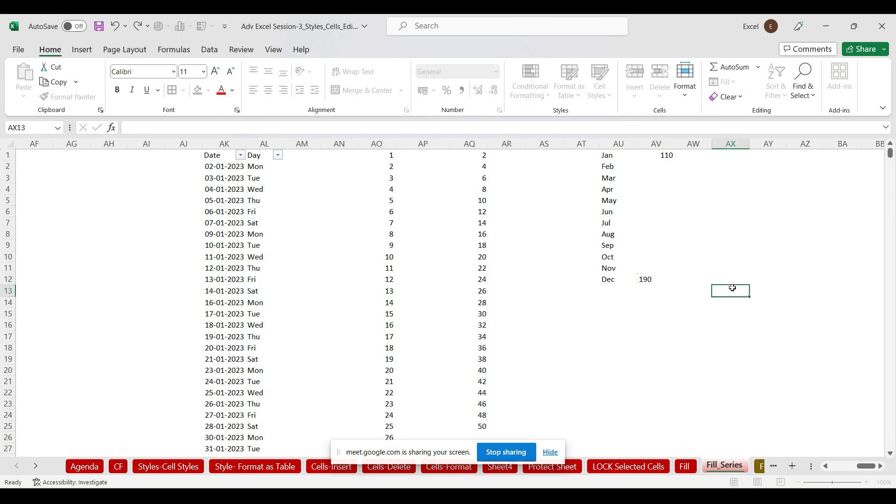
drag(663, 156, 658, 278)
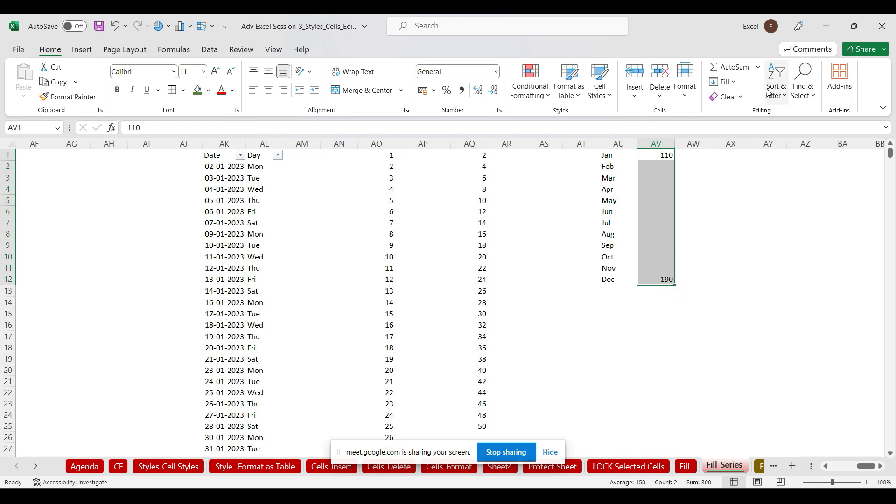
Fill AV1:AV12 with a Growth trend series and show it as whole numbers
click(735, 83)
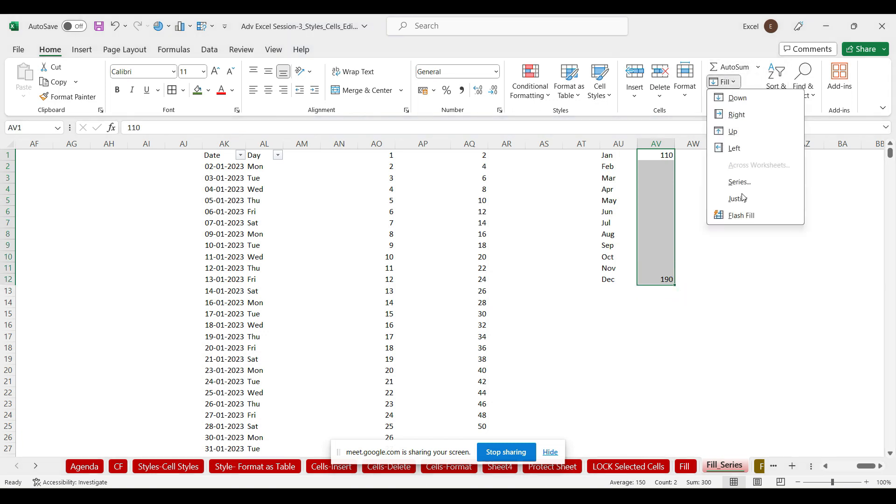
click(752, 183)
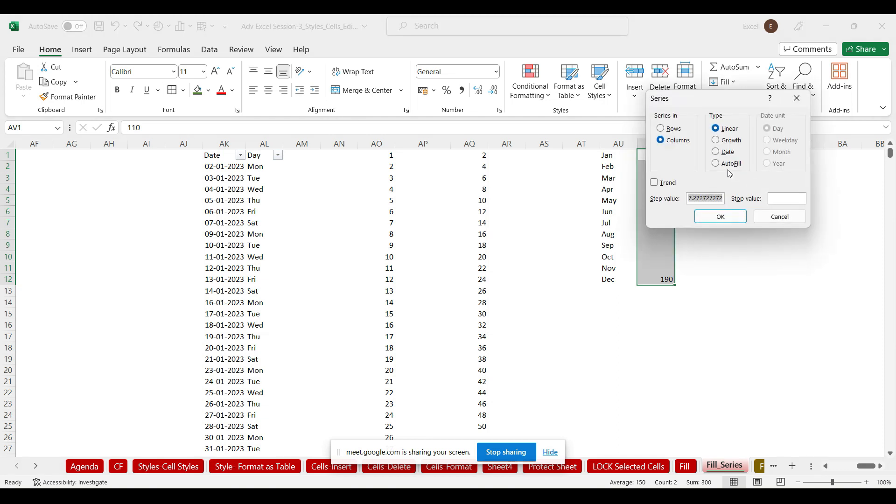
drag(671, 100, 436, 121)
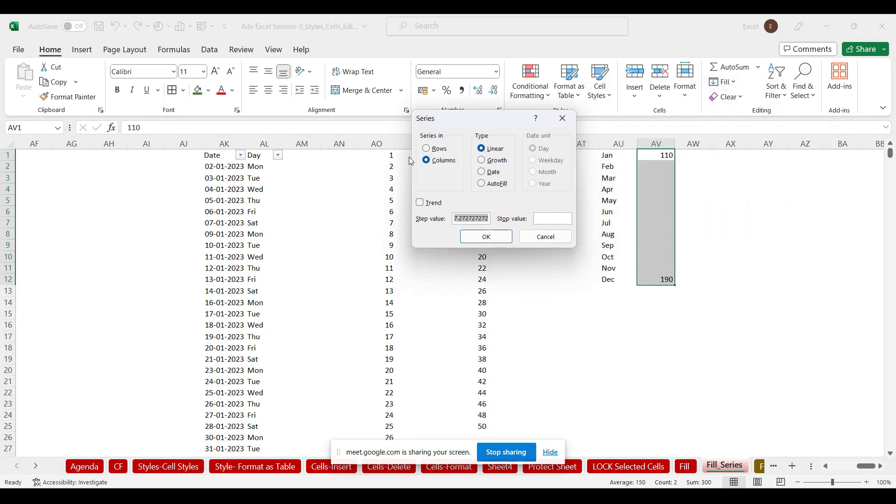
click(481, 160)
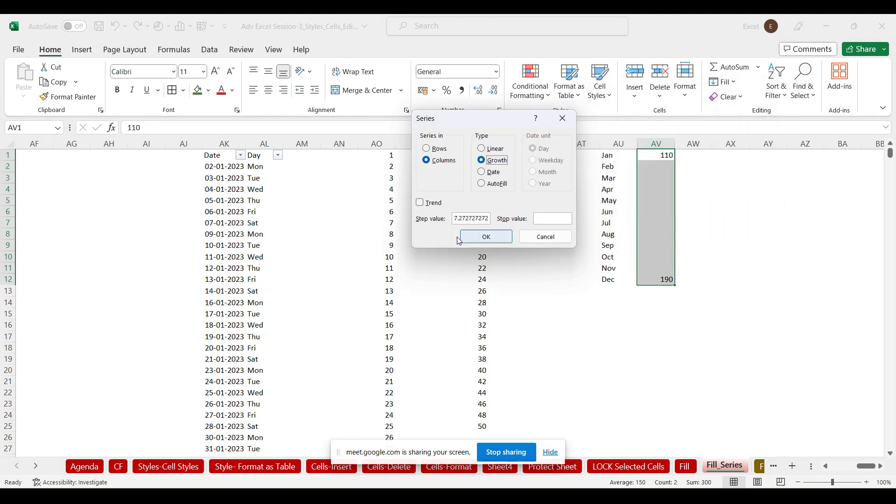
click(420, 202)
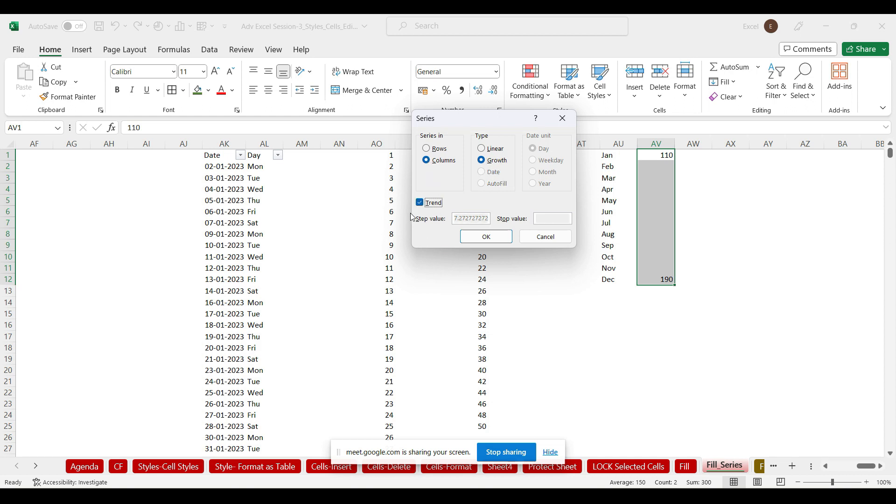
click(493, 236)
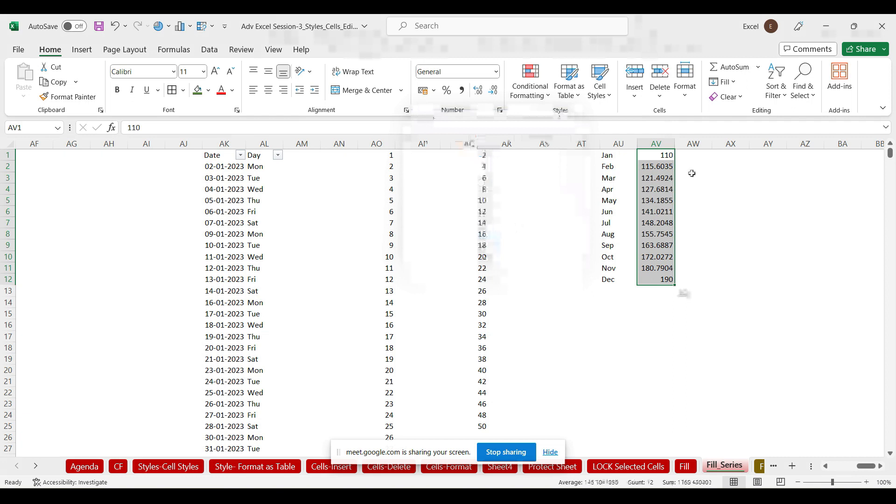
click(493, 92)
click(494, 91)
click(493, 91)
click(495, 92)
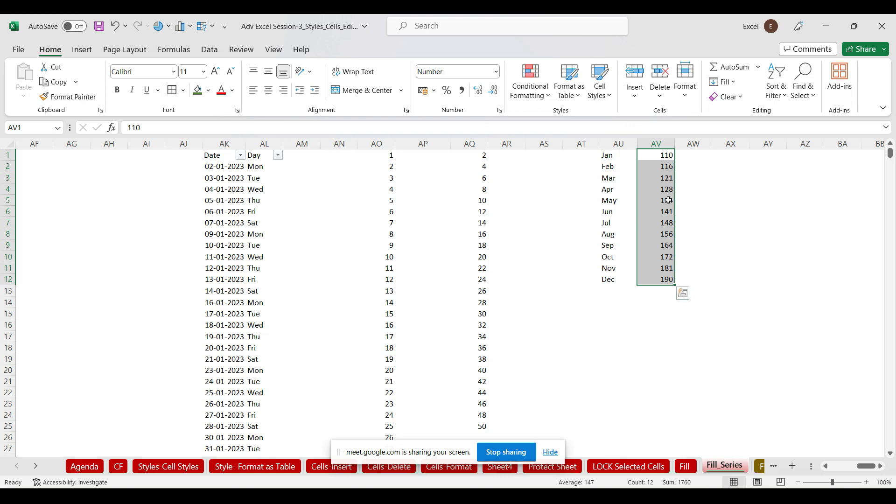
Clear the growth values from AV1:AV12
drag(668, 279, 661, 161)
drag(658, 157, 658, 157)
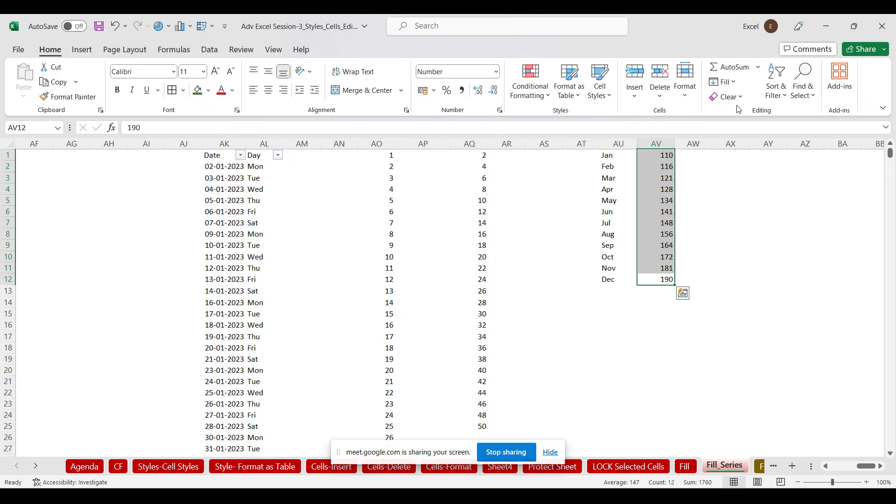
key(Delete)
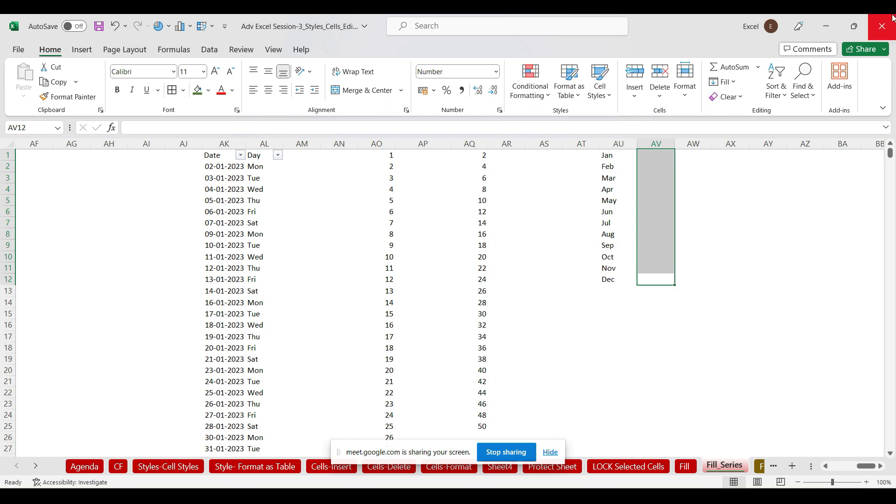
Re-enter 110 in AV1 and 190 in AV12, then select AV1:AV12
drag(610, 153, 611, 277)
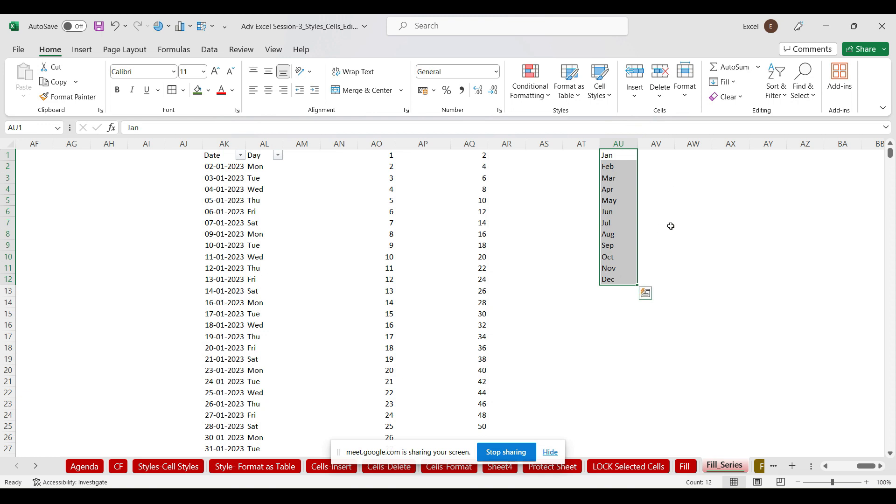
click(656, 155)
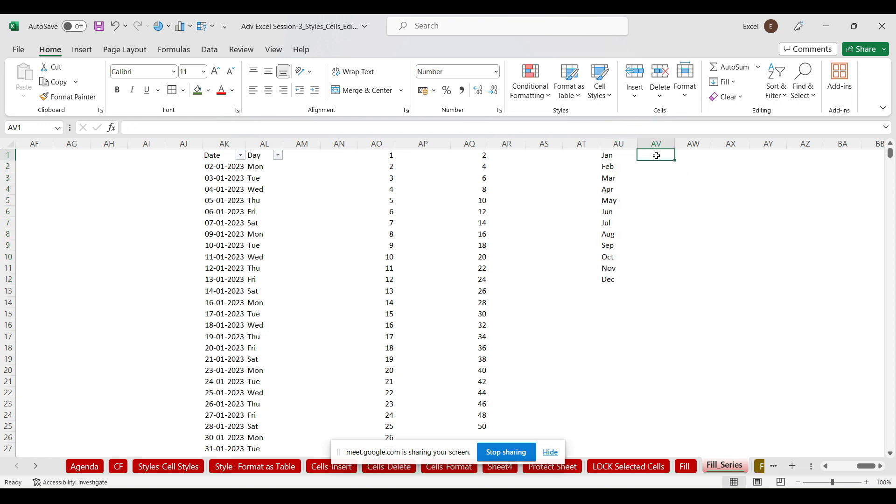
text(110)
click(645, 281)
text(190)
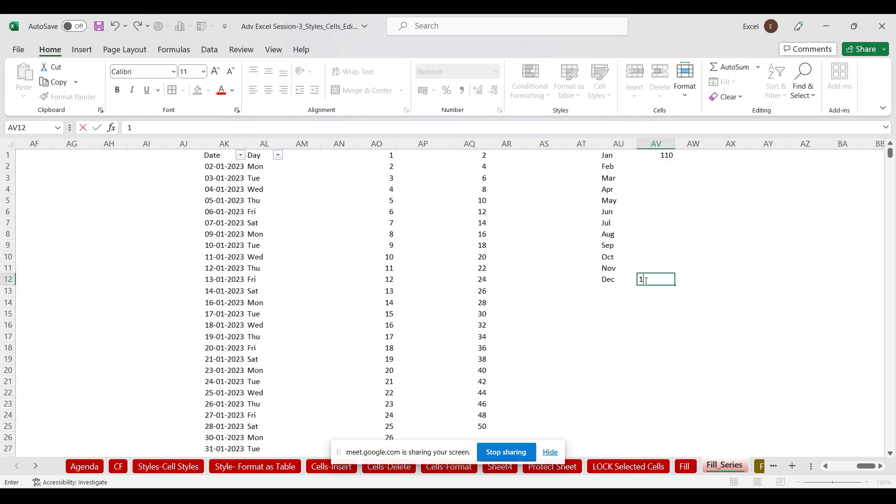
click(723, 302)
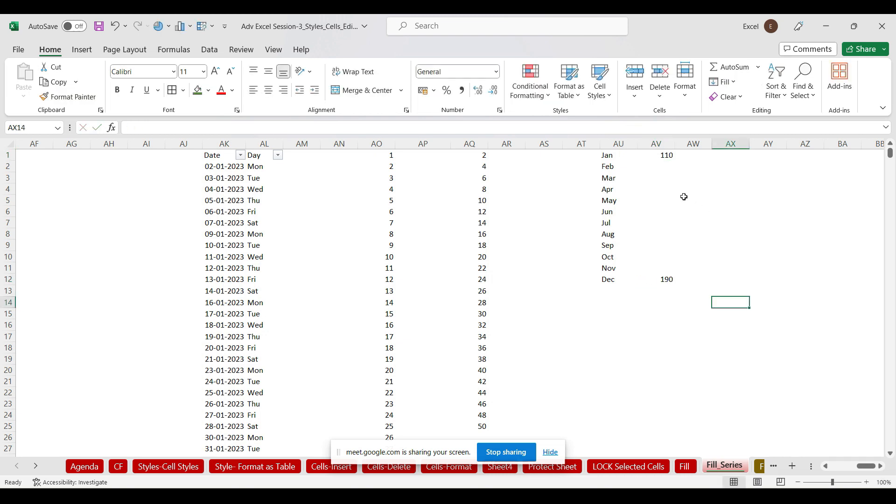
click(656, 158)
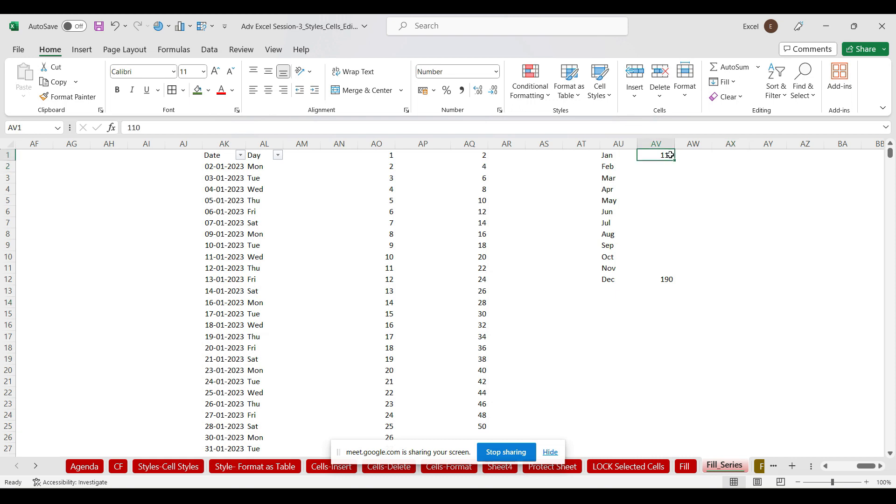
click(660, 279)
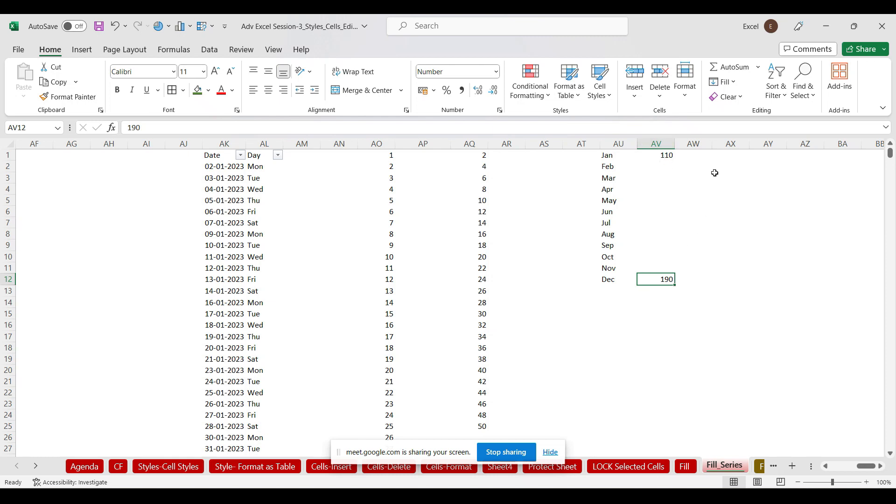
click(661, 155)
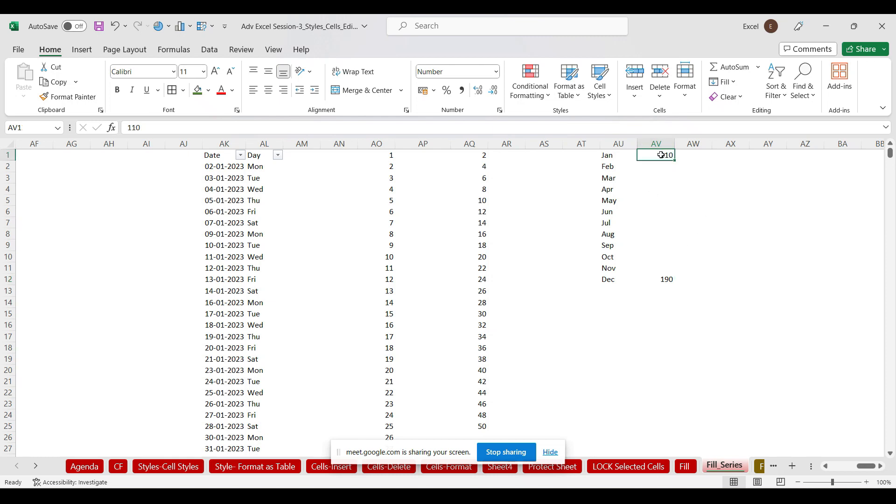
drag(661, 155, 659, 278)
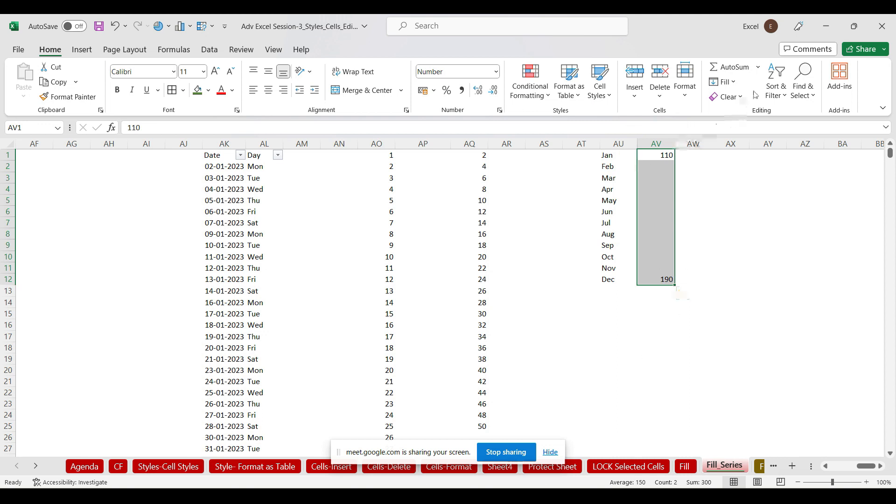
Apply a Columns Growth series with Trend, then show more decimal places
click(725, 83)
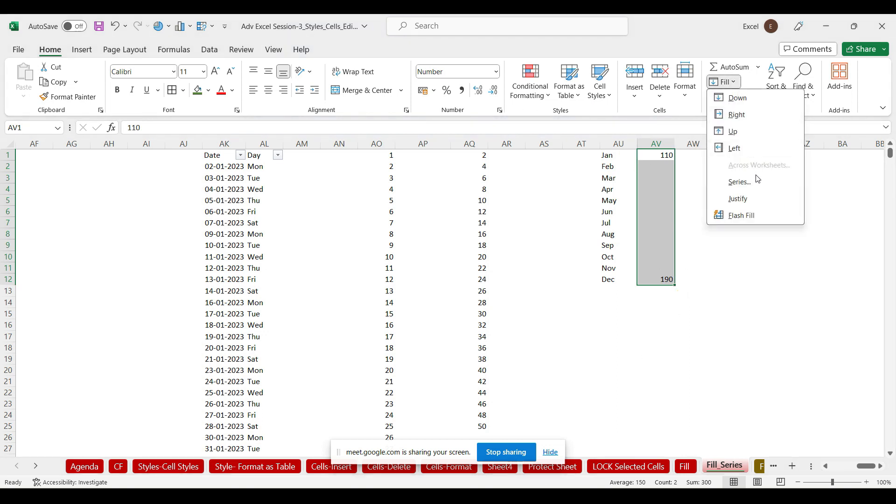
click(739, 181)
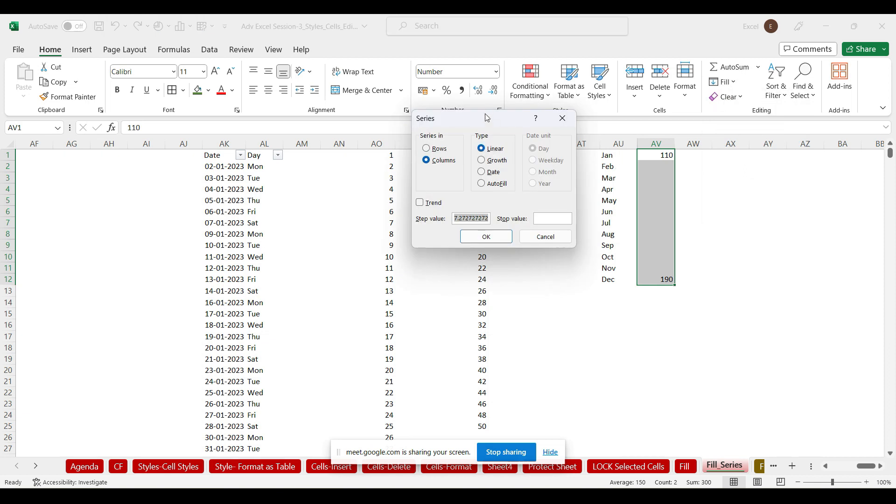
drag(485, 119, 361, 104)
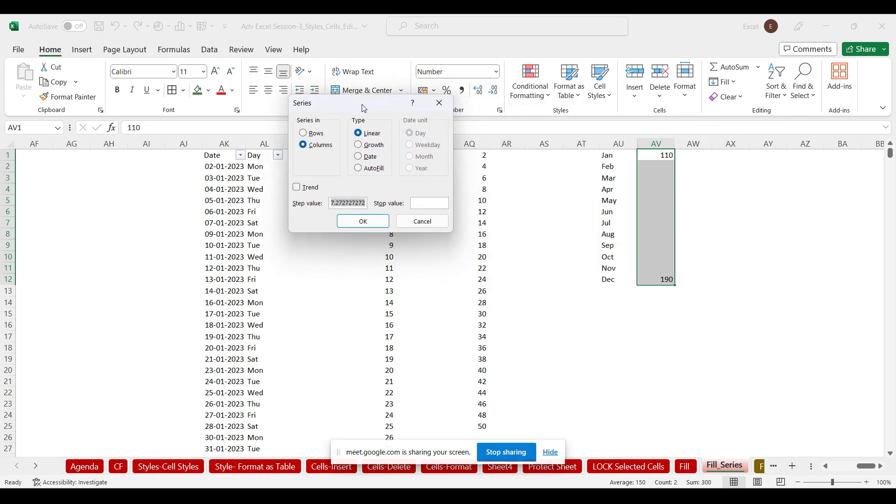
click(303, 145)
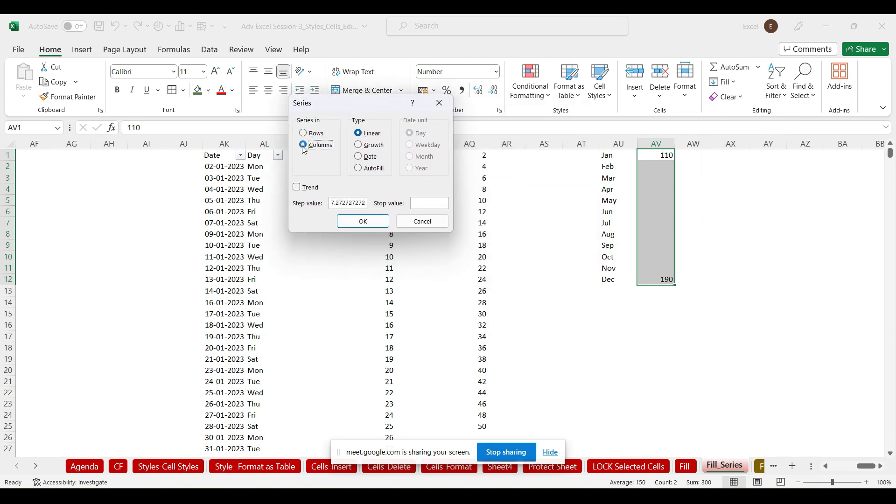
click(360, 146)
click(297, 188)
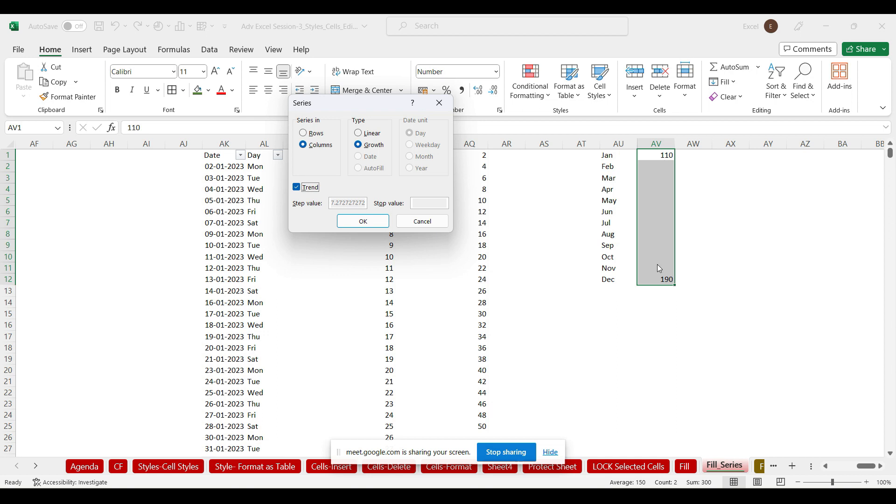
click(364, 222)
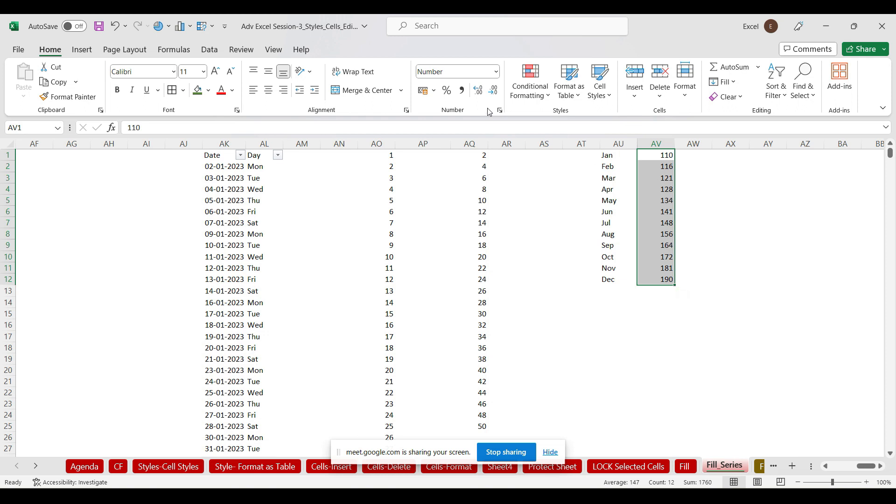
click(484, 92)
click(484, 92)
click(484, 92)
Toggle decimal places, ending with whole numbers 110, 116, 121 … 181, 190
click(483, 92)
click(484, 92)
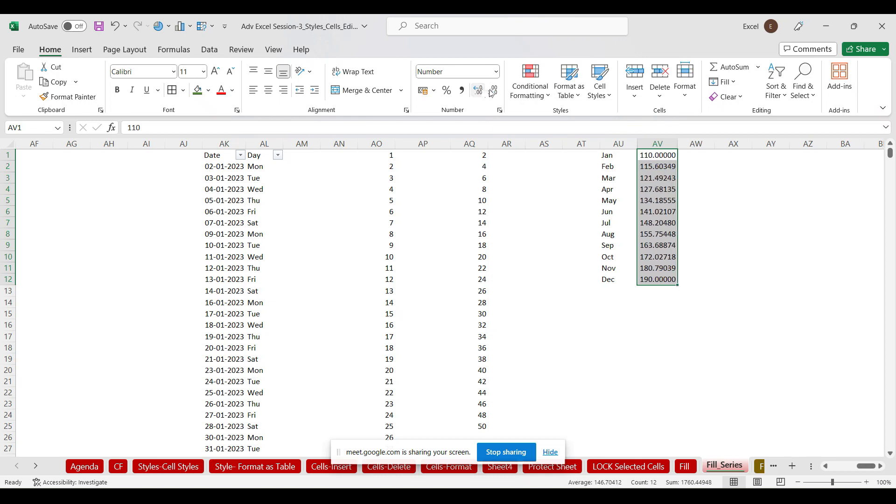
click(495, 95)
click(494, 95)
click(494, 95)
click(494, 94)
click(494, 95)
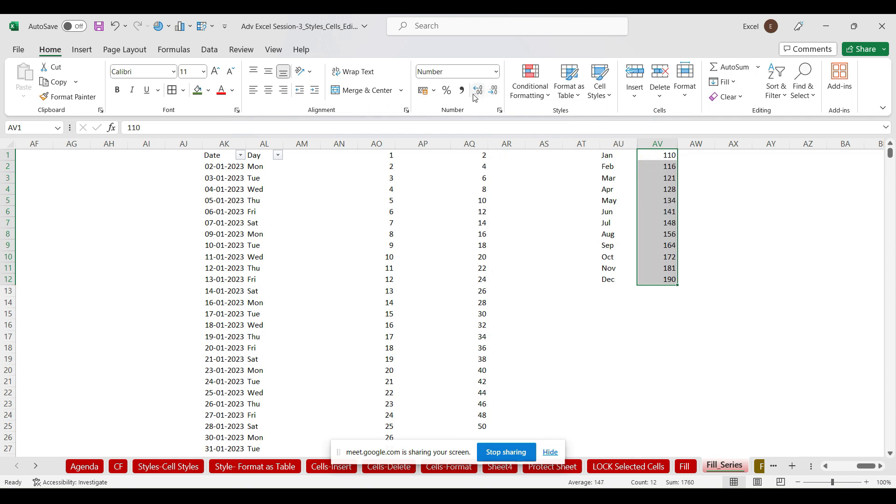
click(474, 93)
click(474, 94)
click(474, 94)
click(473, 93)
click(474, 93)
click(475, 96)
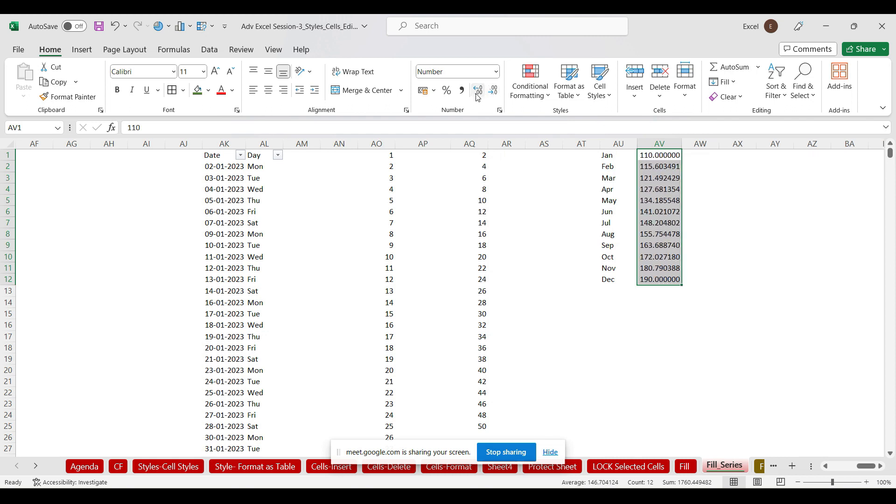
click(495, 92)
click(495, 92)
click(495, 92)
click(496, 92)
click(496, 92)
click(496, 92)
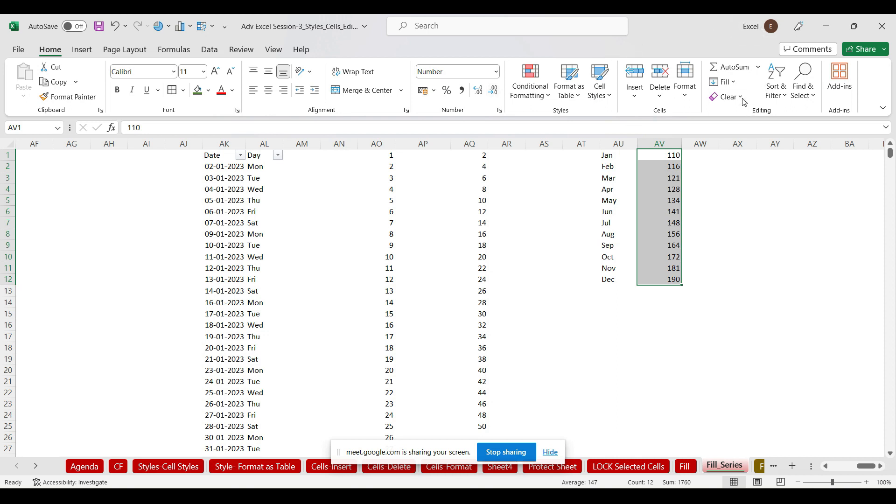
Dismiss the Fill menu unused and select empty cell AX2
click(734, 83)
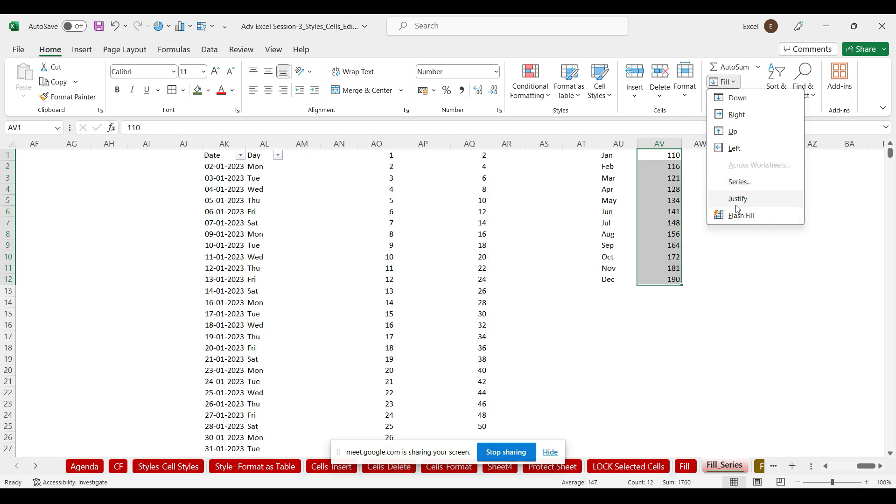
click(763, 296)
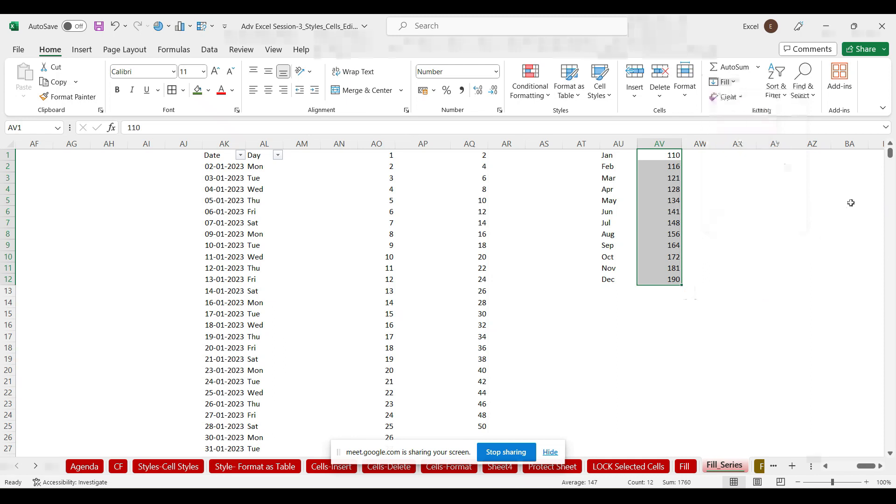
click(745, 163)
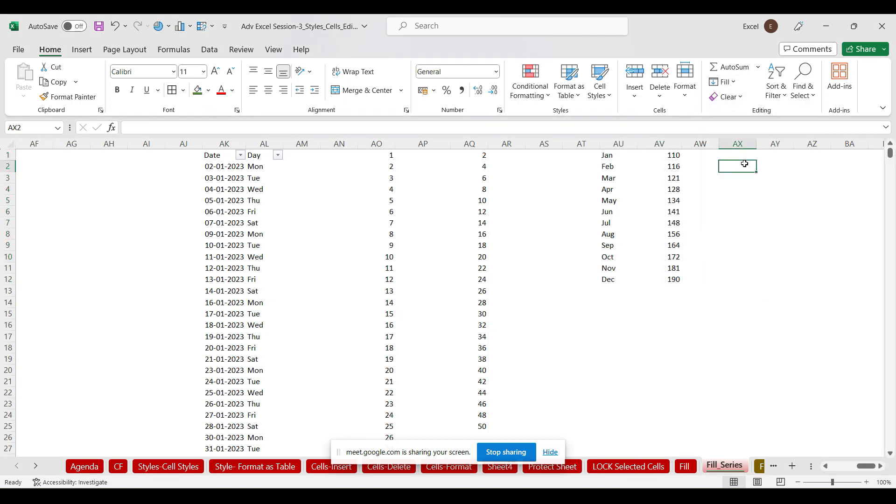
text(My Name is Sanjay. I li)
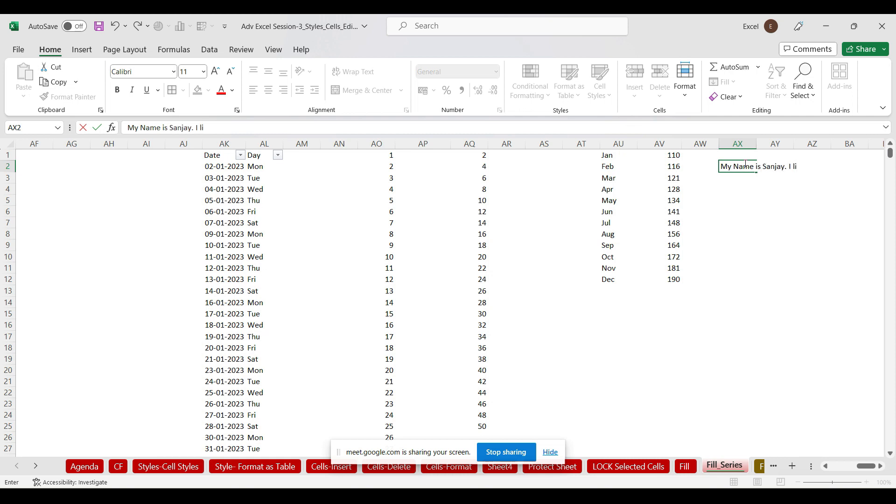
text(ve in Bhopal)
click(775, 215)
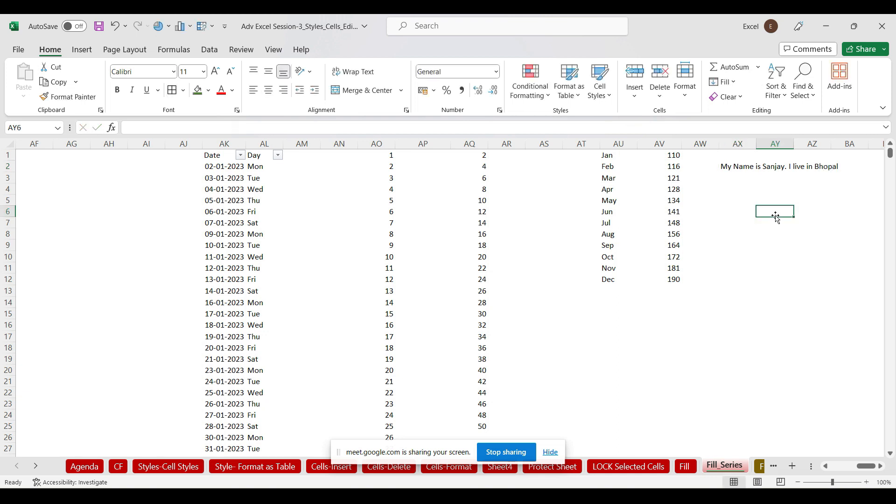
click(742, 163)
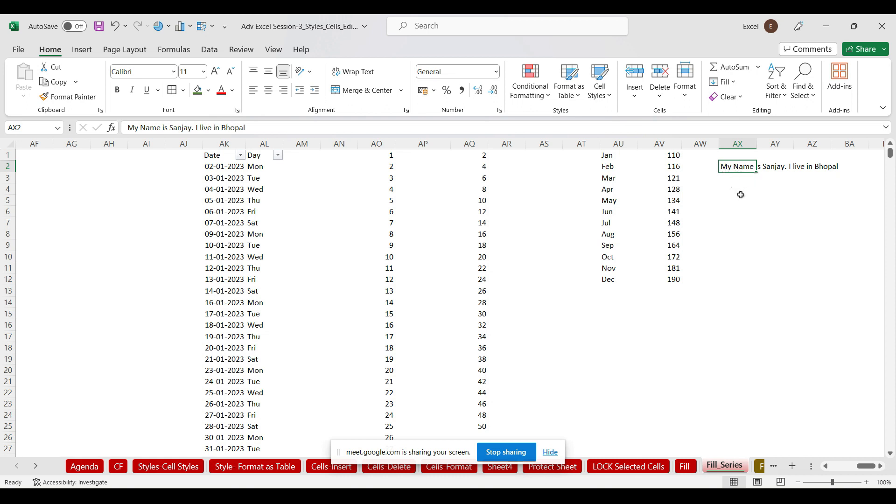
click(735, 84)
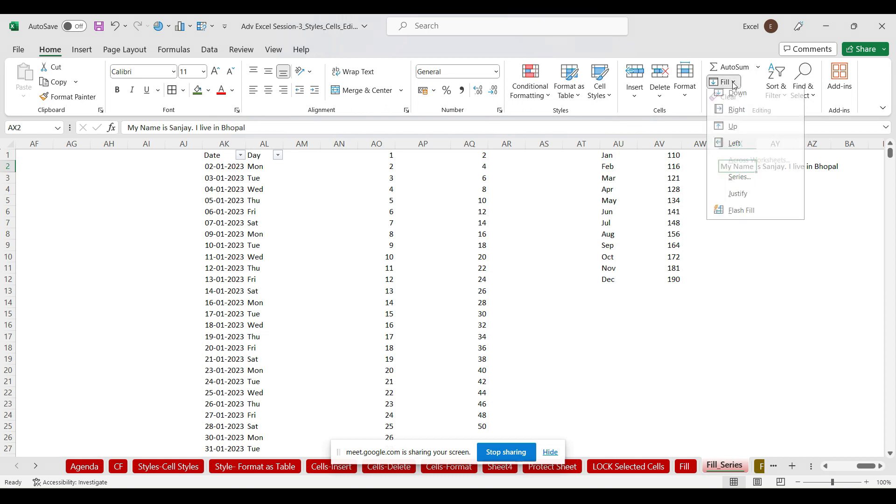
click(743, 199)
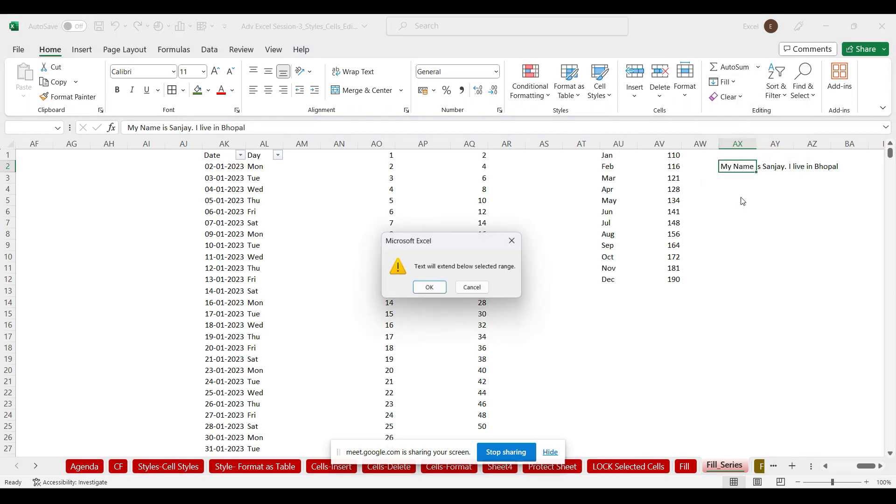
click(431, 288)
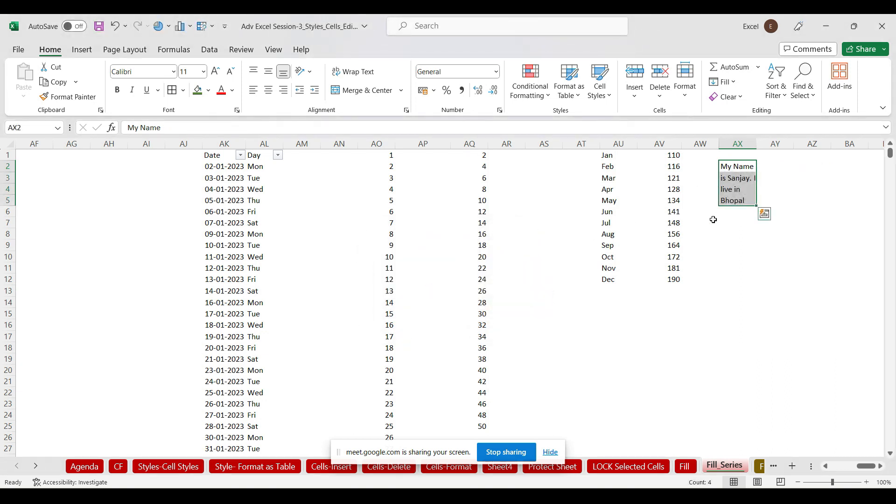
click(735, 168)
click(738, 178)
drag(738, 180, 738, 188)
click(739, 191)
click(738, 210)
click(746, 142)
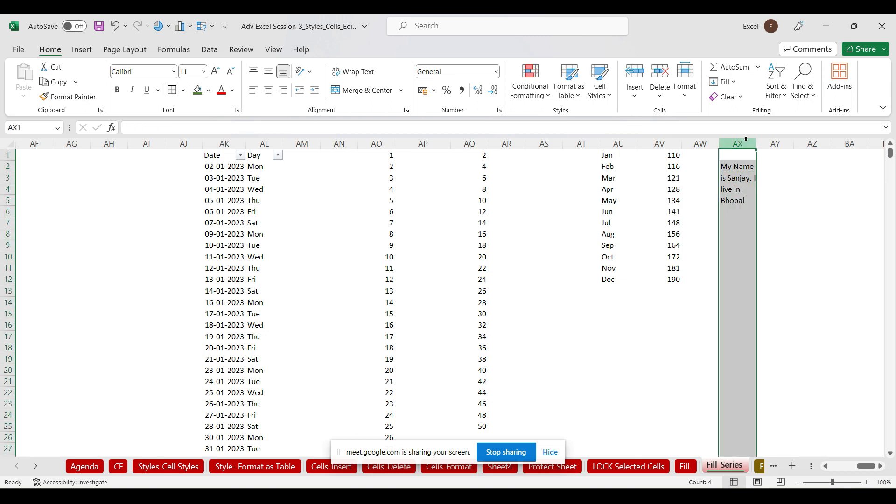
key(Delete)
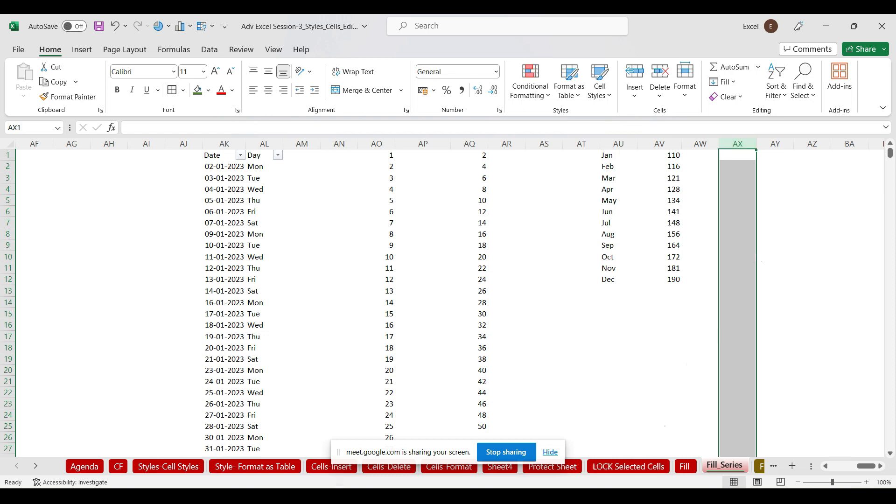
click(36, 467)
click(36, 467)
click(35, 466)
click(36, 467)
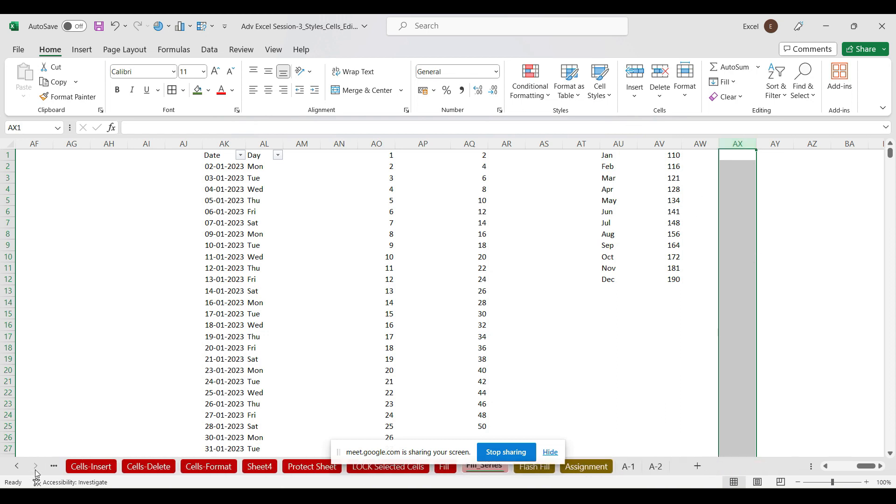
click(538, 468)
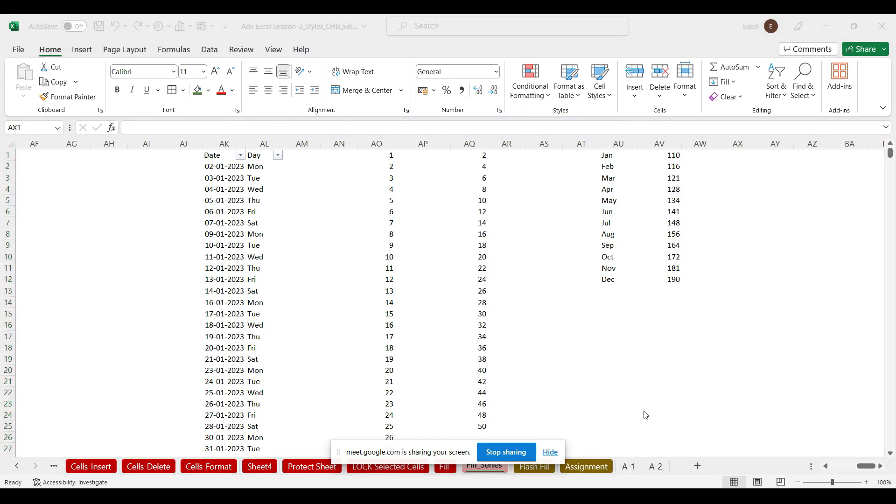
click(551, 453)
click(535, 467)
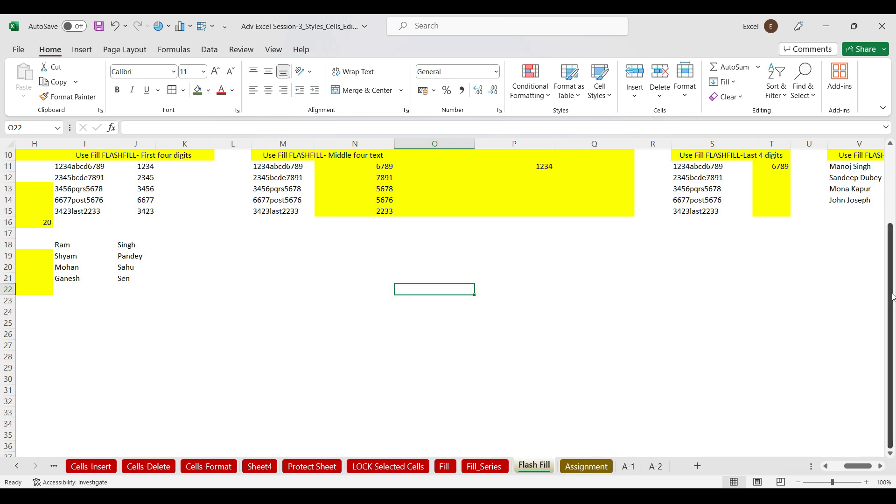
drag(892, 297, 891, 287)
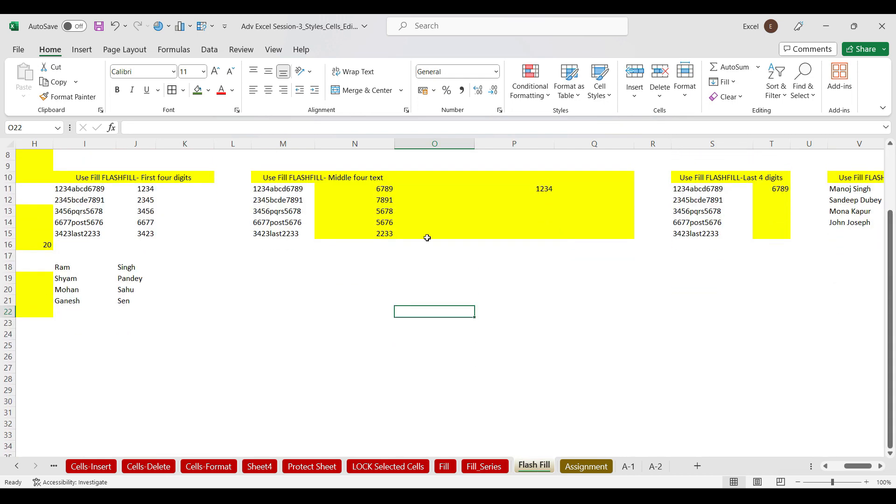
click(270, 190)
drag(269, 190, 286, 231)
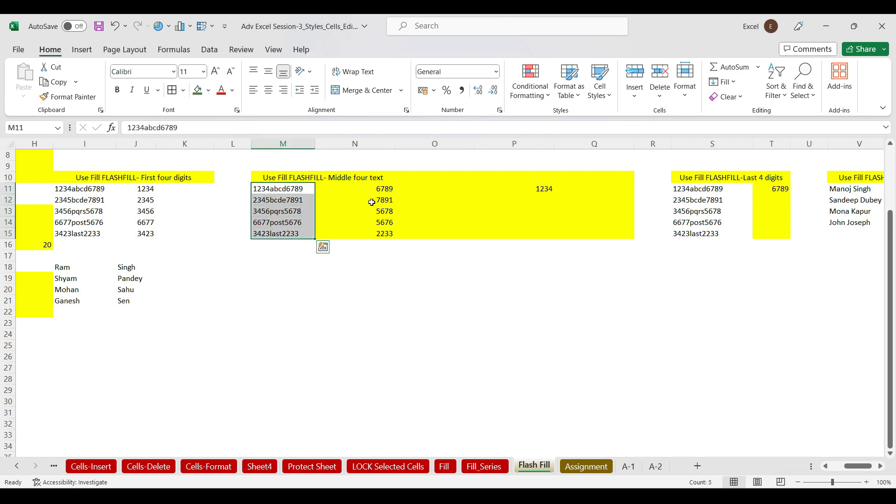
drag(369, 189, 377, 240)
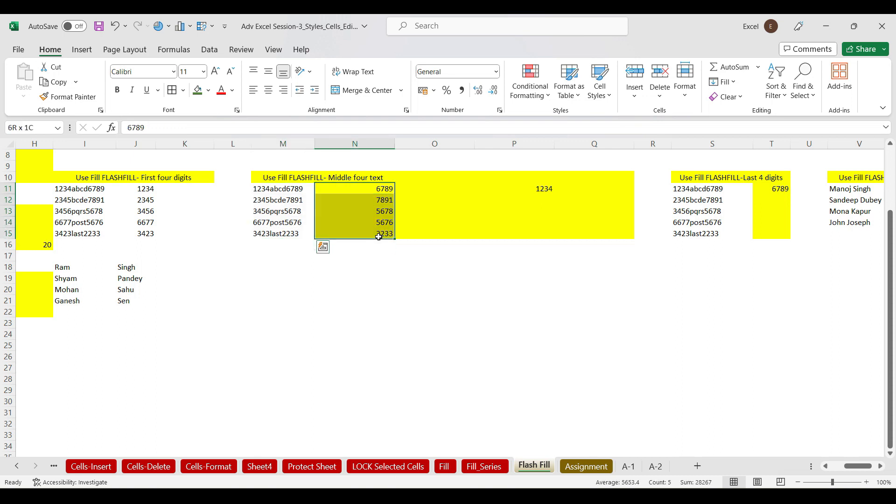
key(Delete)
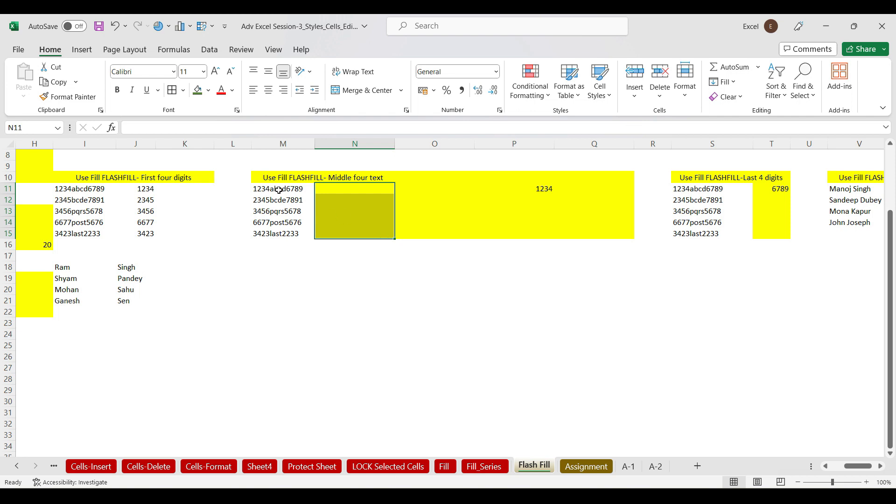
drag(279, 190, 296, 234)
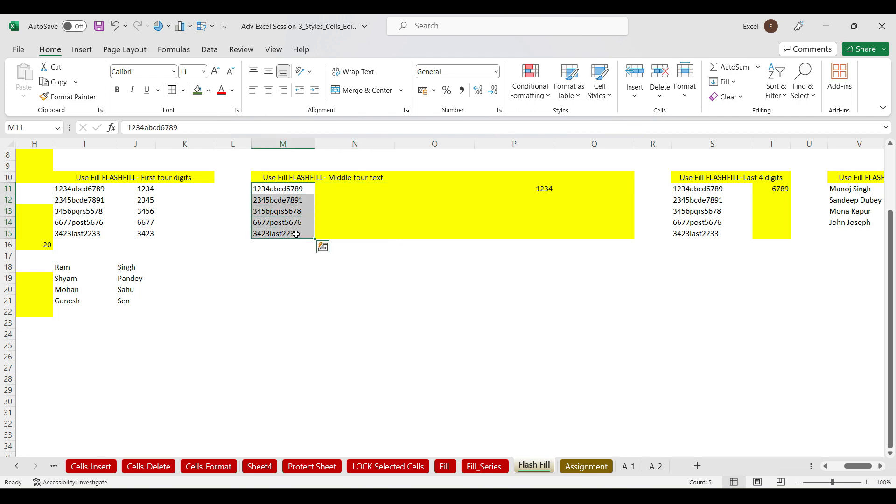
click(335, 187)
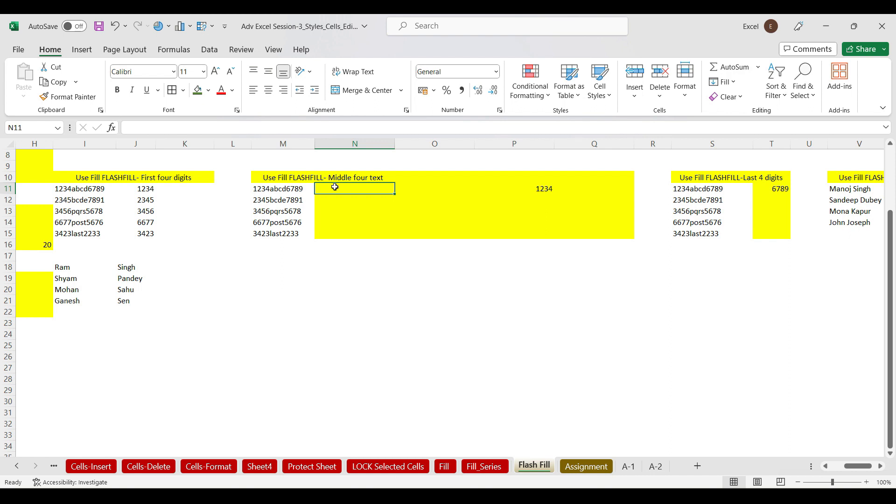
Enter 1234 in N11 as the first-four-digits example
click(736, 83)
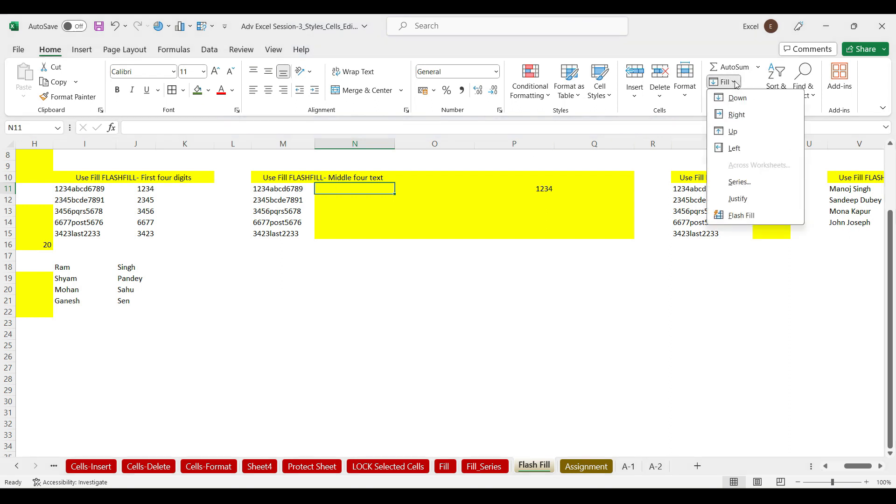
click(629, 295)
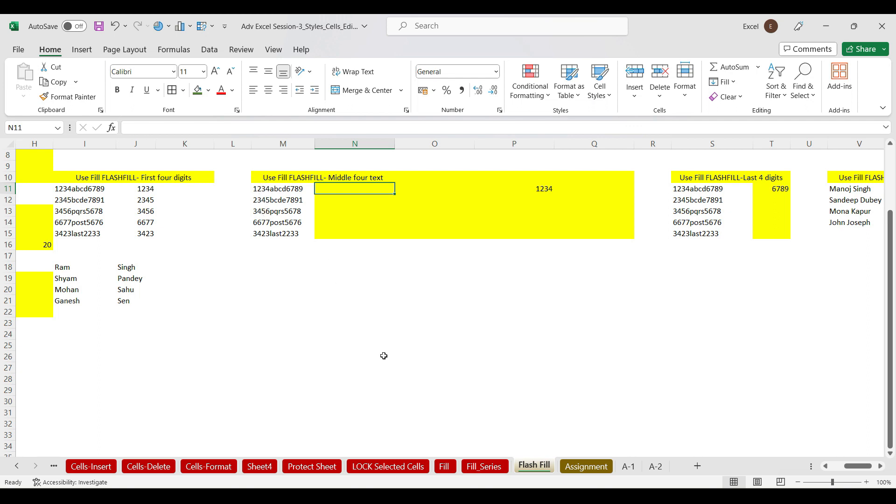
text(1234)
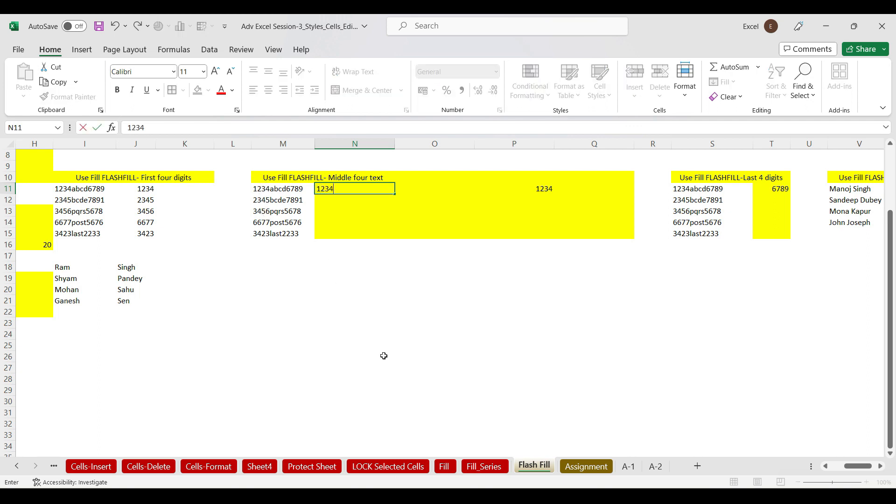
click(429, 379)
Flash Fill N11:N15 with 1234, 2345, 3456, 6677 and 3423
drag(378, 191, 378, 237)
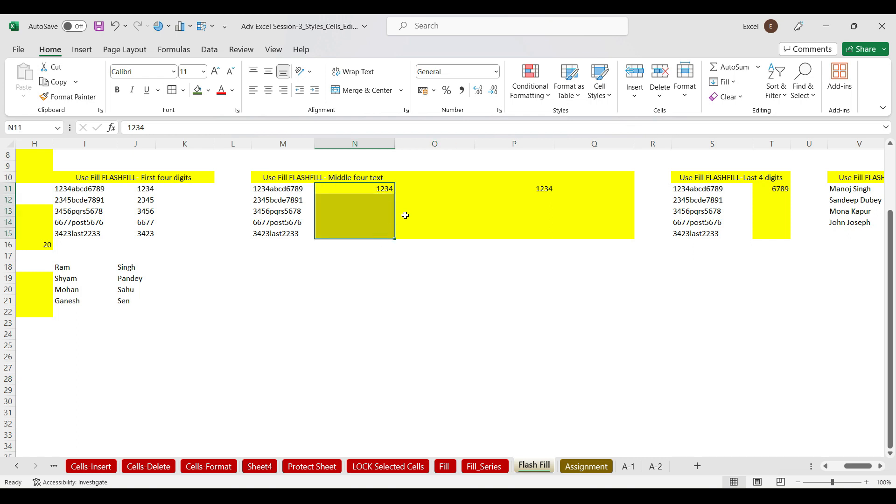
click(733, 84)
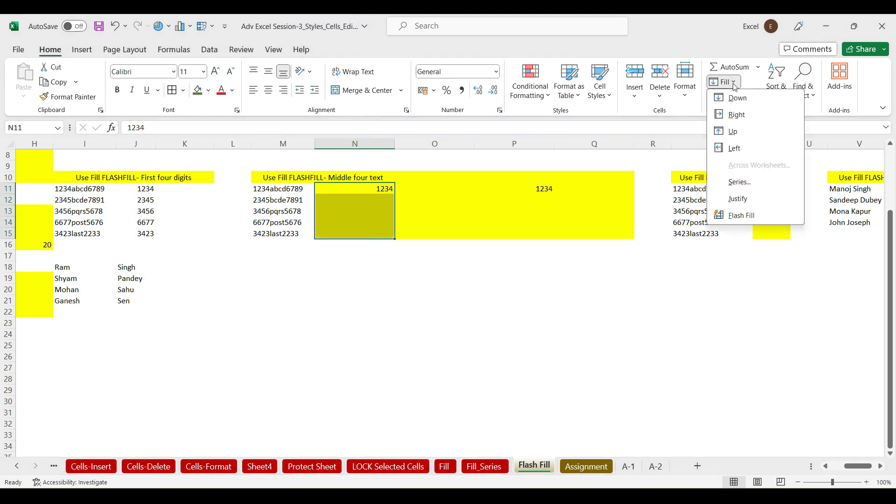
click(738, 215)
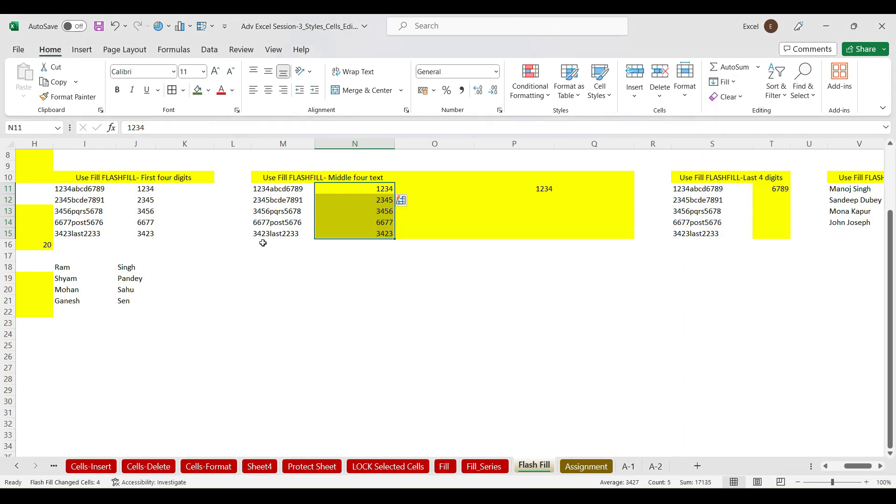
click(366, 191)
drag(365, 190, 372, 233)
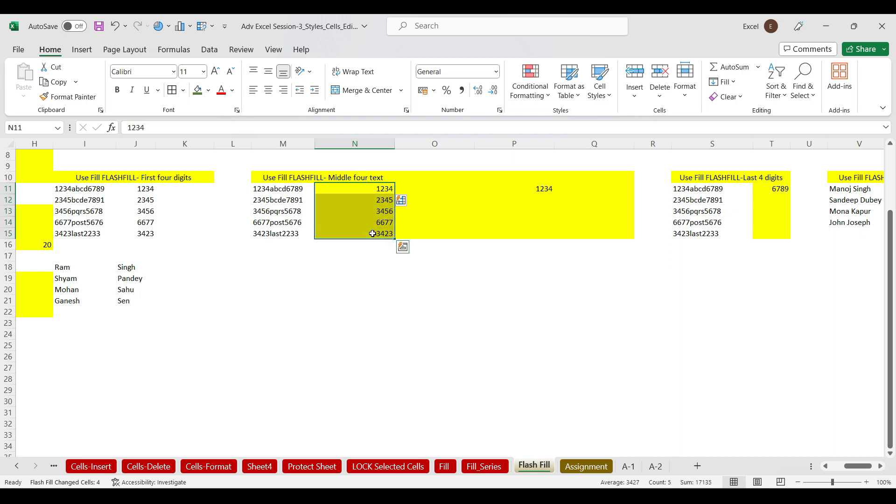
click(430, 187)
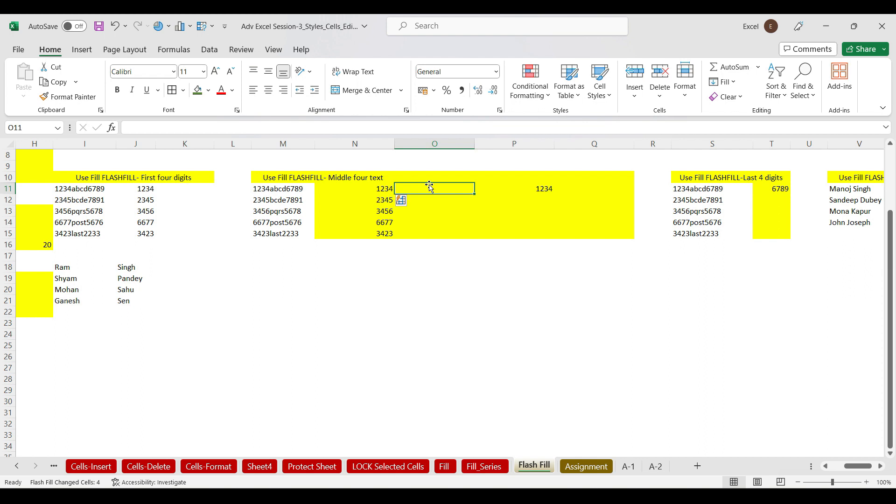
Type abcd in O11 and Flash Fill the middle letters down to O15
text(ab)
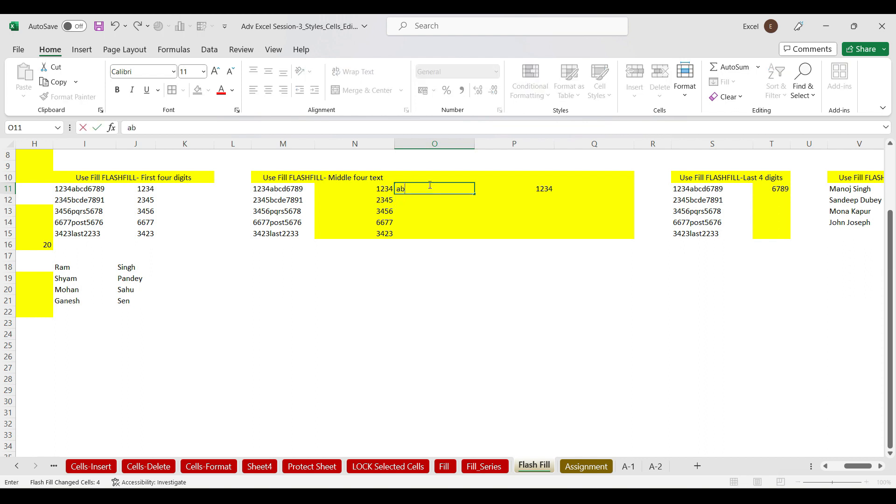
text(cd)
key(shift+Down)
key(shift+Down)
key(shift+Down)
key(shift+Down)
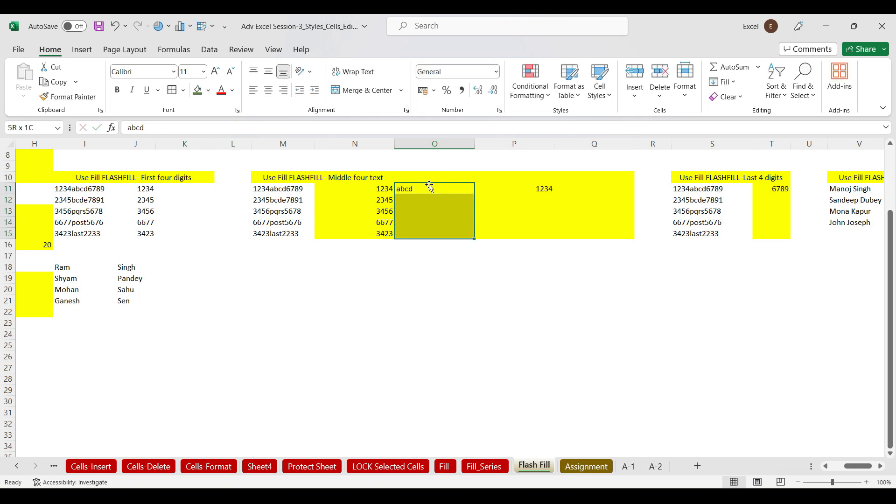
key(ctrl+e)
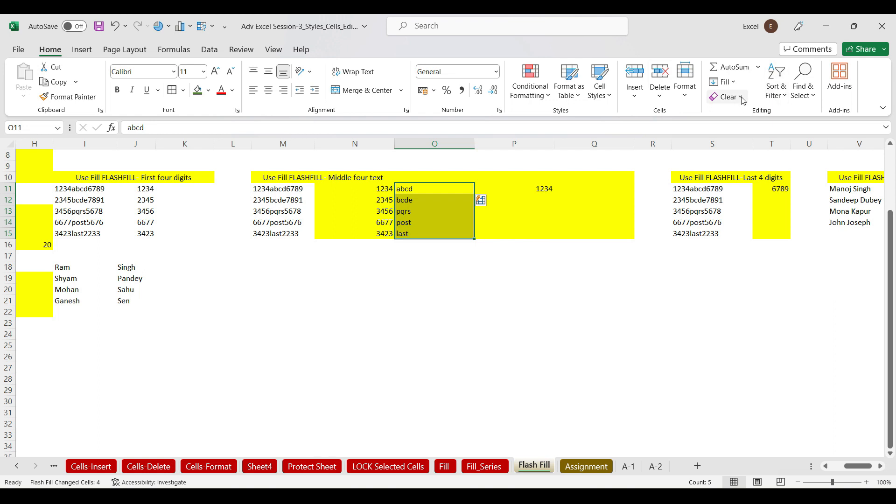
Delete the stray 1234 from cell P11, leaving it ready for the next example
click(735, 84)
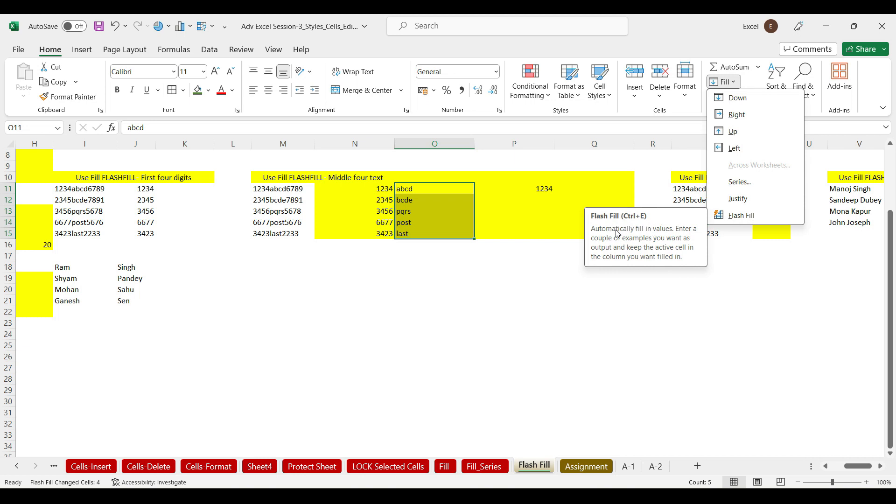
click(546, 304)
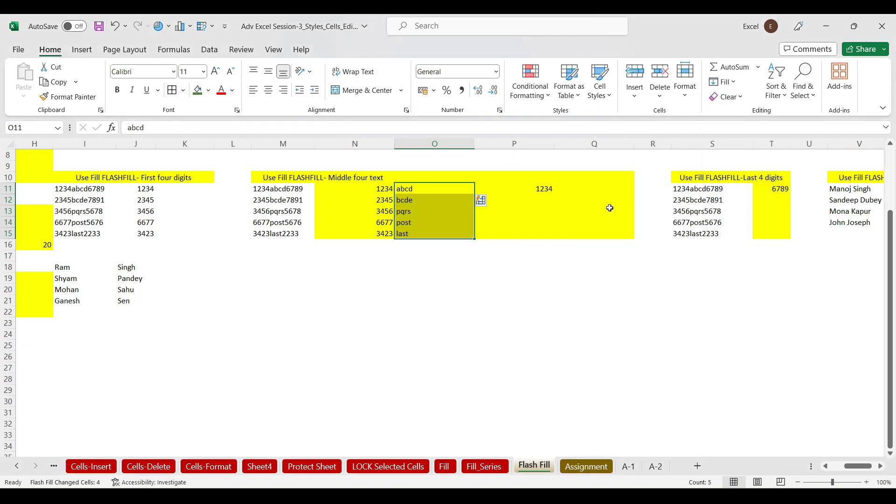
click(537, 187)
key(Delete)
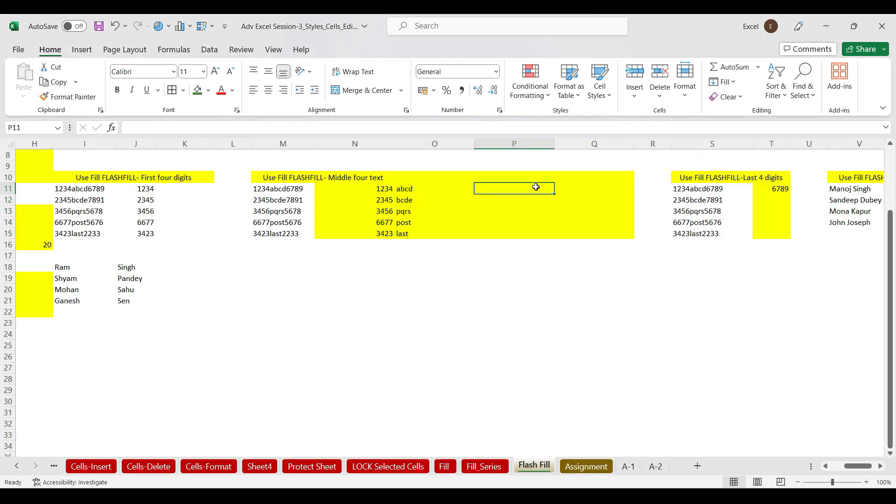
click(434, 190)
click(492, 189)
Enter 6789 in P11, Flash Fill 7891, 5678, 5676, 2233, and clear P10
text(6789)
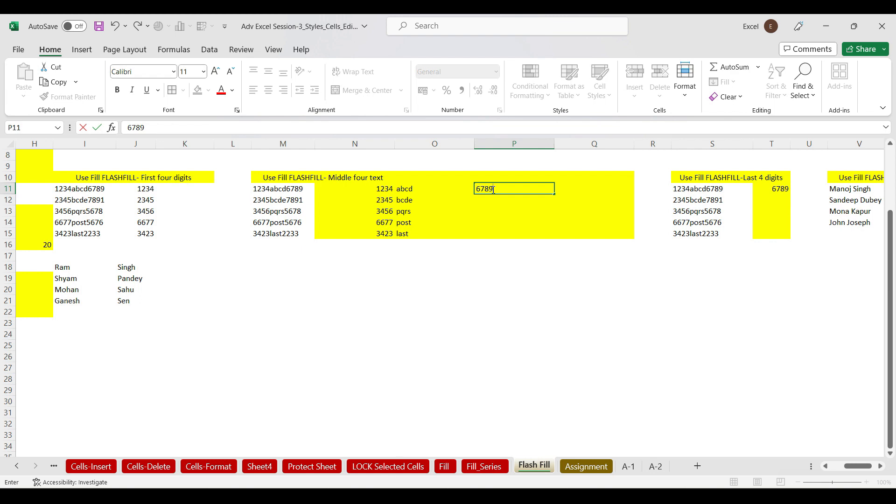
click(520, 223)
click(509, 191)
key(ctrl+e)
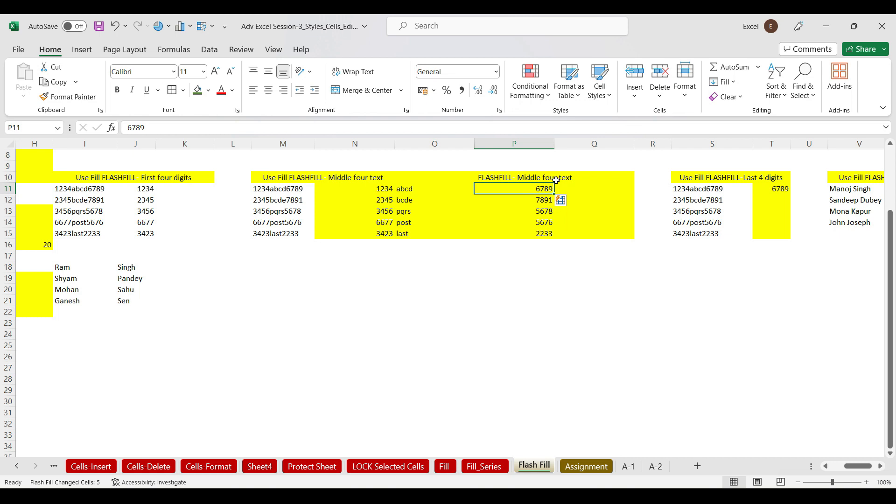
click(535, 178)
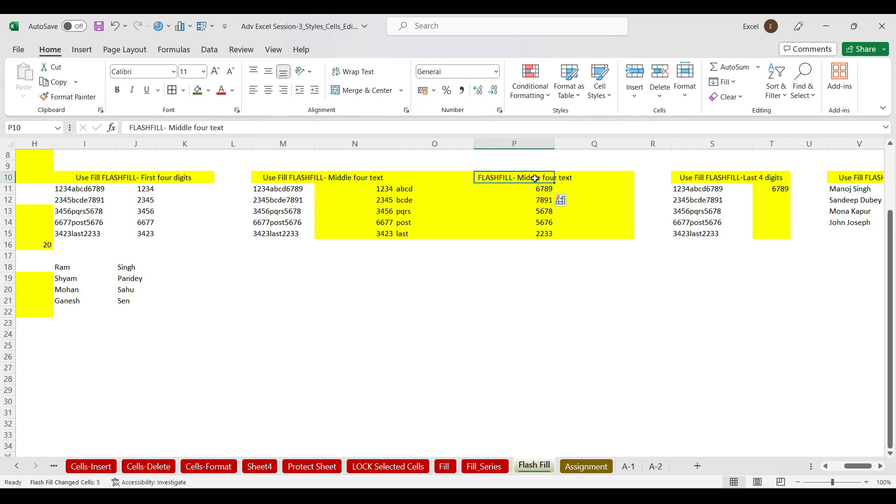
key(Delete)
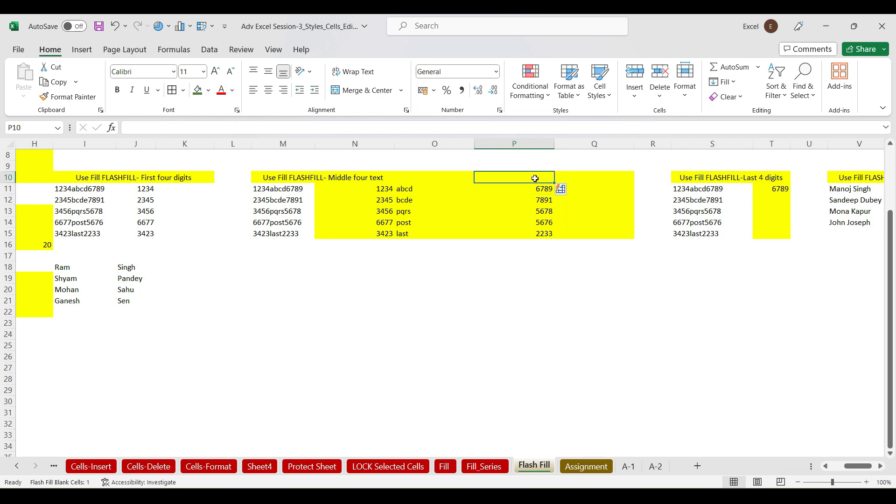
drag(540, 189, 542, 232)
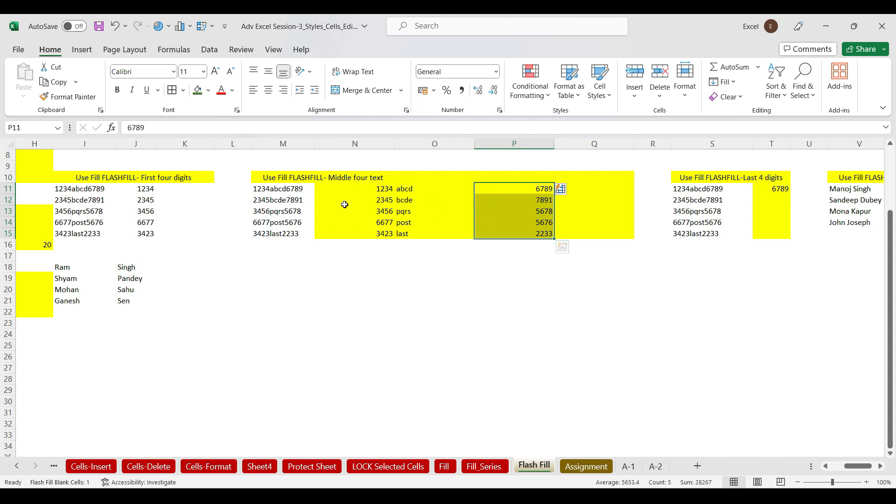
Type the first combined full name in K18 and Flash Fill K18:K21
click(75, 268)
click(124, 266)
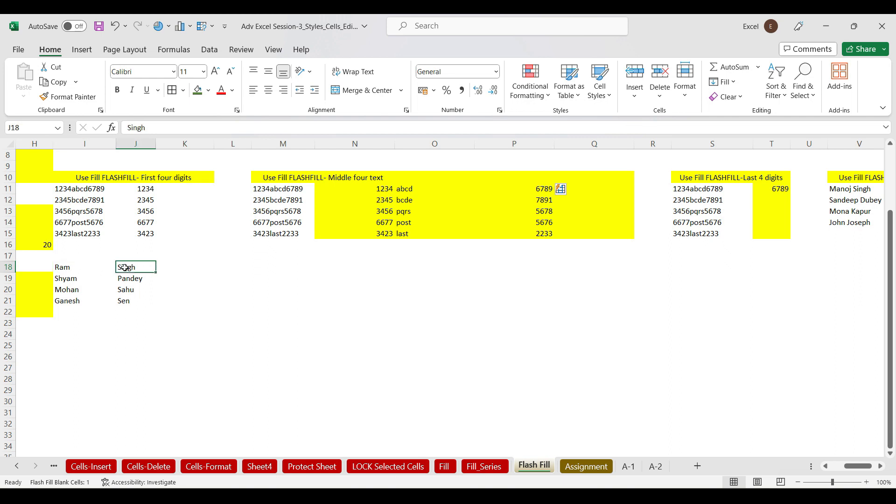
click(173, 267)
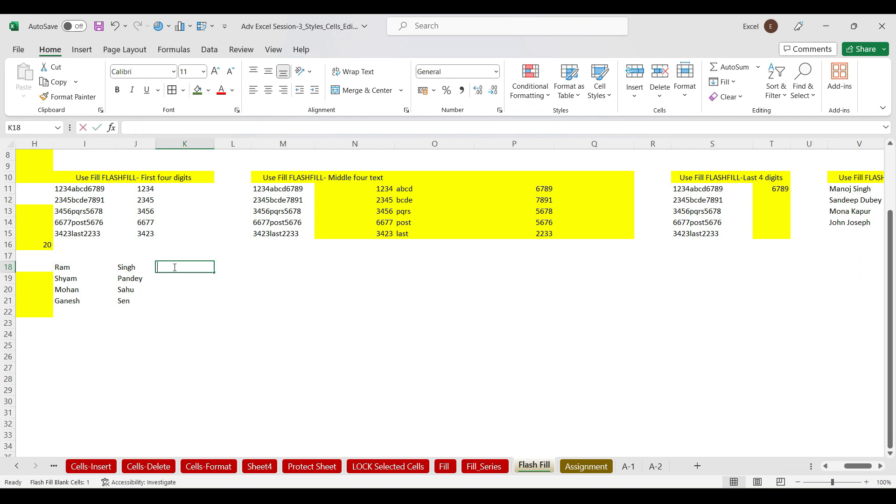
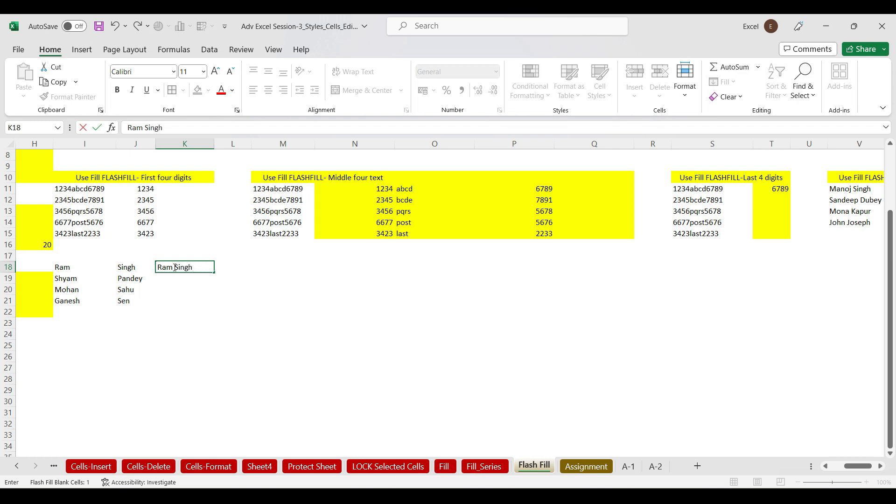
drag(216, 280, 191, 303)
click(192, 267)
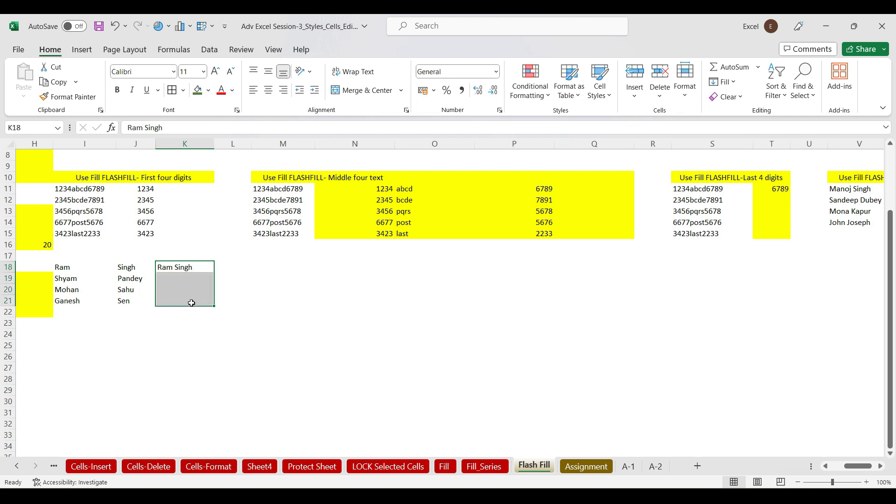
key(ctrl+e)
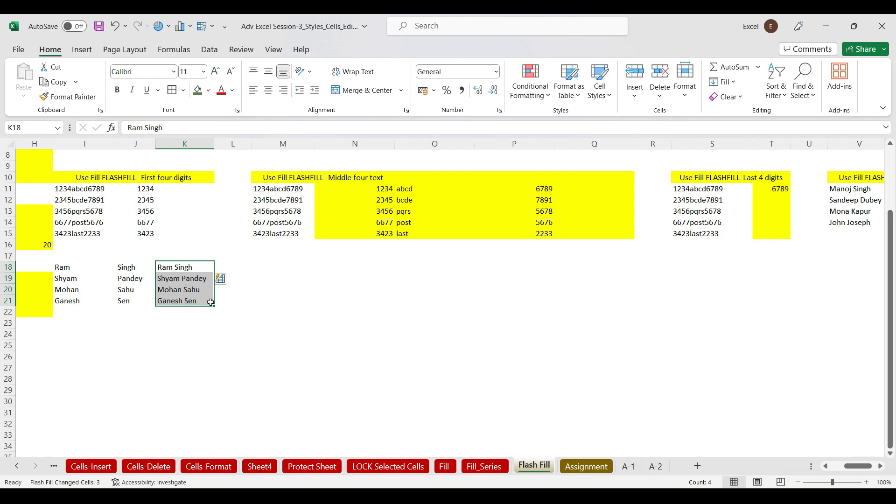
click(242, 266)
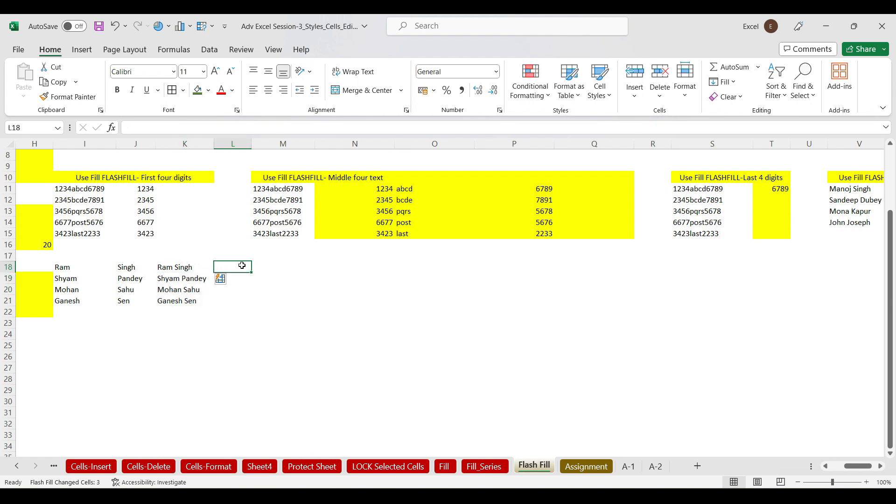
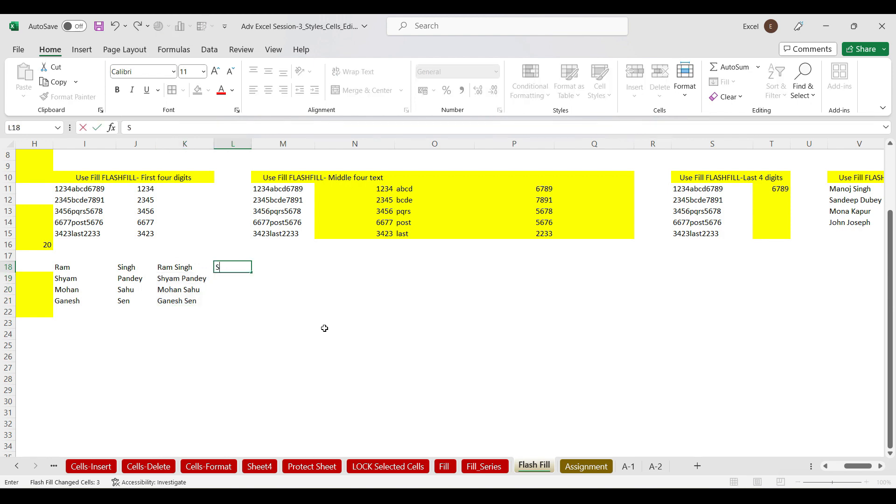
Enter an uppercase-surname, lowercase-first-name example in L18, Flash Fill L18:L21, and autofit column L
click(354, 333)
drag(244, 267, 245, 303)
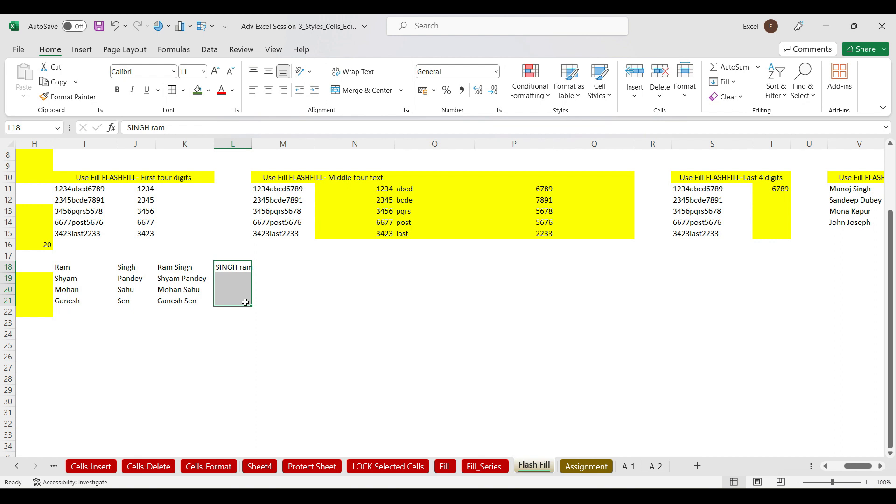
key(ctrl+e)
drag(248, 144, 248, 144)
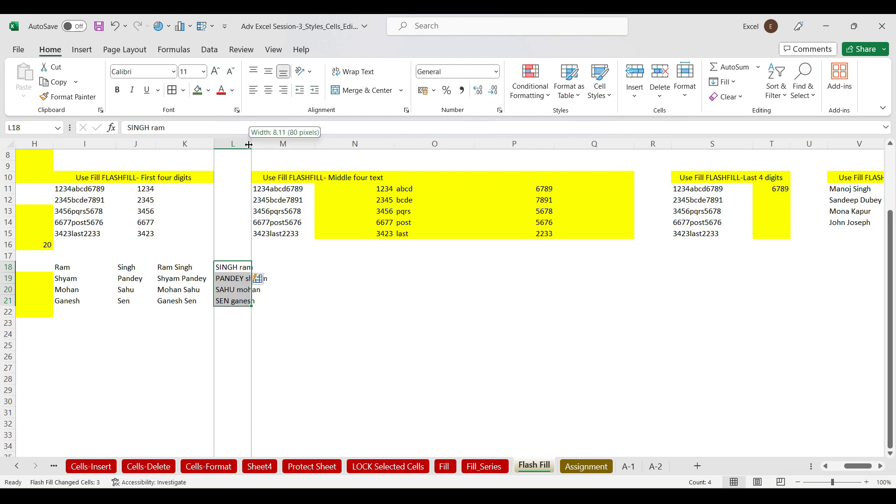
double_click(248, 144)
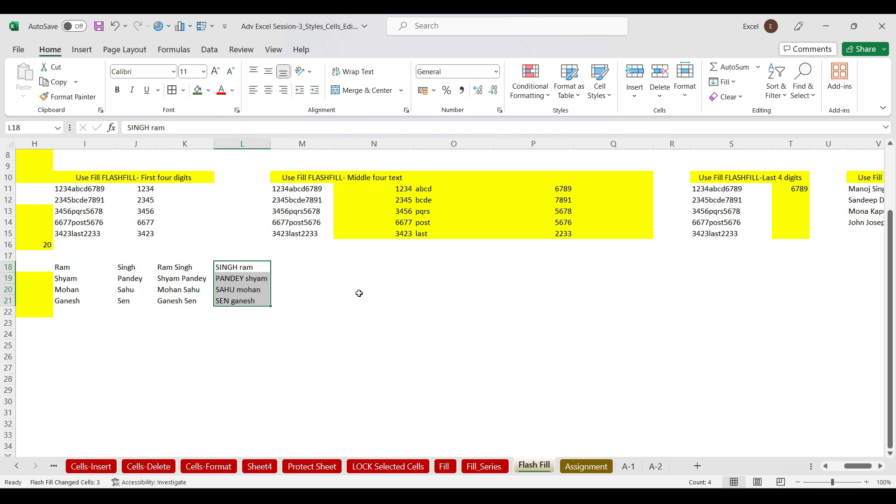
click(293, 266)
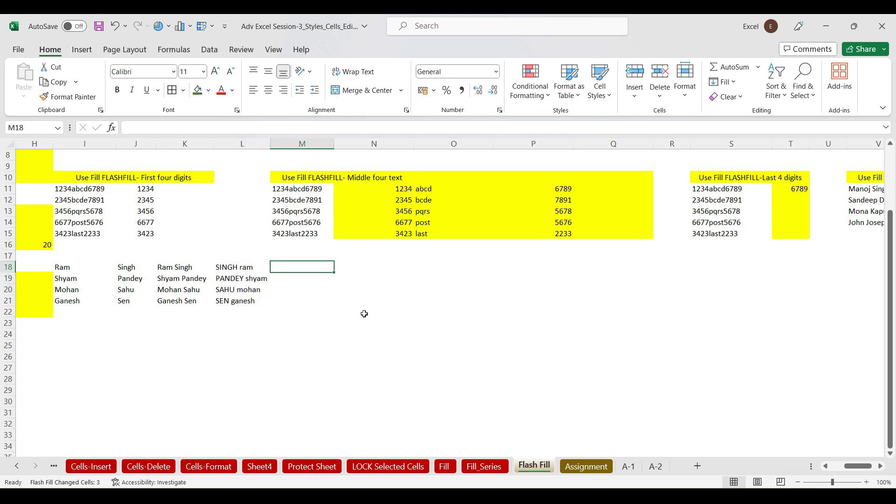
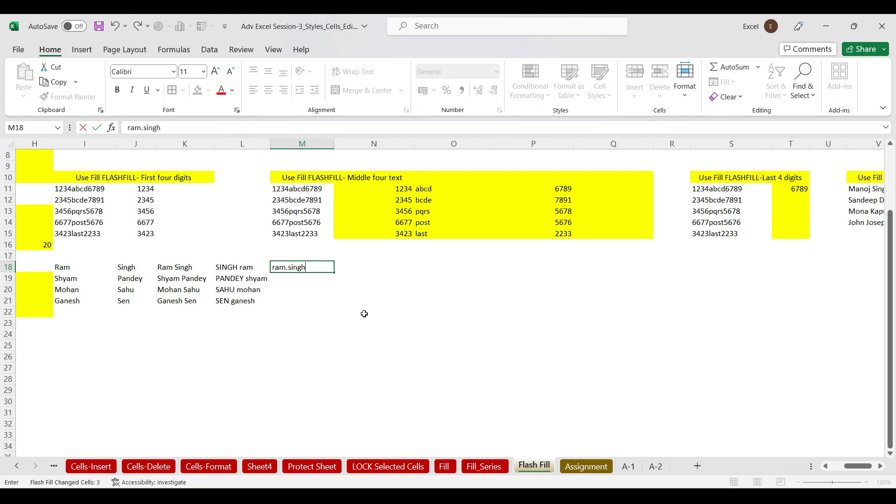
key(ctrl+Return)
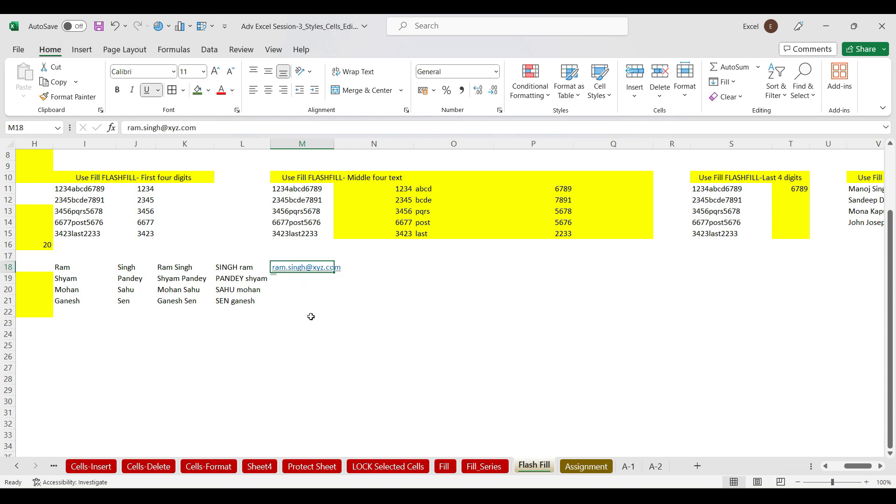
key(shift+Down)
key(shift+Down)
key(shift+Down)
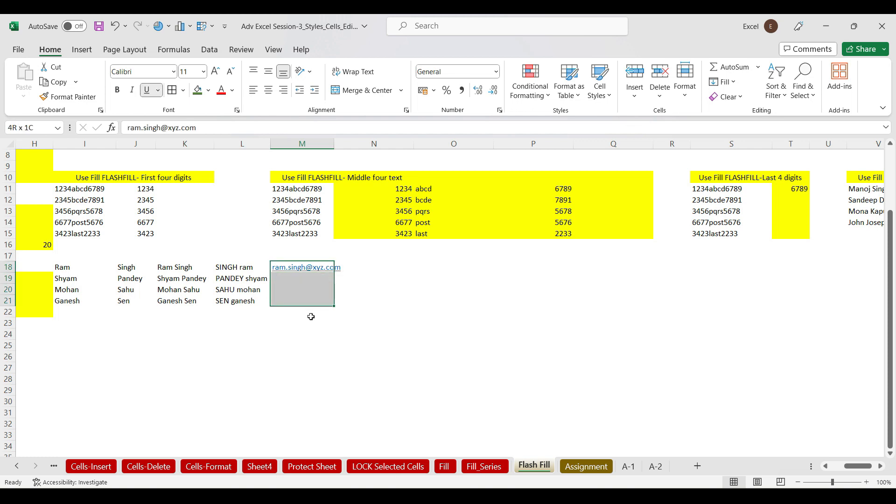
key(ctrl+e)
drag(333, 144, 366, 143)
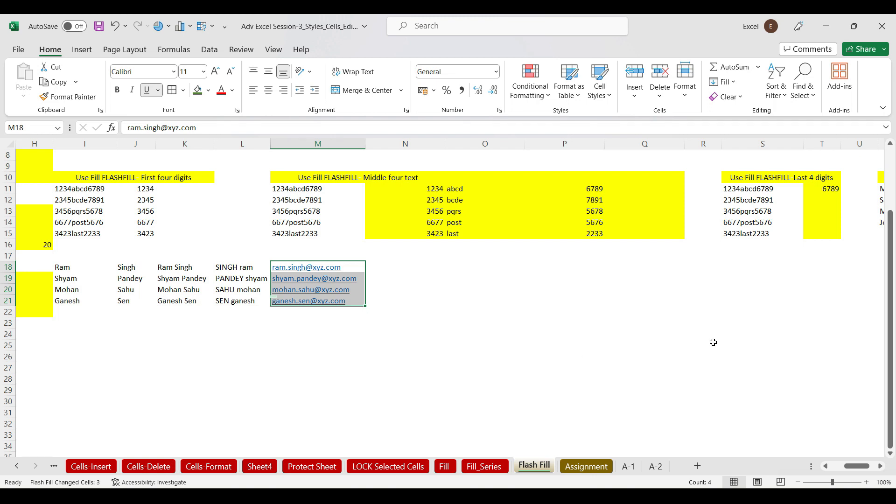
Select the whole sheet, apply Clear All, then undo it
drag(890, 320, 880, 180)
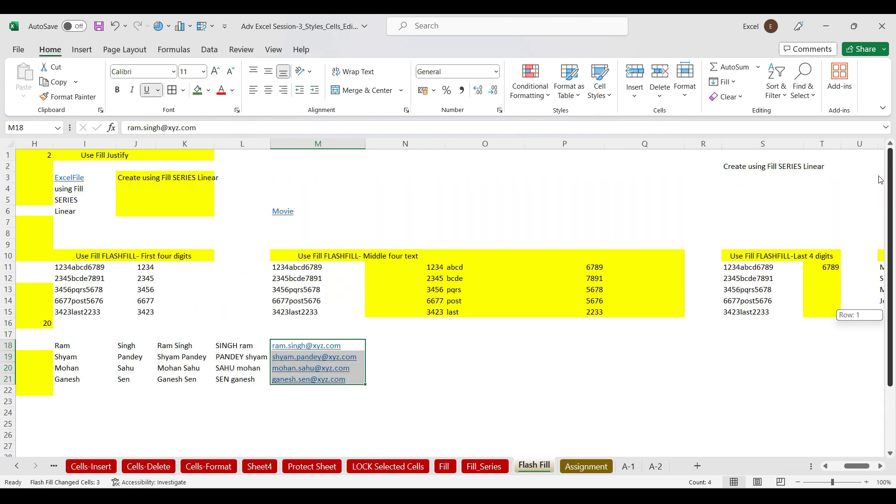
click(742, 96)
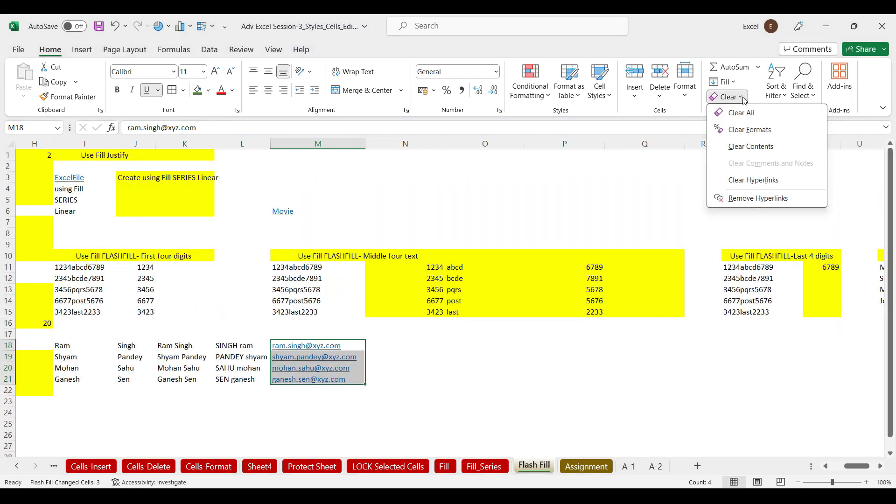
click(281, 177)
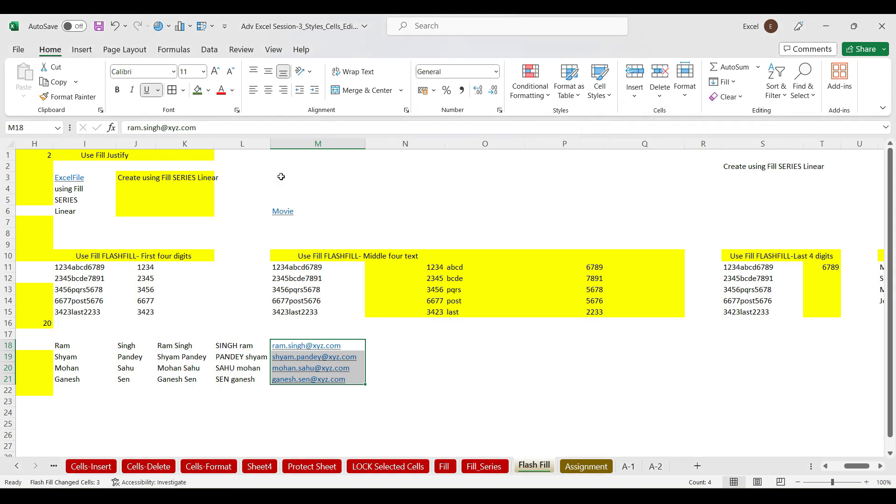
click(9, 144)
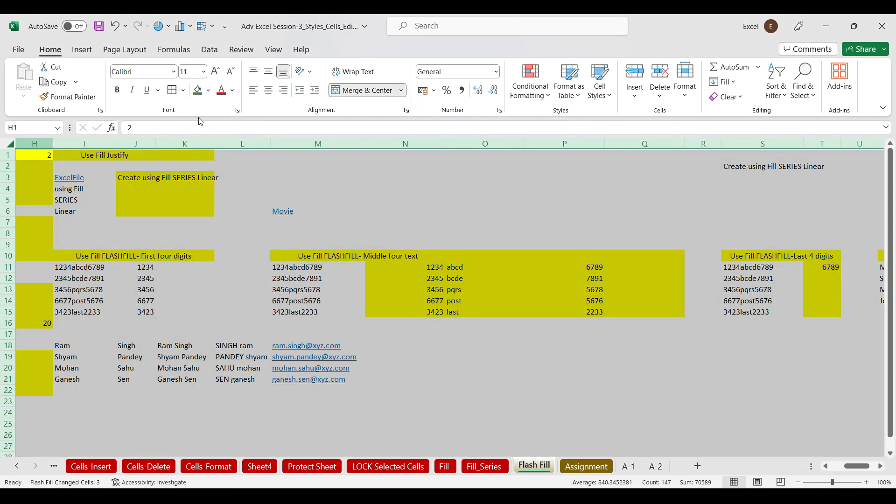
click(742, 98)
click(744, 114)
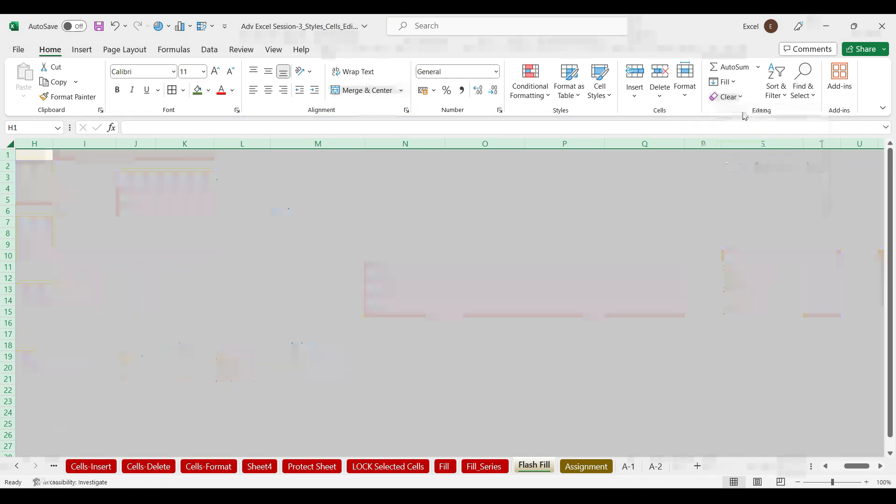
key(ctrl+z)
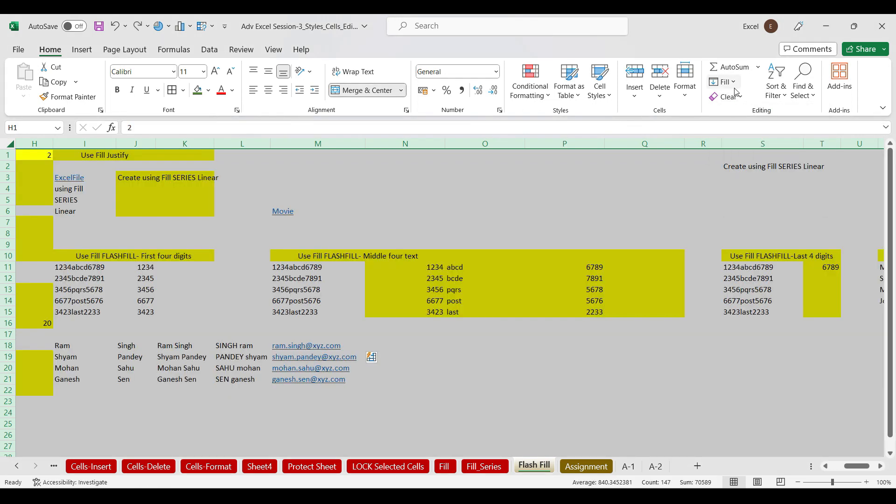
Try Clear Formats and then Clear Contents on the sheet, undoing each
click(742, 98)
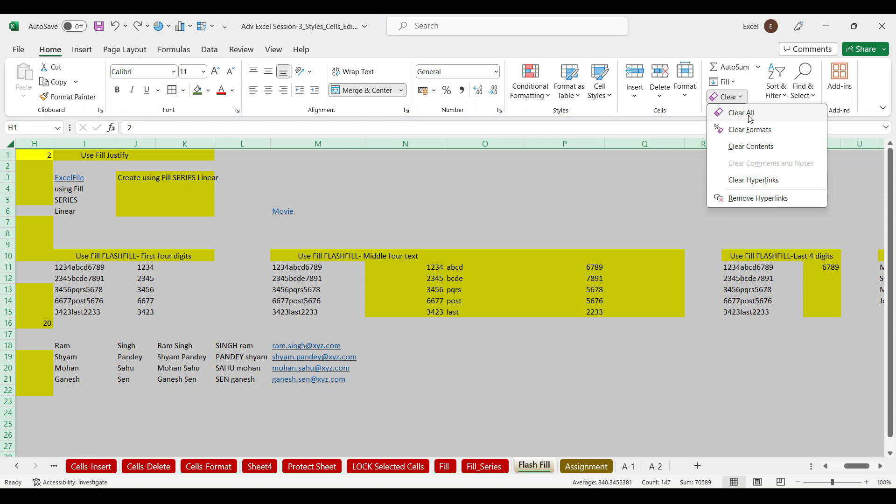
click(749, 130)
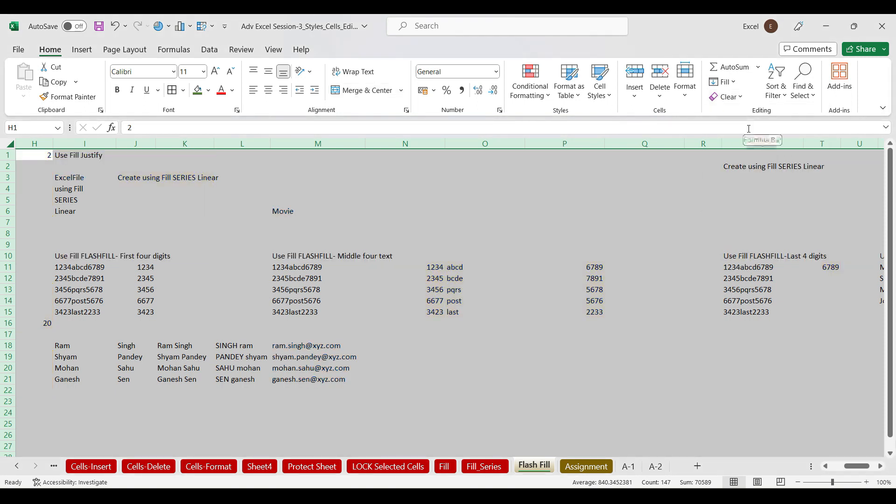
key(ctrl+z)
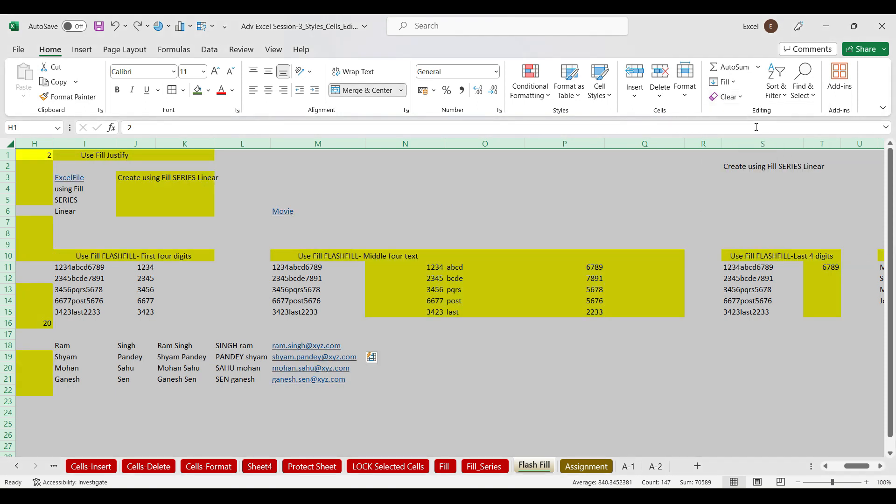
click(741, 98)
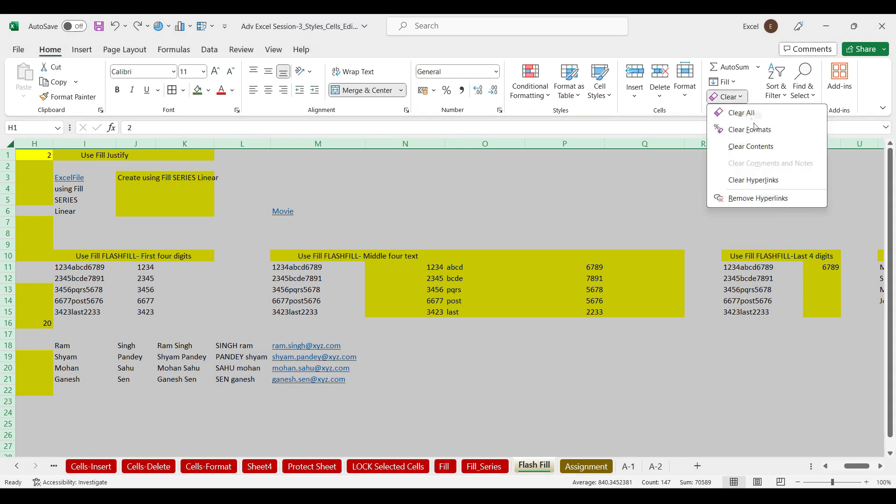
click(762, 146)
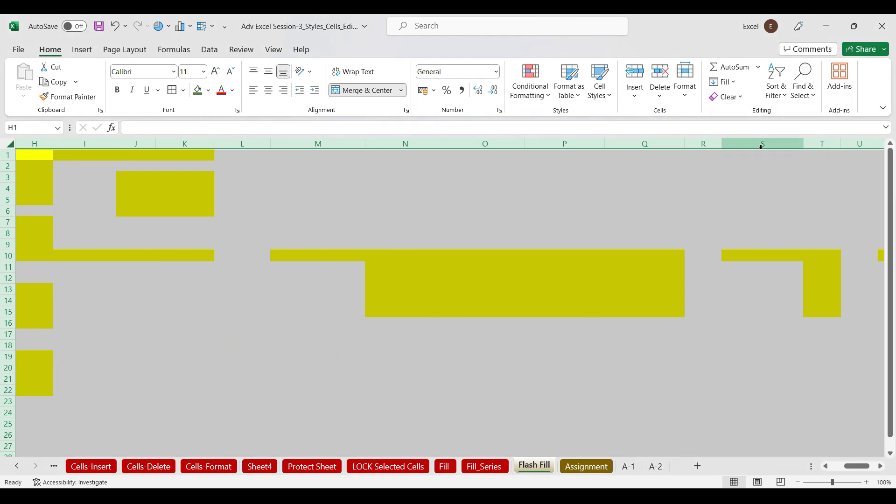
key(ctrl+z)
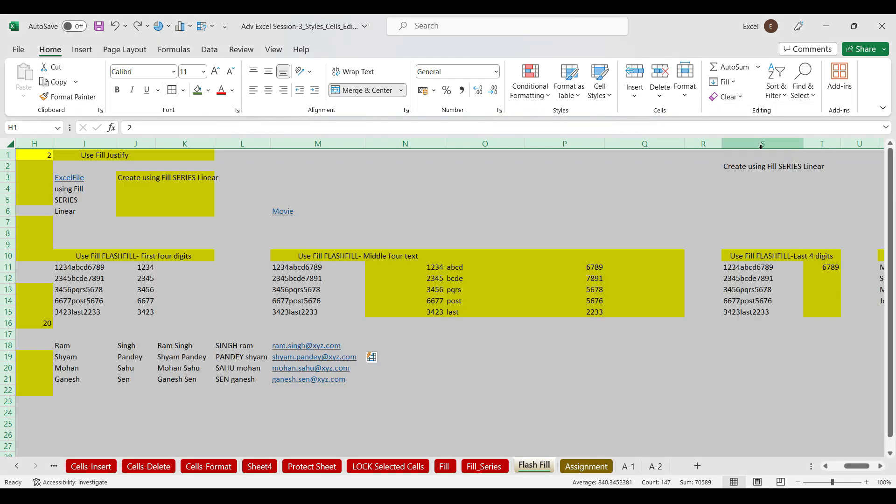
Dismiss the Clear menu without choosing and minimize the Excel window
click(744, 98)
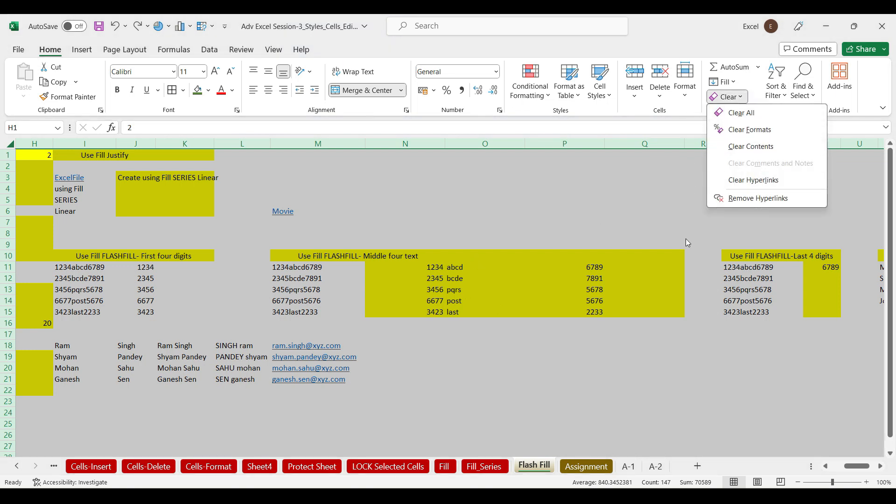
click(575, 180)
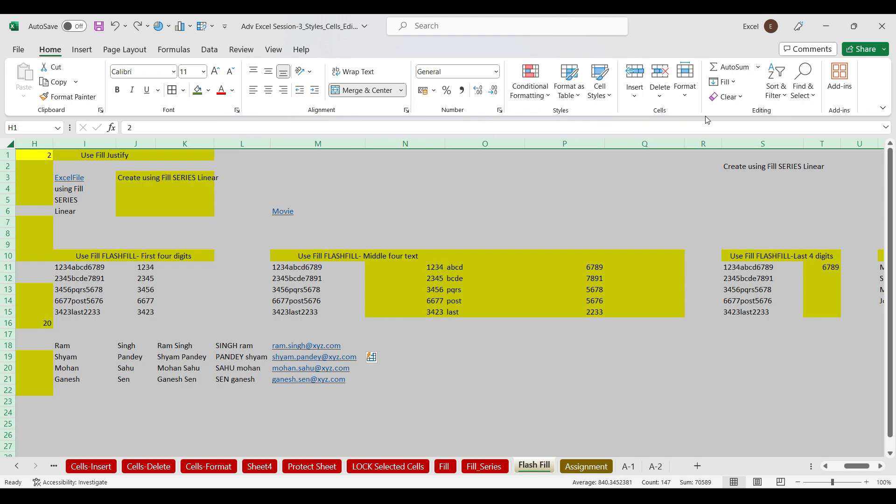
click(826, 24)
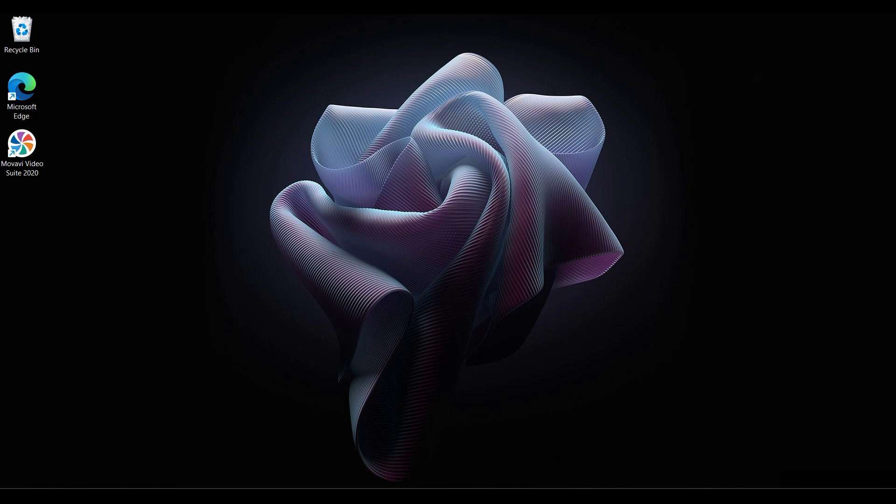
Bring up Book1, then switch to the Google Meet call in Edge and stop presenting
mouse_move(653, 497)
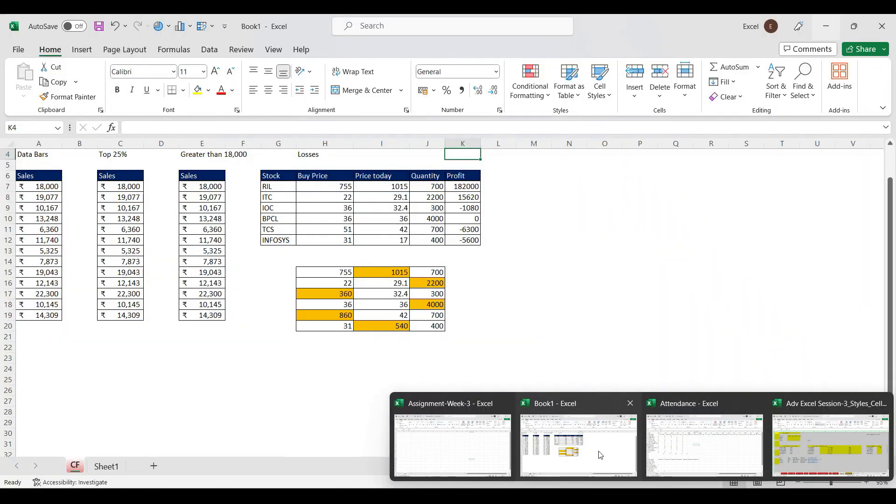
click(599, 451)
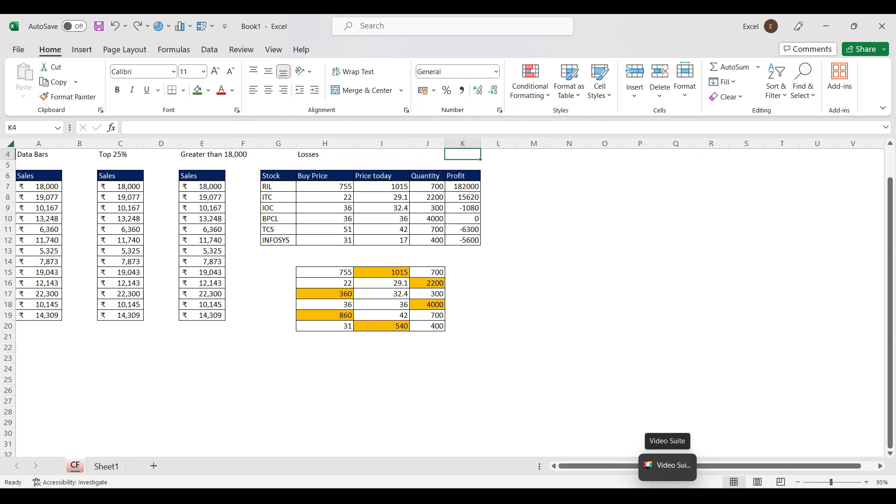
mouse_move(590, 496)
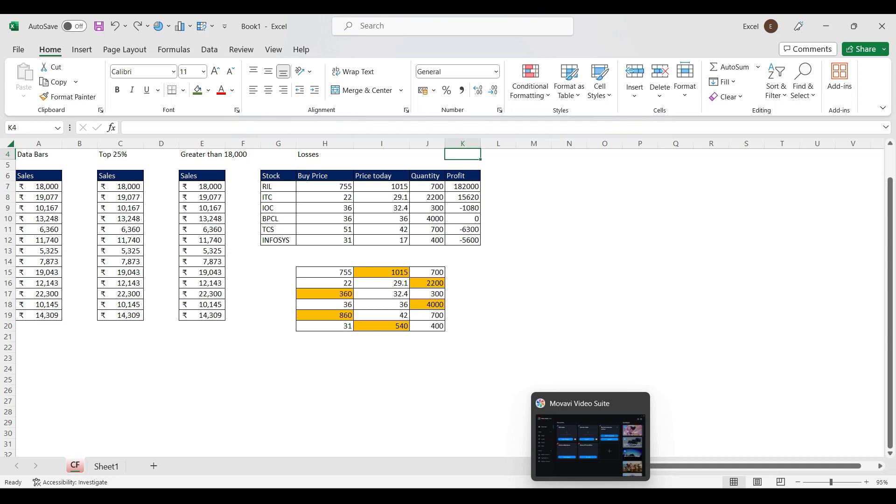
mouse_move(487, 496)
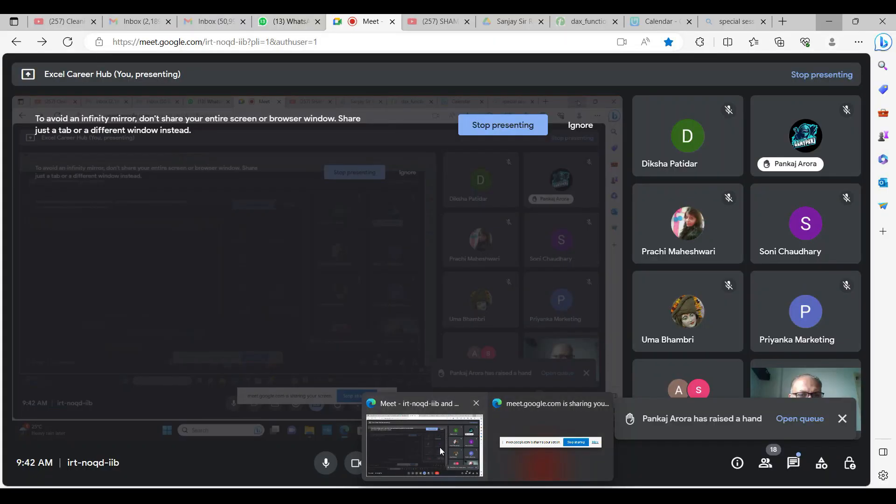
click(440, 447)
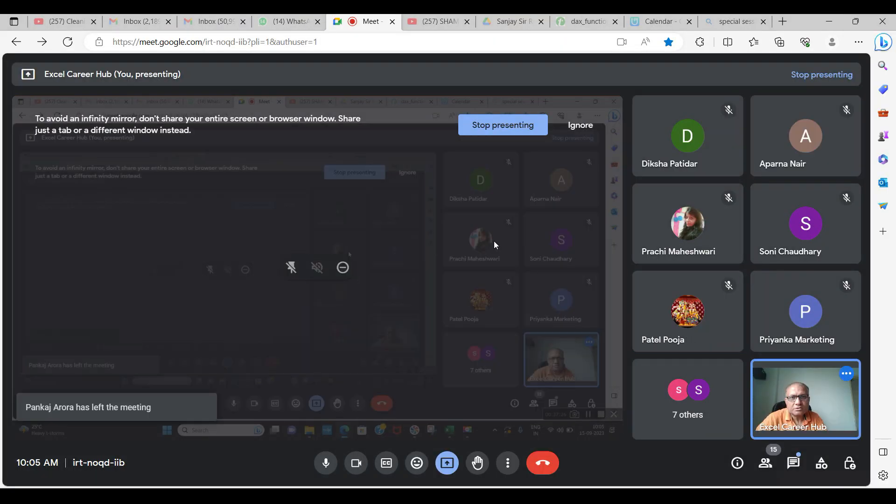
click(504, 128)
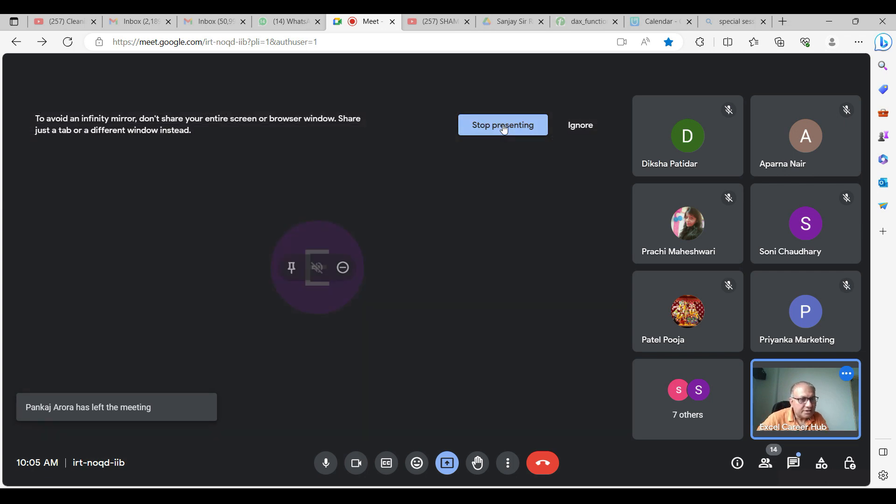